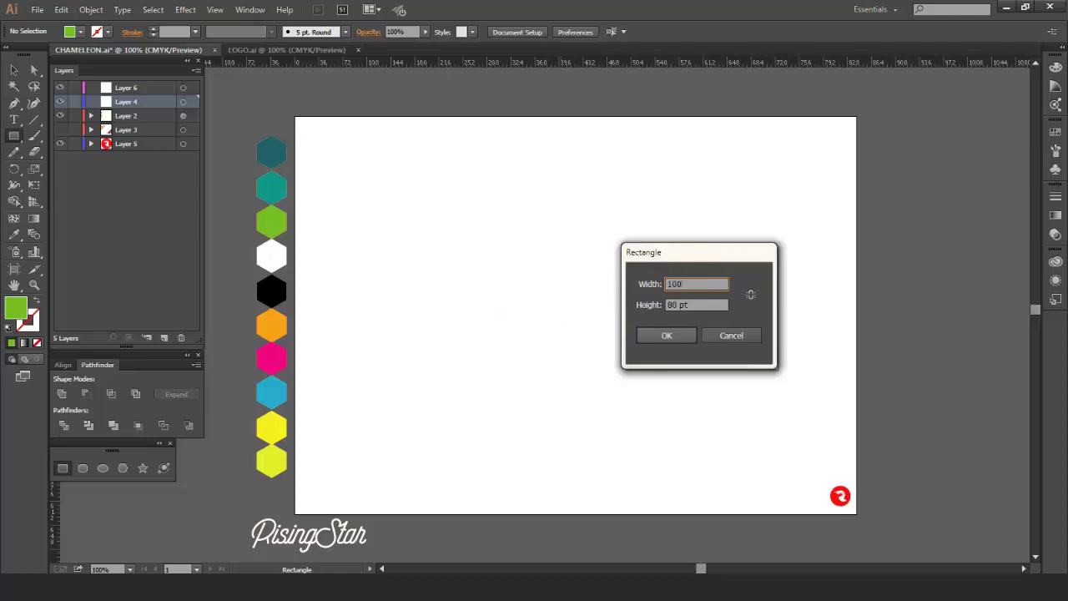
Step: Create a green 100 by 100 pt square and centre it on the artboard
{"action": "left_click", "coordinate": [667, 336]}
{"action": "left_click", "coordinate": [567, 32]}
{"action": "left_click", "coordinate": [621, 32]}
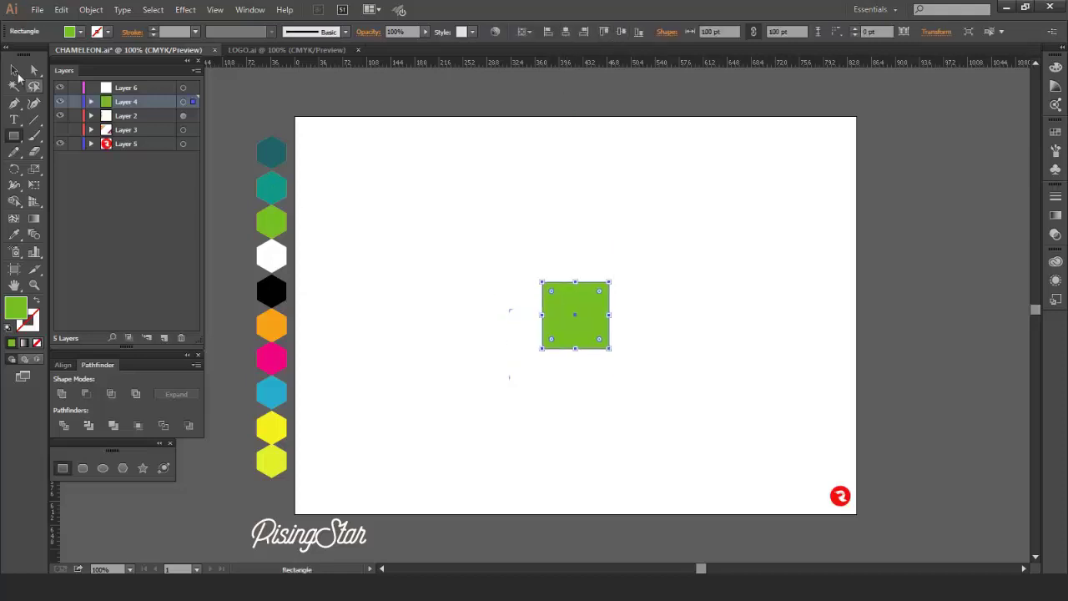
Step: Duplicate the square edge to edge into a grid of two columns and three rows
{"action": "key", "text": "ctrl+plus"}
{"action": "left_click_drag", "start_coordinate": [549, 300], "coordinate": [634, 317]}
{"action": "left_click", "coordinate": [753, 258]}
{"action": "scroll", "coordinate": [753, 256], "scroll_direction": "down", "scroll_amount": 2}
{"action": "left_click_drag", "start_coordinate": [754, 224], "coordinate": [482, 315]}
{"action": "left_click_drag", "start_coordinate": [664, 254], "coordinate": [665, 353]}
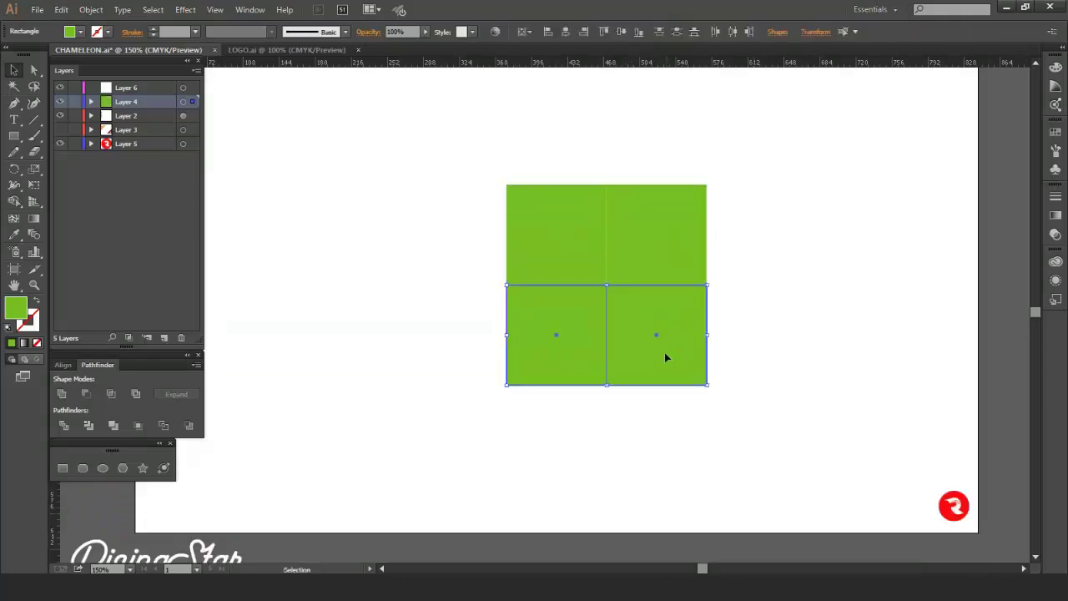
{"action": "key", "text": "ctrl+d"}
Step: Unite the six squares into one rectangle and centre it horizontally and vertically on the artboard
{"action": "left_click_drag", "start_coordinate": [771, 209], "coordinate": [493, 442]}
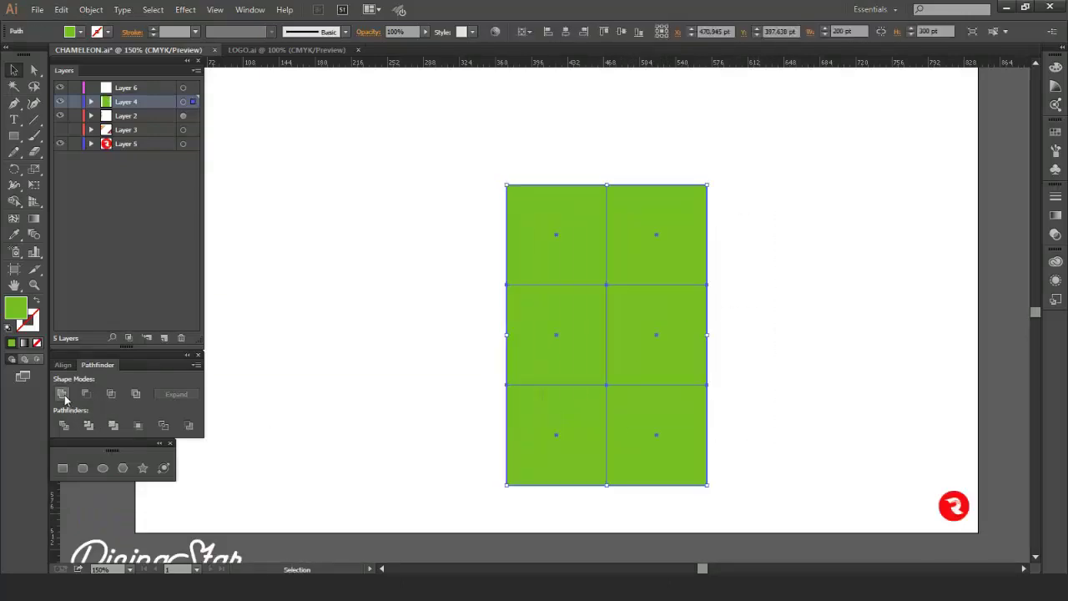
{"action": "left_click", "coordinate": [564, 32]}
{"action": "left_click", "coordinate": [621, 32]}
{"action": "scroll", "coordinate": [662, 252], "scroll_direction": "down", "scroll_amount": 1}
{"action": "scroll", "coordinate": [659, 259], "scroll_direction": "up", "scroll_amount": 2}
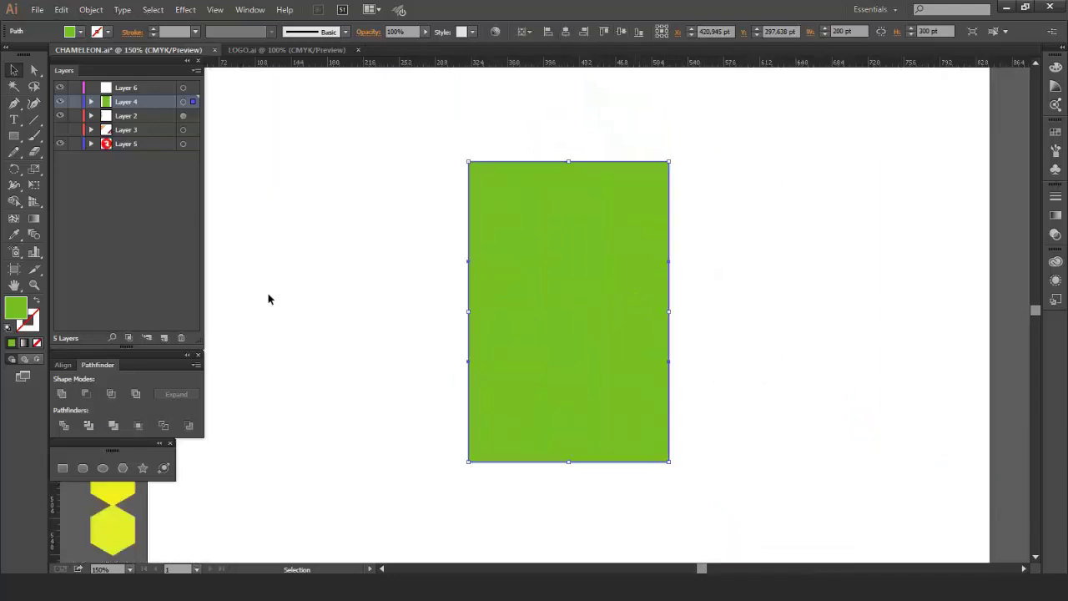
Step: Swap the rectangle's fill to its stroke, and draw a vertical line and a horizontal line about 380 pt long
{"action": "left_click", "coordinate": [37, 301]}
{"action": "left_click", "coordinate": [776, 344]}
{"action": "left_click_drag", "start_coordinate": [699, 128], "coordinate": [700, 492]}
{"action": "left_click_drag", "start_coordinate": [569, 312], "coordinate": [408, 312]}
{"action": "left_click_drag", "start_coordinate": [789, 314], "coordinate": [789, 312]}
Step: Centre both lines on the artboard so they cross in the middle of the rectangle
{"action": "key", "text": "v"}
{"action": "left_click_drag", "start_coordinate": [805, 262], "coordinate": [691, 341]}
{"action": "left_click", "coordinate": [565, 32]}
{"action": "left_click", "coordinate": [622, 32]}
{"action": "left_click", "coordinate": [822, 220]}
{"action": "scroll", "coordinate": [823, 220], "scroll_direction": "down", "scroll_amount": 1}
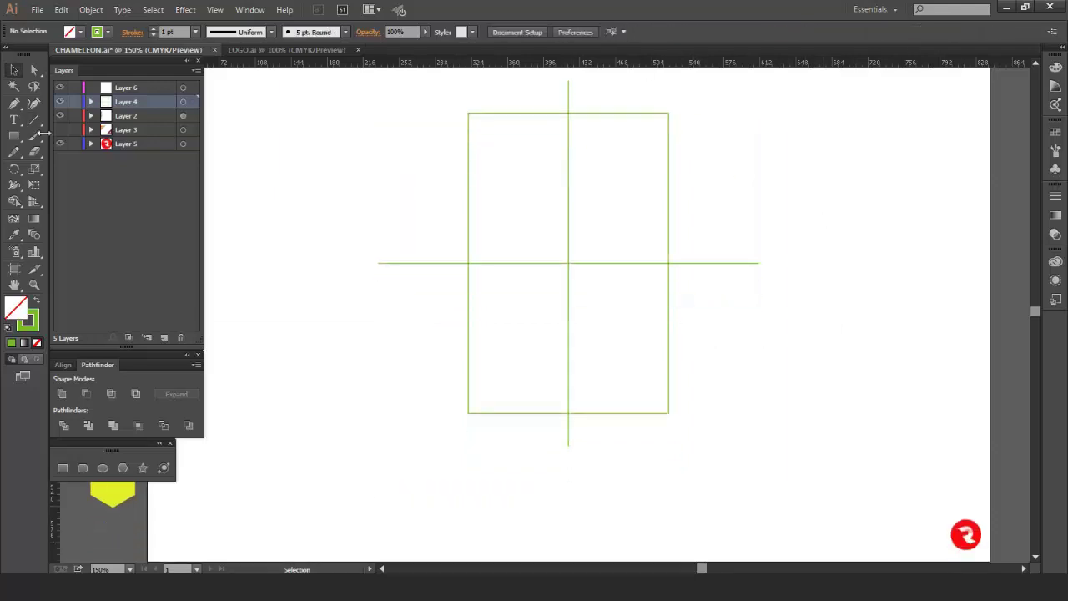
Step: Create a 50 by 50 pt square and snap its corner to the crossing of the centre lines, below the horizontal one
{"action": "left_click", "coordinate": [715, 312]}
{"action": "left_click", "coordinate": [772, 399]}
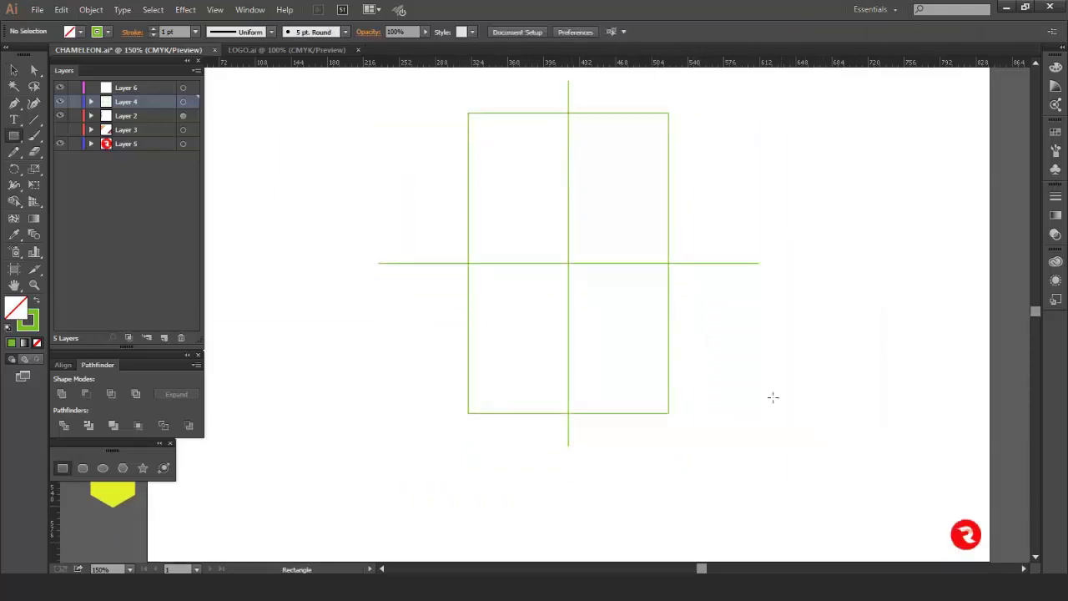
{"action": "left_click", "coordinate": [14, 70]}
{"action": "left_click", "coordinate": [789, 340]}
{"action": "scroll", "coordinate": [765, 336], "scroll_direction": "up", "scroll_amount": 2}
{"action": "left_click_drag", "start_coordinate": [665, 294], "coordinate": [370, 188]}
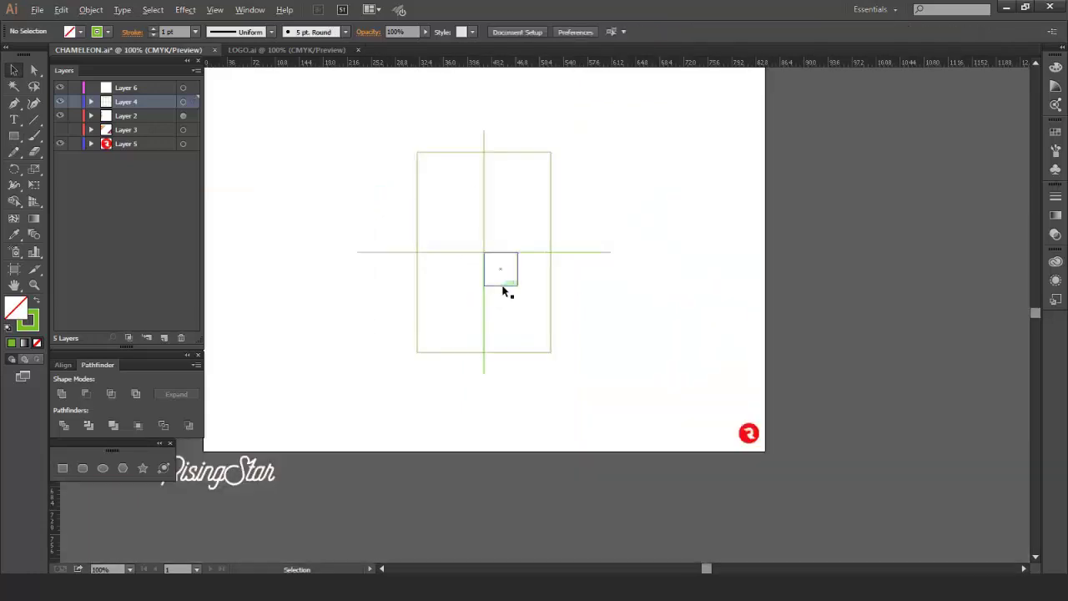
Step: Copy the square to the other side of the vertical centre line and copy that line to both squares' outer edges
{"action": "left_click_drag", "start_coordinate": [513, 317], "coordinate": [425, 336]}
{"action": "left_click", "coordinate": [477, 349]}
{"action": "left_click", "coordinate": [582, 367]}
Step: Copy the left 50 pt square onto the rectangle's top edge, just left of the centre line
{"action": "scroll", "coordinate": [581, 367], "scroll_direction": "up", "scroll_amount": 4}
{"action": "scroll", "coordinate": [582, 367], "scroll_direction": "left", "scroll_amount": 2}
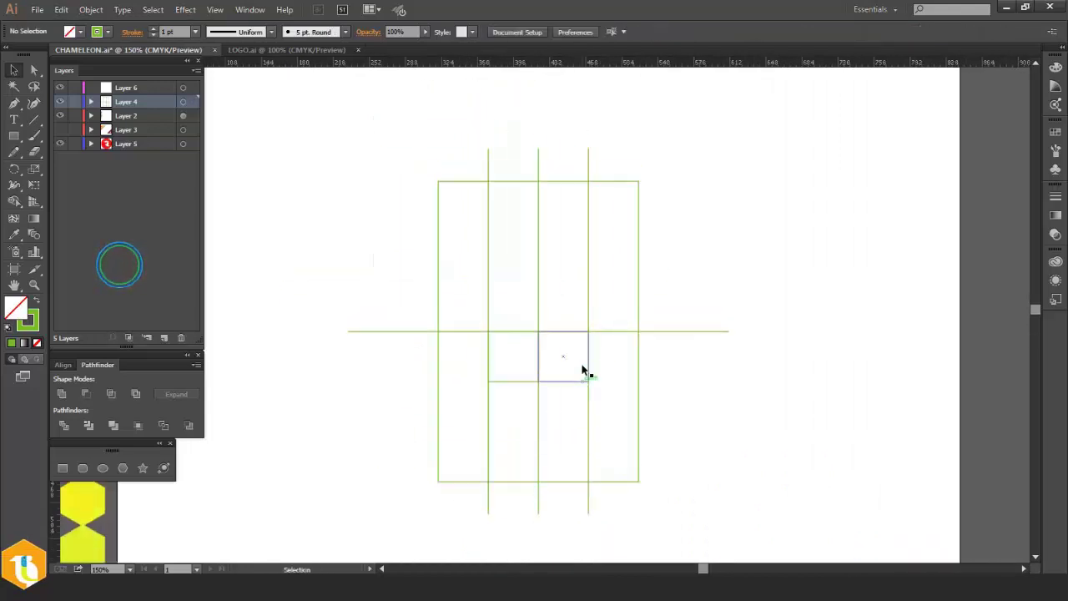
{"action": "scroll", "coordinate": [551, 382], "scroll_direction": "up", "scroll_amount": 1}
{"action": "scroll", "coordinate": [550, 382], "scroll_direction": "down", "scroll_amount": 1}
{"action": "scroll", "coordinate": [533, 395], "scroll_direction": "up", "scroll_amount": 3}
{"action": "left_click", "coordinate": [513, 429]}
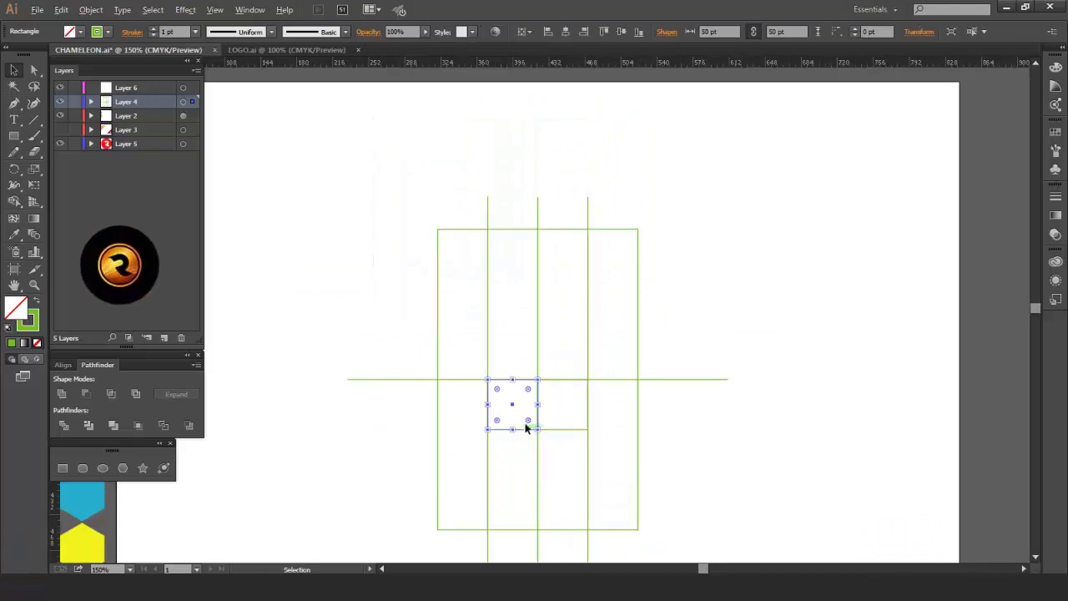
{"action": "left_click_drag", "start_coordinate": [526, 426], "coordinate": [538, 233]}
Step: Copy the horizontal guide line to the rectangle's top edge and to the top of the upper square
{"action": "left_click", "coordinate": [689, 379]}
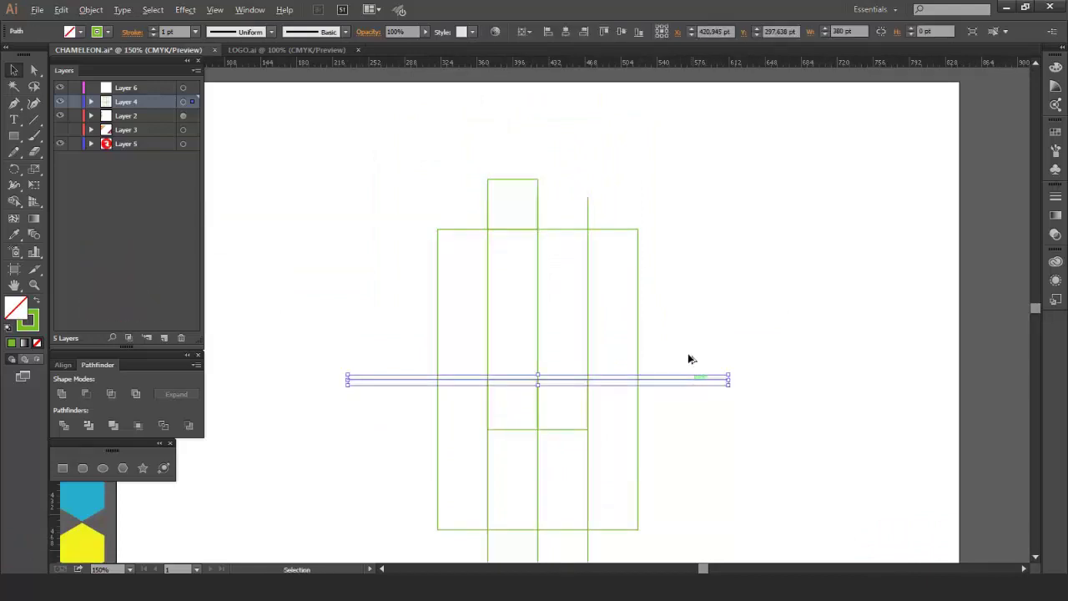
{"action": "left_click_drag", "start_coordinate": [689, 379], "coordinate": [684, 212]}
{"action": "scroll", "coordinate": [682, 267], "scroll_direction": "up", "scroll_amount": 1}
{"action": "left_click", "coordinate": [780, 307]}
Step: Copy the upper 50 pt square straight down so it sits just below the rectangle's top edge
{"action": "left_click", "coordinate": [540, 239]}
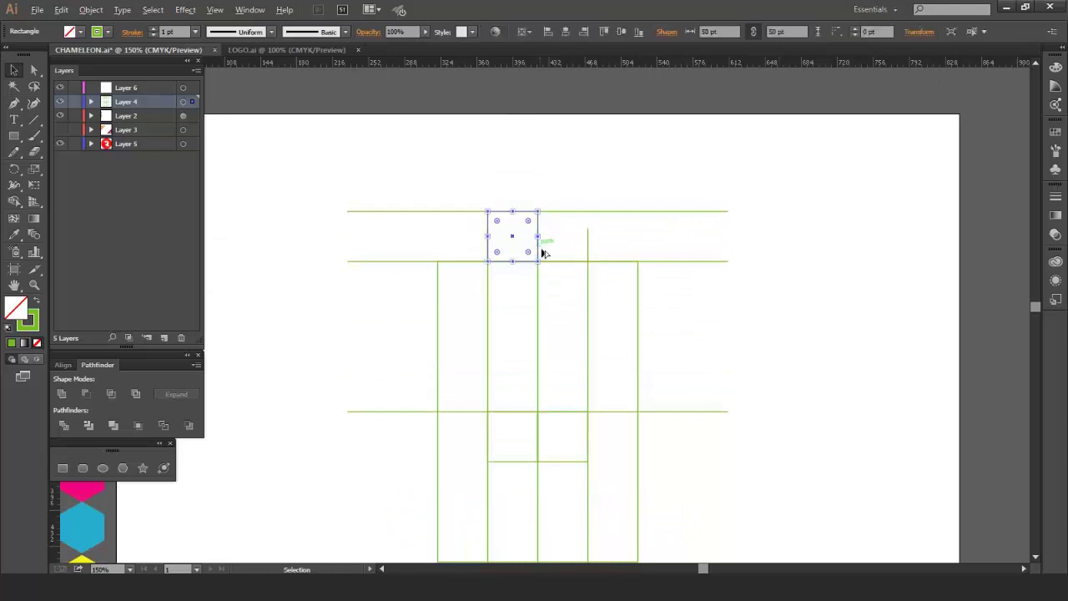
{"action": "left_click_drag", "start_coordinate": [541, 247], "coordinate": [536, 303]}
{"action": "left_click", "coordinate": [718, 338]}
{"action": "scroll", "coordinate": [718, 338], "scroll_direction": "down", "scroll_amount": 1}
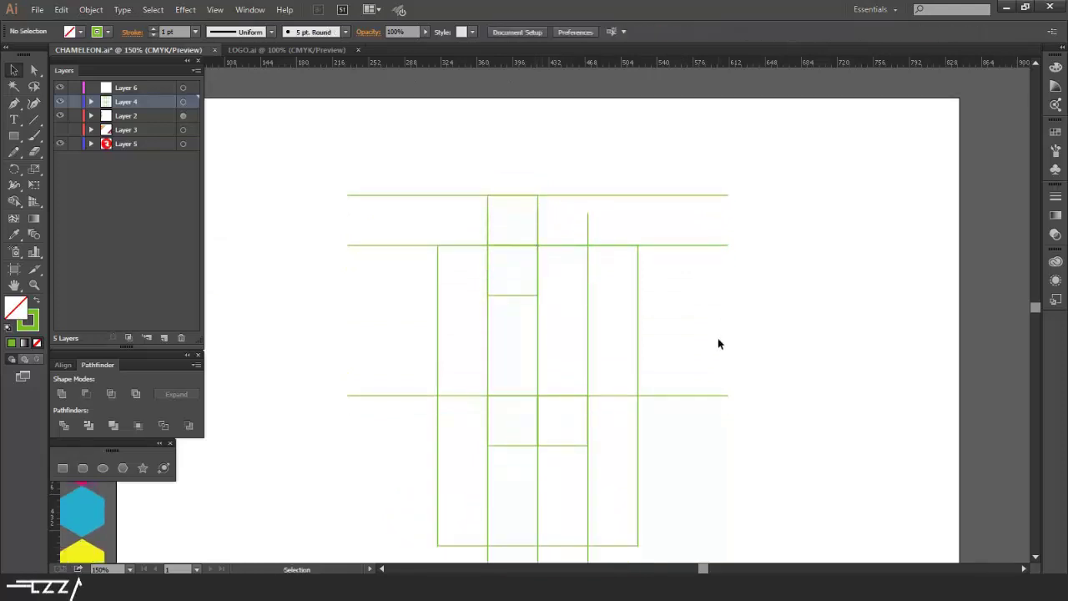
Step: Create a 10 by 10 pt square near the grid
{"action": "key", "text": "m"}
{"action": "left_click", "coordinate": [717, 375]}
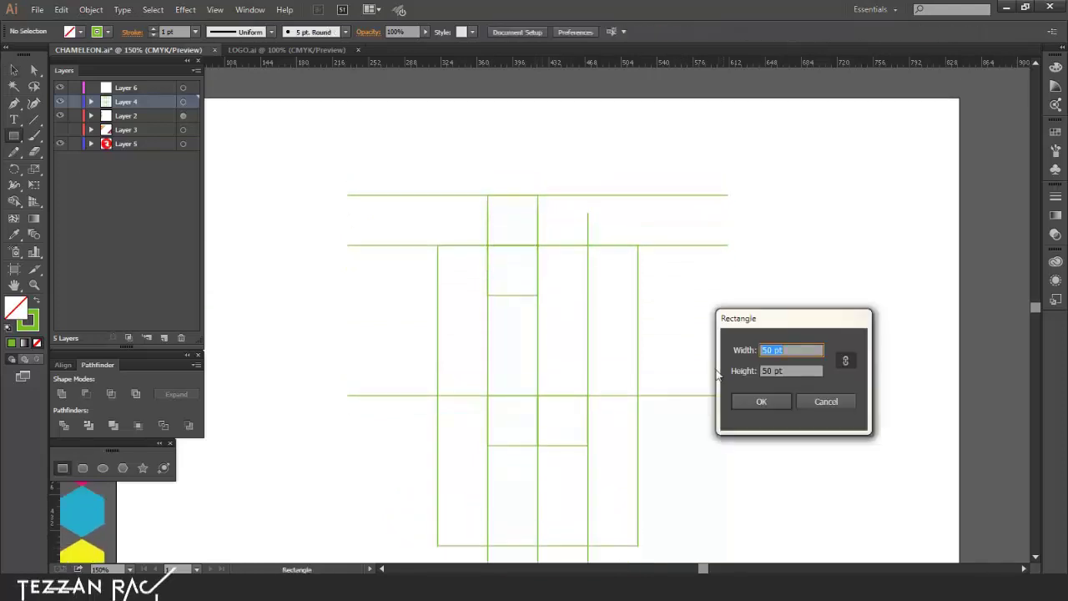
{"action": "left_click", "coordinate": [761, 401]}
Step: Extend the upper end of the right vertical guide line past the topmost horizontal guide
{"action": "key", "text": "a"}
{"action": "left_click_drag", "start_coordinate": [588, 214], "coordinate": [588, 171]}
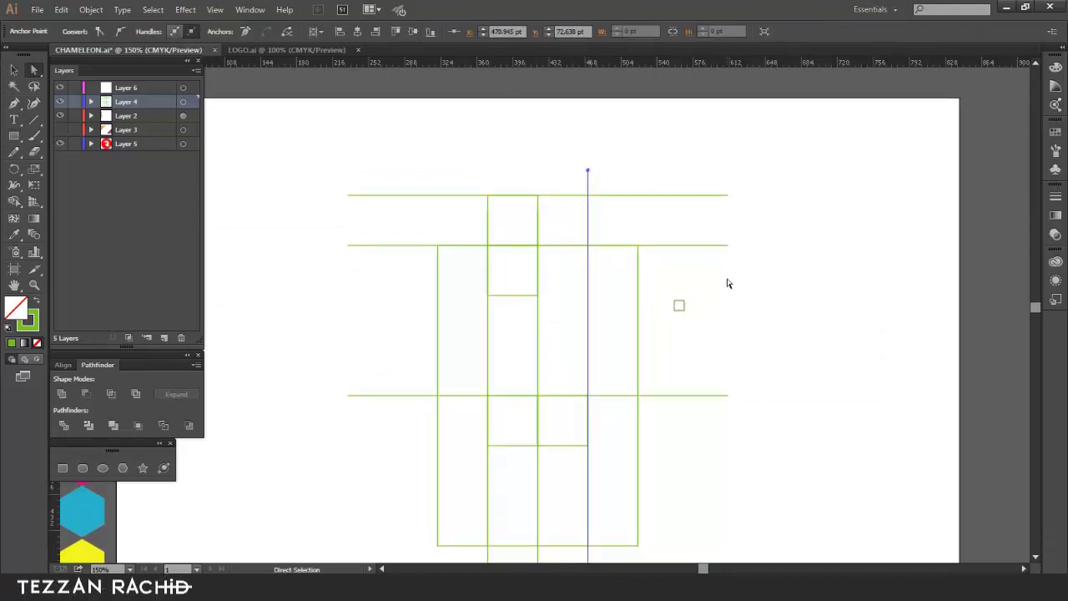
{"action": "left_click", "coordinate": [728, 283]}
Step: Snap the 10 pt square above the rectangle's top edge, against the left side of the right vertical guide
{"action": "key", "text": "v"}
{"action": "scroll", "coordinate": [691, 322], "scroll_direction": "up", "scroll_amount": 2}
{"action": "left_click_drag", "start_coordinate": [493, 249], "coordinate": [487, 241]}
Step: Copy the upper 50 pt square 100 pt to the left, outside the rectangle's left edge
{"action": "scroll", "coordinate": [651, 196], "scroll_direction": "left", "scroll_amount": 5}
{"action": "left_click_drag", "start_coordinate": [451, 209], "coordinate": [251, 210]}
{"action": "left_click", "coordinate": [692, 200]}
Step: Copy a horizontal guide to the 10 pt square's top edge and the right vertical guide to the outer square's left edge
{"action": "left_click_drag", "start_coordinate": [709, 141], "coordinate": [406, 247]}
{"action": "left_click", "coordinate": [727, 197]}
{"action": "scroll", "coordinate": [727, 198], "scroll_direction": "down", "scroll_amount": 1}
{"action": "scroll", "coordinate": [565, 250], "scroll_direction": "up", "scroll_amount": 2}
{"action": "left_click", "coordinate": [679, 239]}
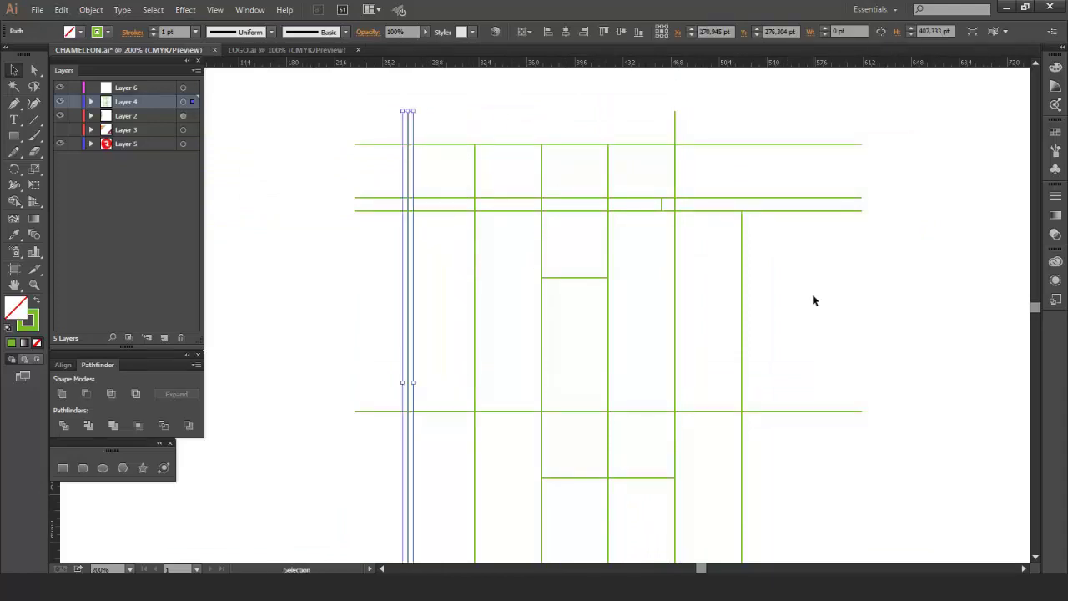
{"action": "left_click", "coordinate": [811, 298]}
Step: Copy the horizontal centre guide down to the bottom edge of the two central 50 pt squares
{"action": "scroll", "coordinate": [811, 298], "scroll_direction": "down", "scroll_amount": 3}
{"action": "scroll", "coordinate": [812, 298], "scroll_direction": "down", "scroll_amount": 1}
{"action": "scroll", "coordinate": [810, 298], "scroll_direction": "right", "scroll_amount": 3}
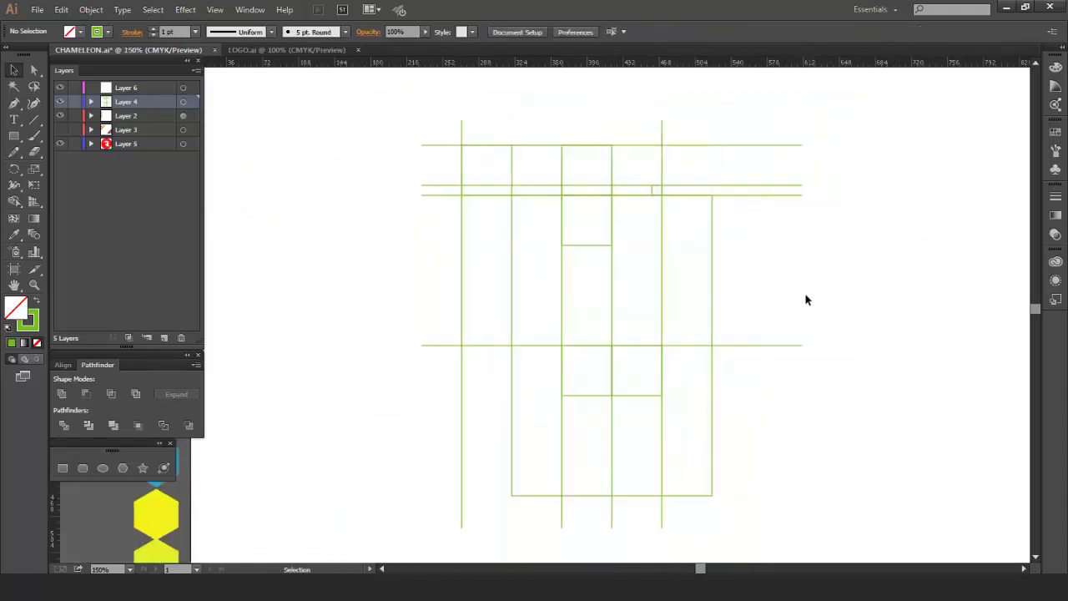
{"action": "scroll", "coordinate": [712, 383], "scroll_direction": "down", "scroll_amount": 2}
{"action": "left_click", "coordinate": [701, 298]}
{"action": "left_click_drag", "start_coordinate": [701, 299], "coordinate": [703, 348]}
Step: Create a 10 by 10 pt square and snap it below the lowest horizontal guide, against the right vertical guide
{"action": "key", "text": "m"}
{"action": "left_click", "coordinate": [789, 394]}
{"action": "left_click", "coordinate": [776, 403]}
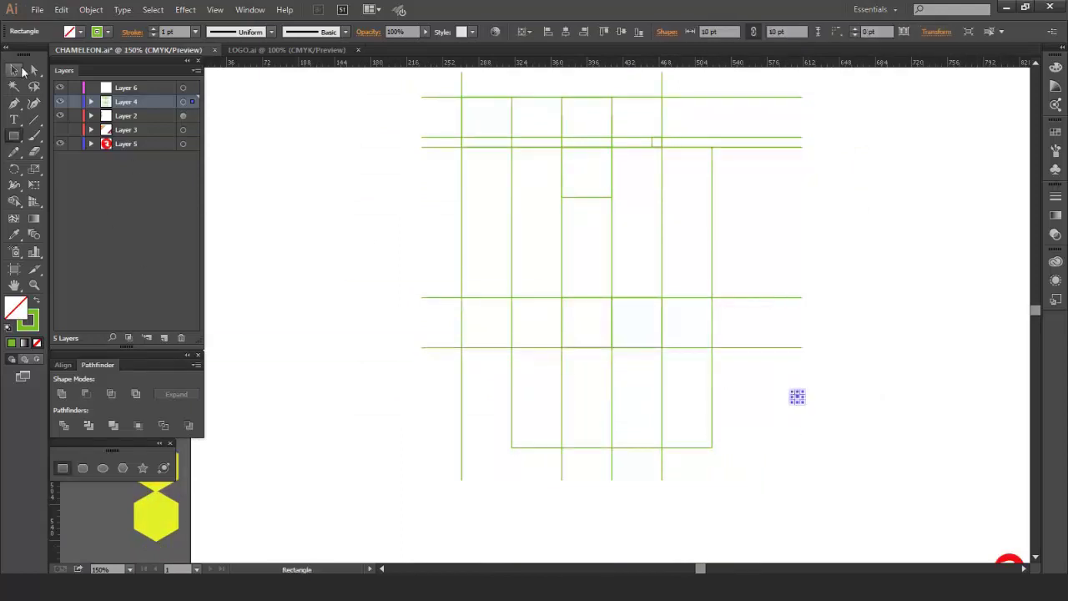
{"action": "key", "text": "v"}
{"action": "left_click", "coordinate": [782, 429]}
{"action": "scroll", "coordinate": [782, 429], "scroll_direction": "up", "scroll_amount": 1}
{"action": "left_click_drag", "start_coordinate": [803, 388], "coordinate": [605, 357]}
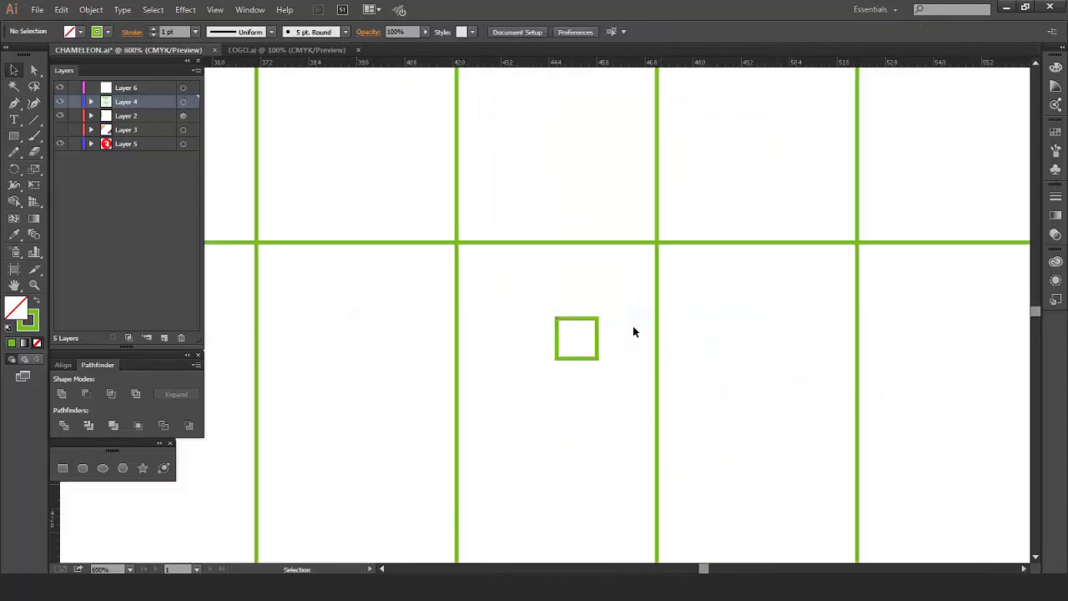
{"action": "left_click_drag", "start_coordinate": [593, 321], "coordinate": [657, 243]}
{"action": "left_click", "coordinate": [678, 311]}
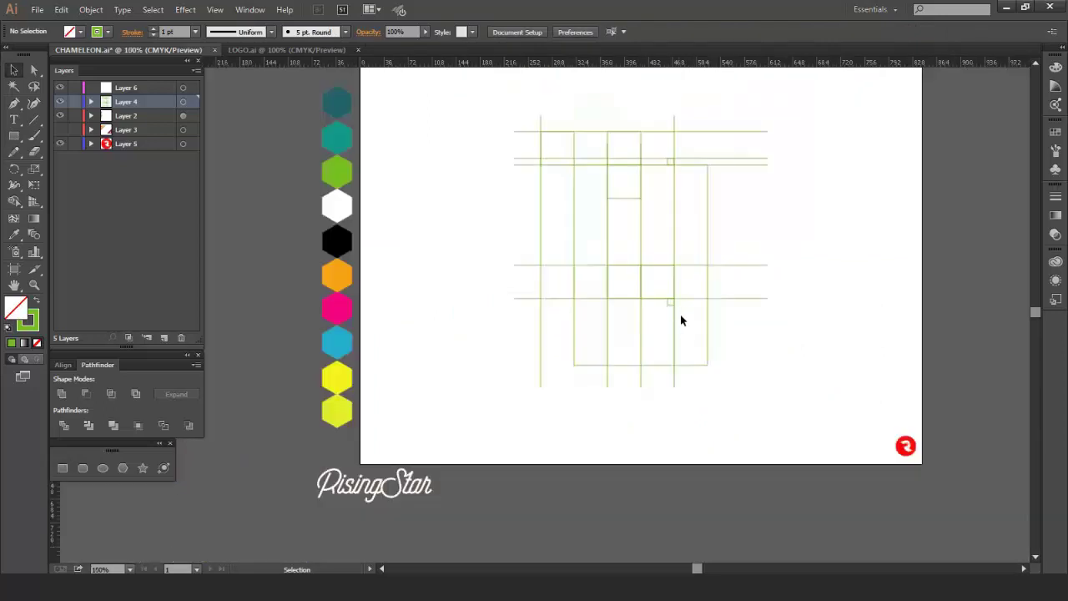
Step: Copy the right vertical guide 10 pt to the left, along the small square's left edge
{"action": "scroll", "coordinate": [668, 329], "scroll_direction": "up", "scroll_amount": 3}
{"action": "scroll", "coordinate": [670, 329], "scroll_direction": "up", "scroll_amount": 3}
{"action": "scroll", "coordinate": [671, 328], "scroll_direction": "down", "scroll_amount": 2}
{"action": "left_click_drag", "start_coordinate": [667, 406], "coordinate": [652, 406]}
{"action": "left_click", "coordinate": [777, 409]}
{"action": "scroll", "coordinate": [777, 409], "scroll_direction": "down", "scroll_amount": 1}
{"action": "scroll", "coordinate": [778, 409], "scroll_direction": "down", "scroll_amount": 2}
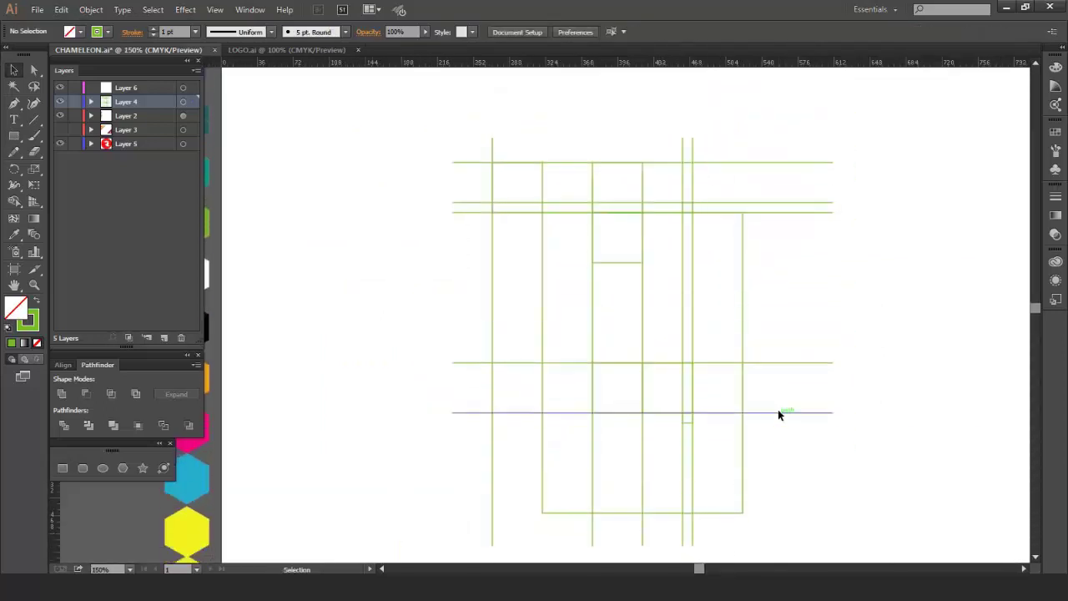
Step: Lock Layer 4 and draw a green 200 by 200 pt square on Layer 6 over the rectangle's upper part
{"action": "scroll", "coordinate": [777, 409], "scroll_direction": "right", "scroll_amount": 2}
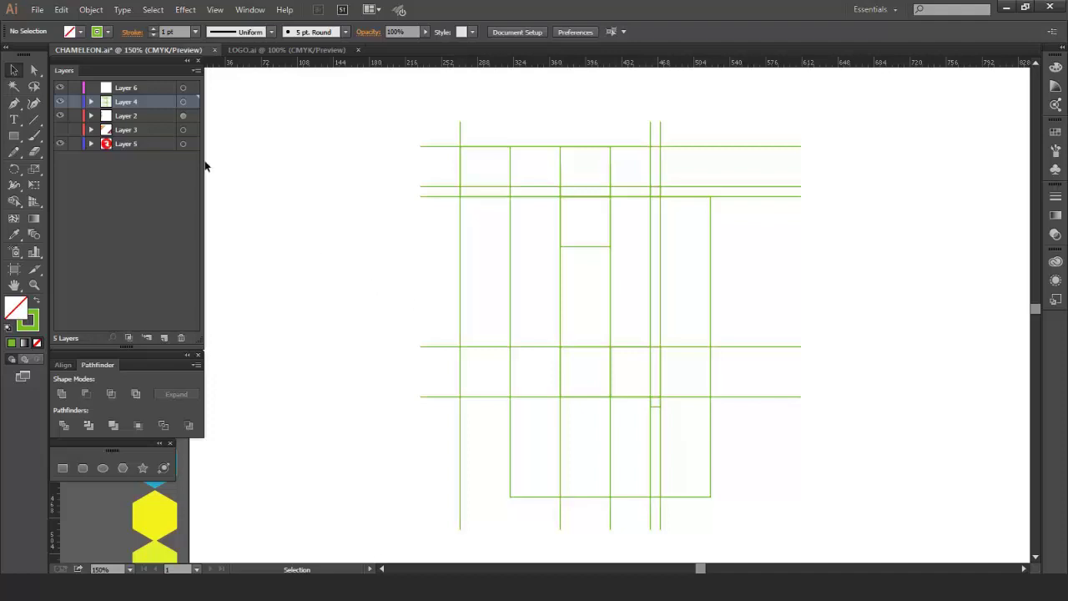
{"action": "left_click", "coordinate": [75, 101]}
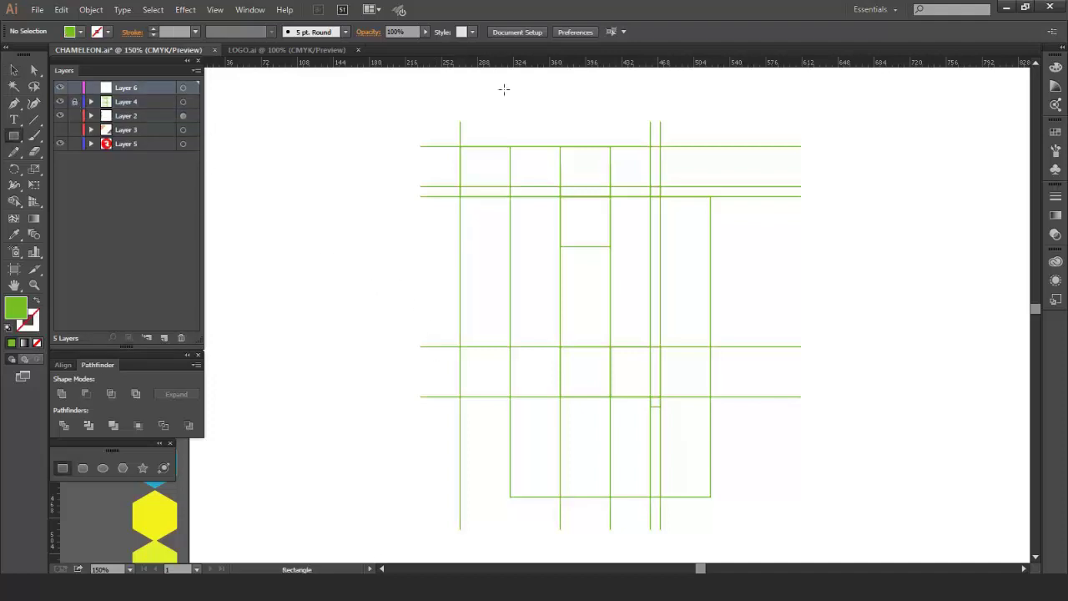
{"action": "left_click", "coordinate": [390, 43]}
{"action": "key", "text": "m"}
{"action": "left_click_drag", "start_coordinate": [511, 197], "coordinate": [711, 397]}
Step: Set the green square's opacity to 23%
{"action": "left_click", "coordinate": [424, 32]}
{"action": "left_click", "coordinate": [383, 49]}
{"action": "left_click", "coordinate": [12, 71]}
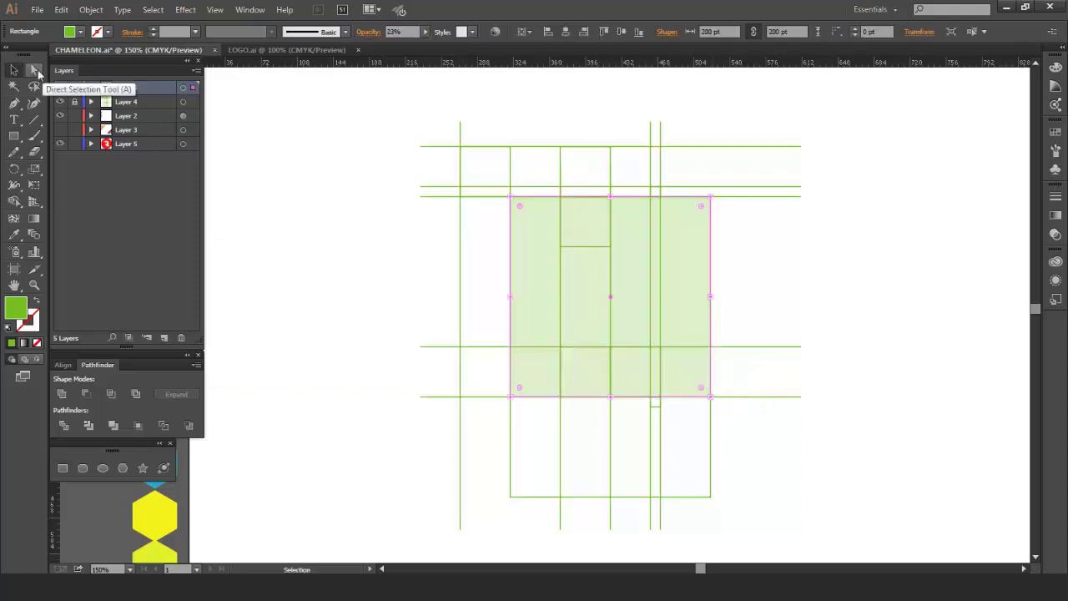
Step: Round the green square's upper-right and lower-left corners with a 100 pt radius
{"action": "scroll", "coordinate": [521, 302], "scroll_direction": "up", "scroll_amount": 1}
{"action": "left_click", "coordinate": [34, 72]}
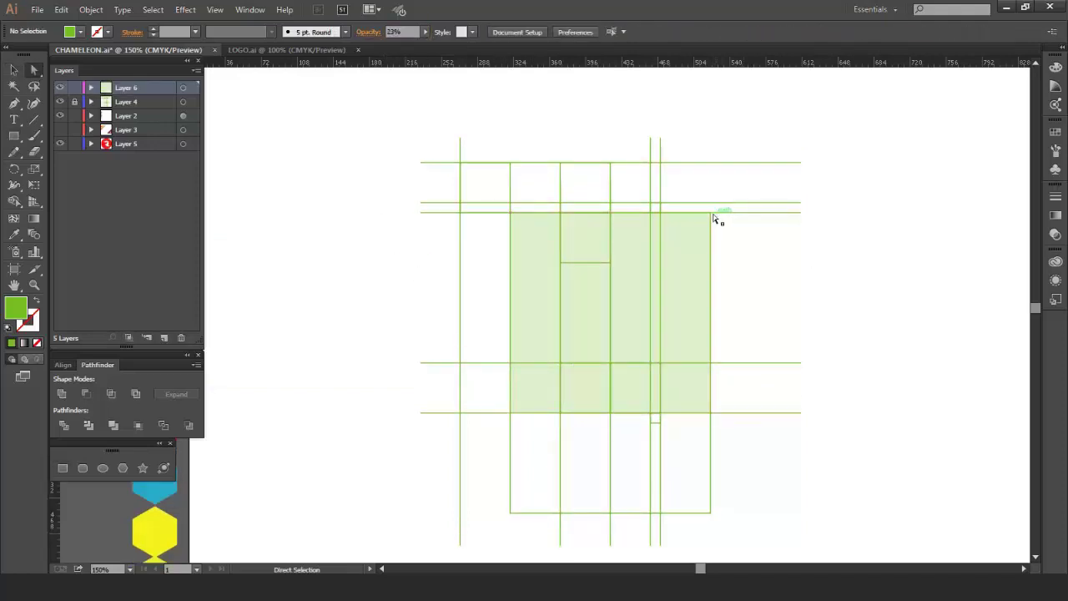
{"action": "left_click", "coordinate": [711, 213]}
{"action": "left_click", "coordinate": [511, 412], "text": "shift"}
{"action": "type", "text": "100"}
{"action": "key", "text": "Return"}
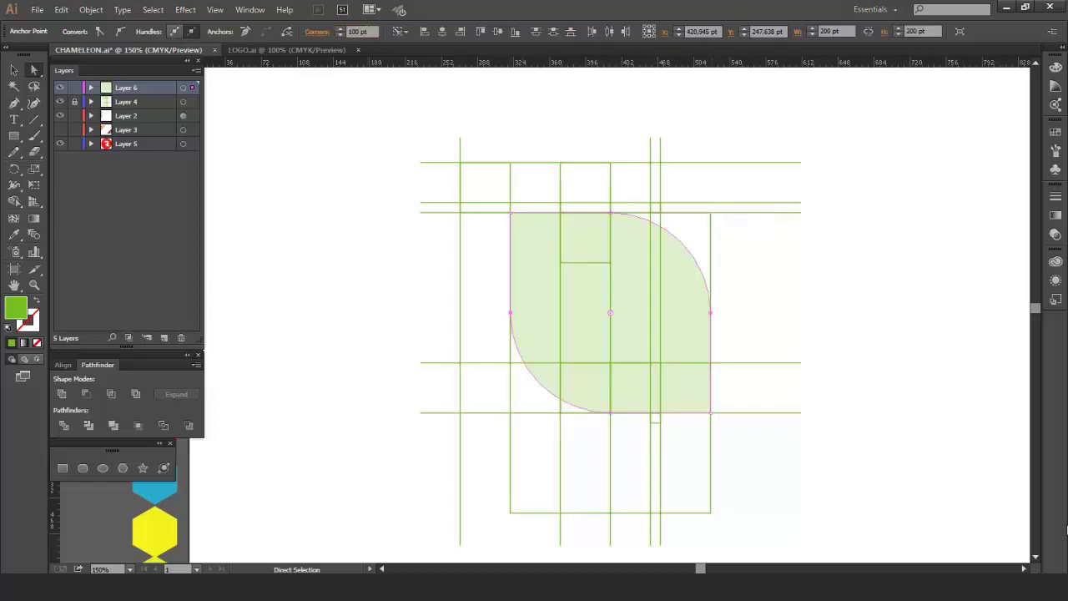
{"action": "left_click", "coordinate": [939, 362]}
Step: Create an inner copy of the green leaf shape with Offset Path at -20 pt
{"action": "left_click", "coordinate": [14, 70]}
{"action": "left_click", "coordinate": [547, 258]}
{"action": "left_click", "coordinate": [97, 11]}
{"action": "mouse_move", "coordinate": [167, 281]}
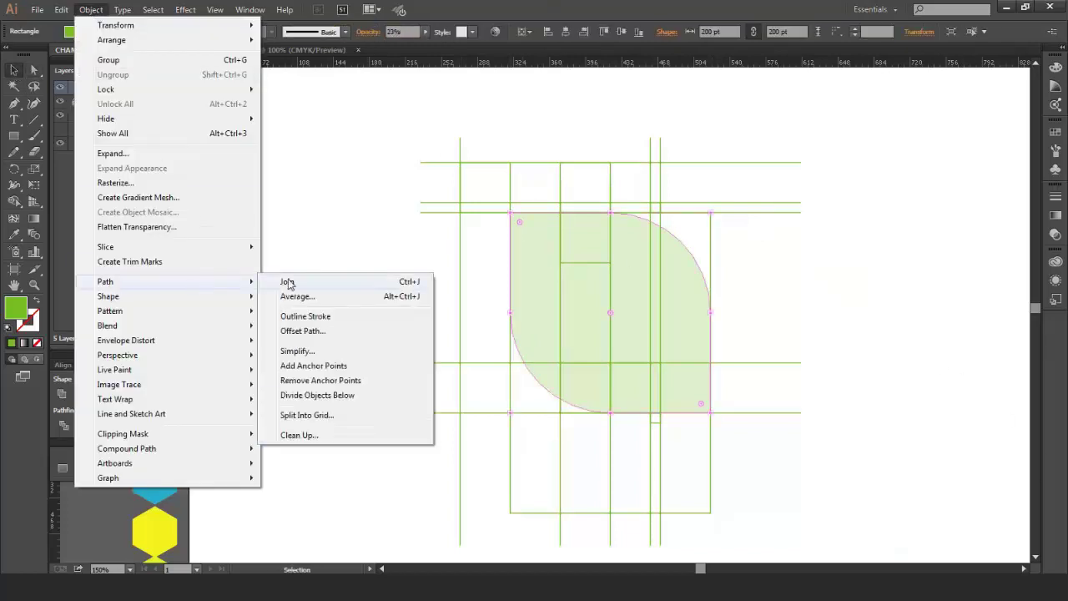
{"action": "left_click", "coordinate": [309, 332]}
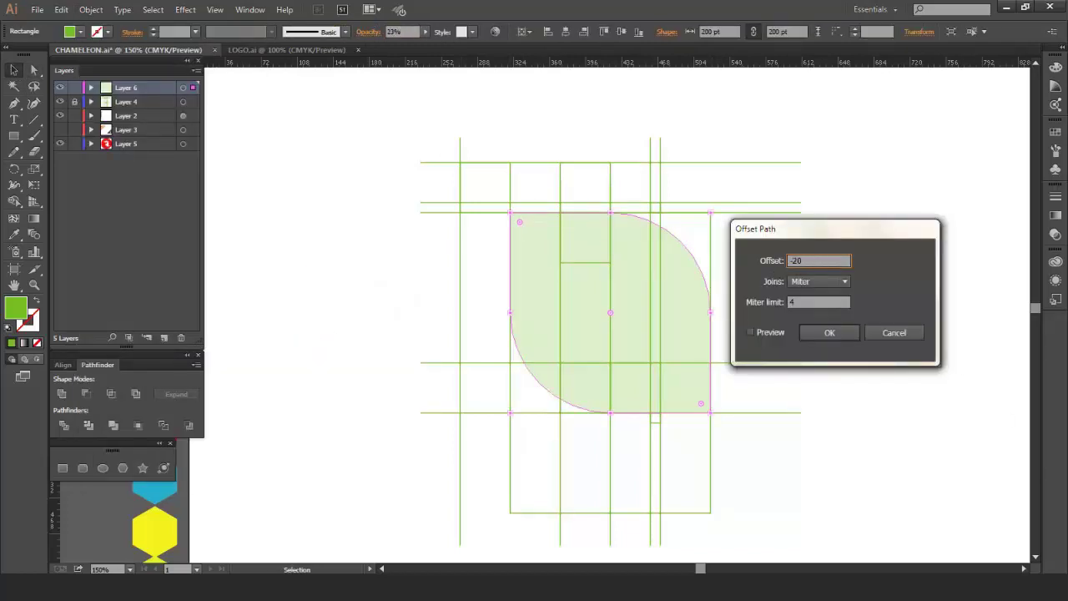
{"action": "left_click", "coordinate": [750, 332]}
{"action": "left_click", "coordinate": [830, 332]}
{"action": "key", "text": "ctrl+shift+a"}
Step: Move the inner leaf shape right until its left edge meets the next vertical guide
{"action": "key", "text": "ctrl+plus"}
{"action": "key", "text": "ctrl+plus"}
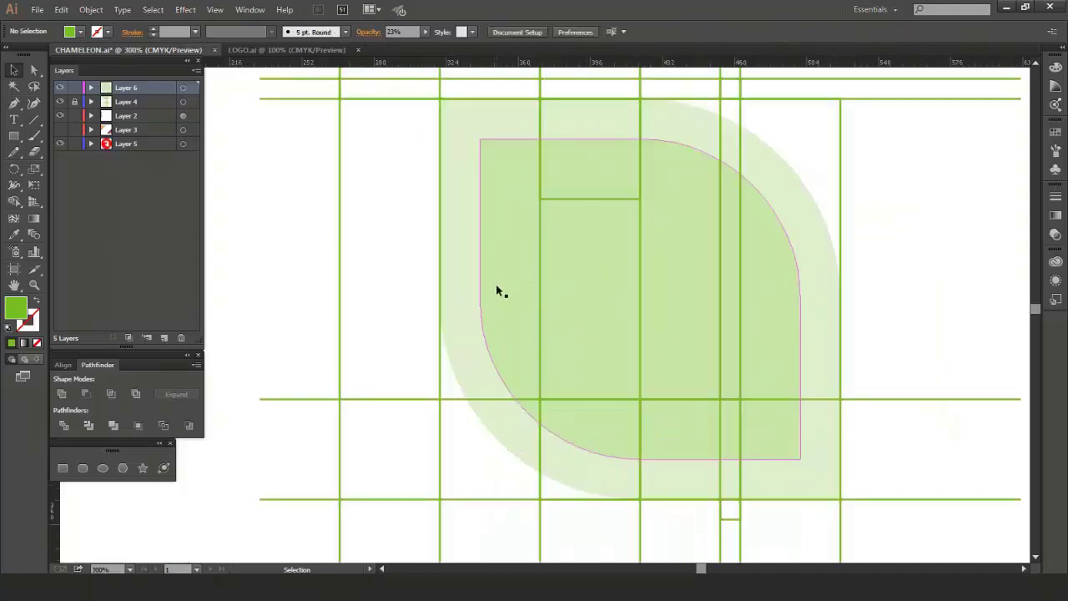
{"action": "left_click_drag", "start_coordinate": [496, 291], "coordinate": [556, 291]}
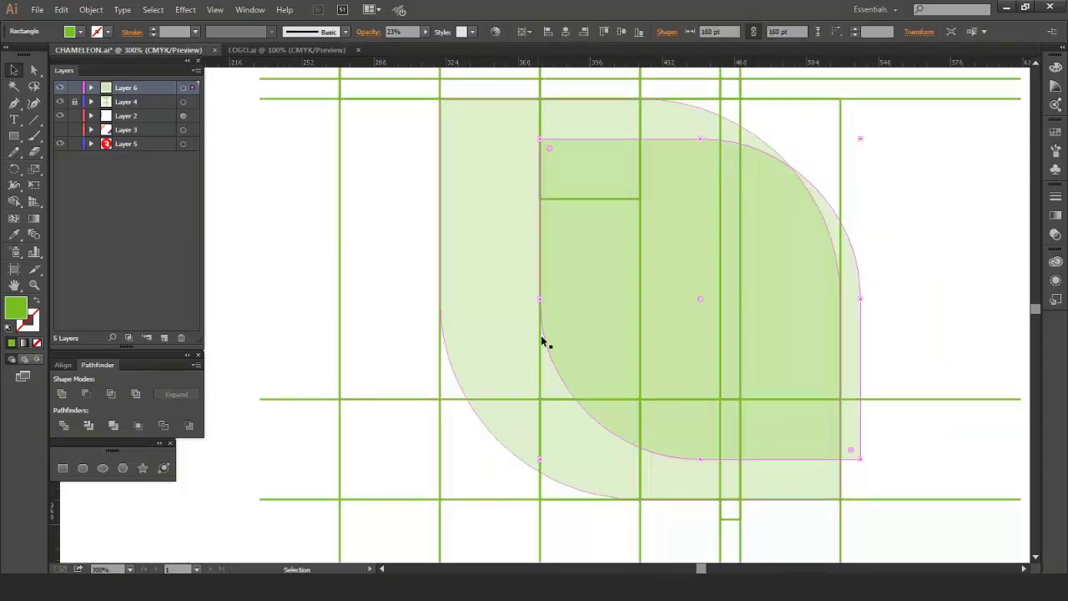
Step: Offset the second leaf shape by -20 pt and move the new copy right to the vertical centre guide
{"action": "left_click", "coordinate": [91, 9]}
{"action": "mouse_move", "coordinate": [208, 281]}
{"action": "left_click", "coordinate": [309, 333]}
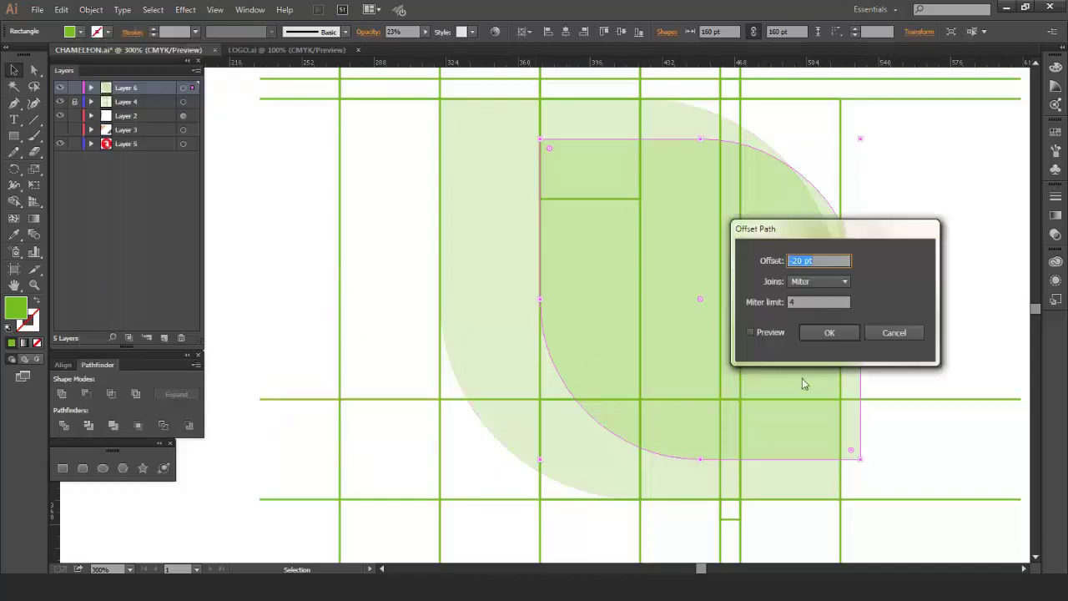
{"action": "left_click", "coordinate": [750, 332]}
{"action": "left_click", "coordinate": [829, 332]}
{"action": "left_click_drag", "start_coordinate": [600, 254], "coordinate": [661, 275]}
{"action": "left_click", "coordinate": [873, 310]}
Step: Draw a 50 by 100 pt rectangle down from the top guide, left of centre, filled orange-red at 25% opacity
{"action": "key", "text": "ctrl+minus"}
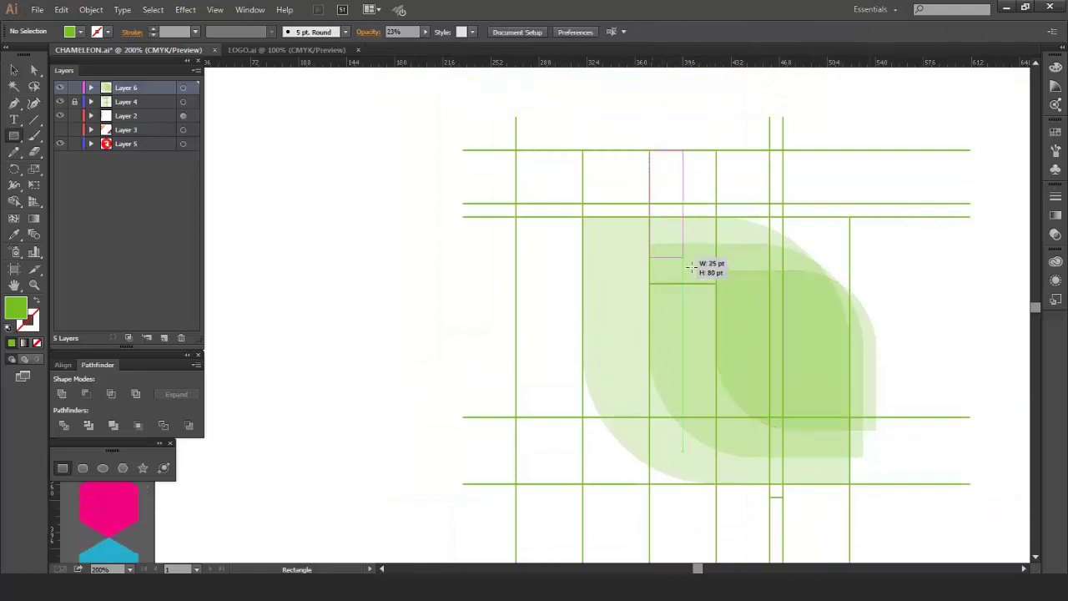
{"action": "left_click_drag", "start_coordinate": [716, 283], "coordinate": [716, 283]}
{"action": "left_click", "coordinate": [1055, 132]}
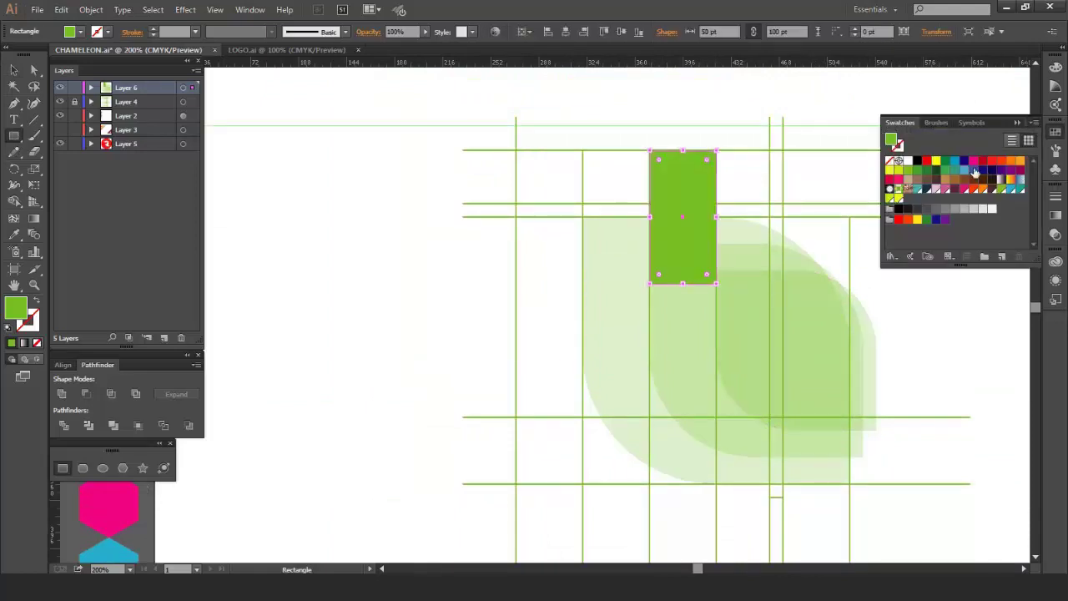
{"action": "left_click", "coordinate": [901, 148]}
{"action": "left_click_drag", "start_coordinate": [425, 32], "coordinate": [383, 43]}
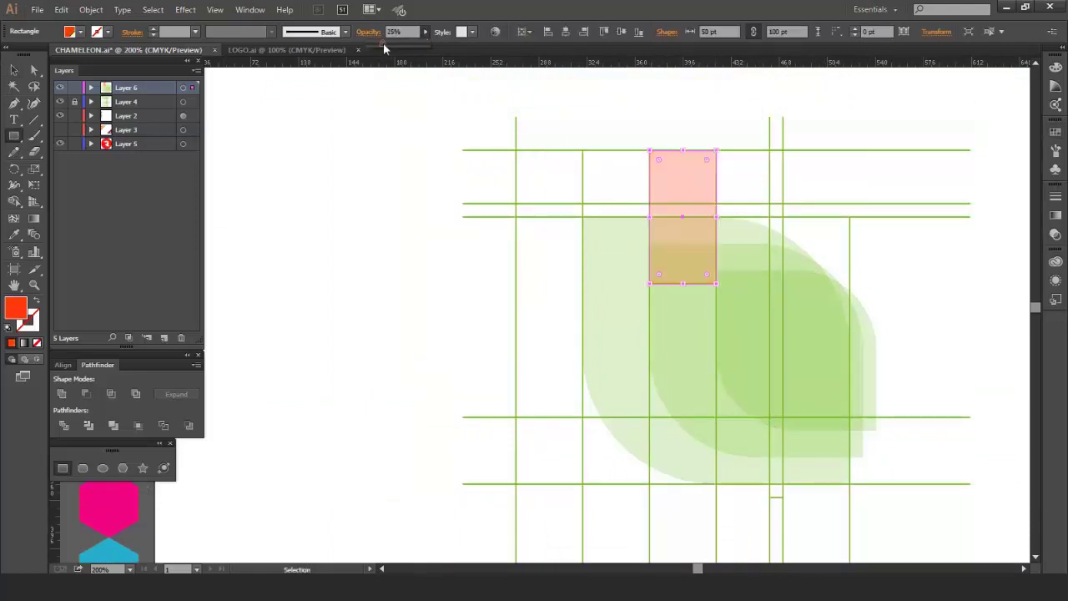
Step: Round the two left corners of the orange-red rectangle to half its width
{"action": "left_click", "coordinate": [15, 70]}
{"action": "left_click", "coordinate": [439, 211]}
{"action": "left_click_drag", "start_coordinate": [652, 155], "coordinate": [651, 285]}
{"action": "left_click", "coordinate": [335, 123]}
{"action": "scroll", "coordinate": [406, 203], "scroll_direction": "down", "scroll_amount": 1}
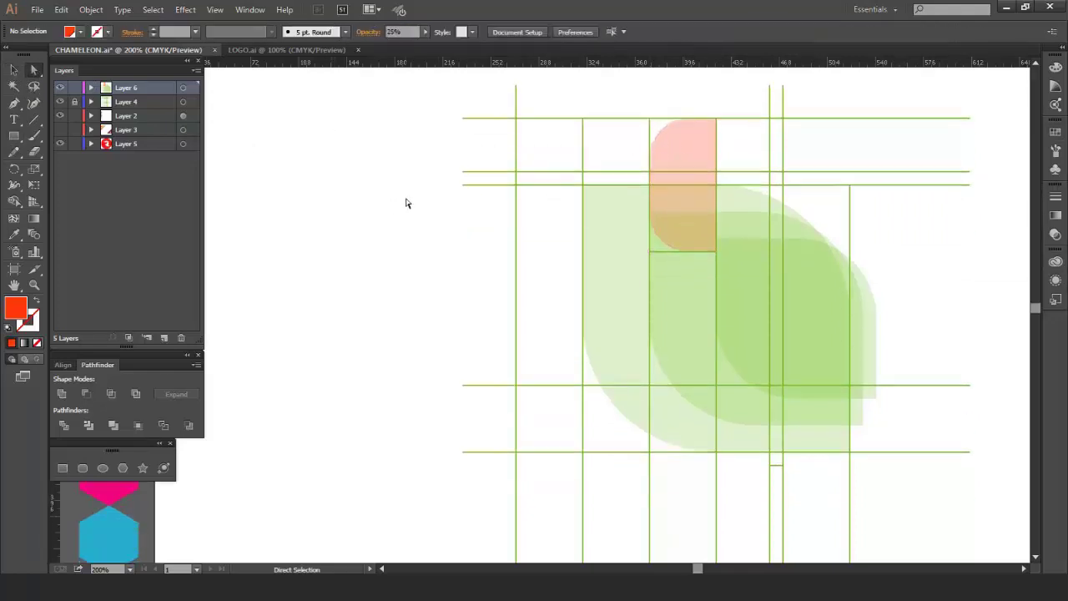
{"action": "scroll", "coordinate": [501, 219], "scroll_direction": "right", "scroll_amount": 2}
{"action": "scroll", "coordinate": [823, 267], "scroll_direction": "up", "scroll_amount": 4}
{"action": "scroll", "coordinate": [821, 268], "scroll_direction": "down", "scroll_amount": 1}
{"action": "scroll", "coordinate": [823, 270], "scroll_direction": "up", "scroll_amount": 1}
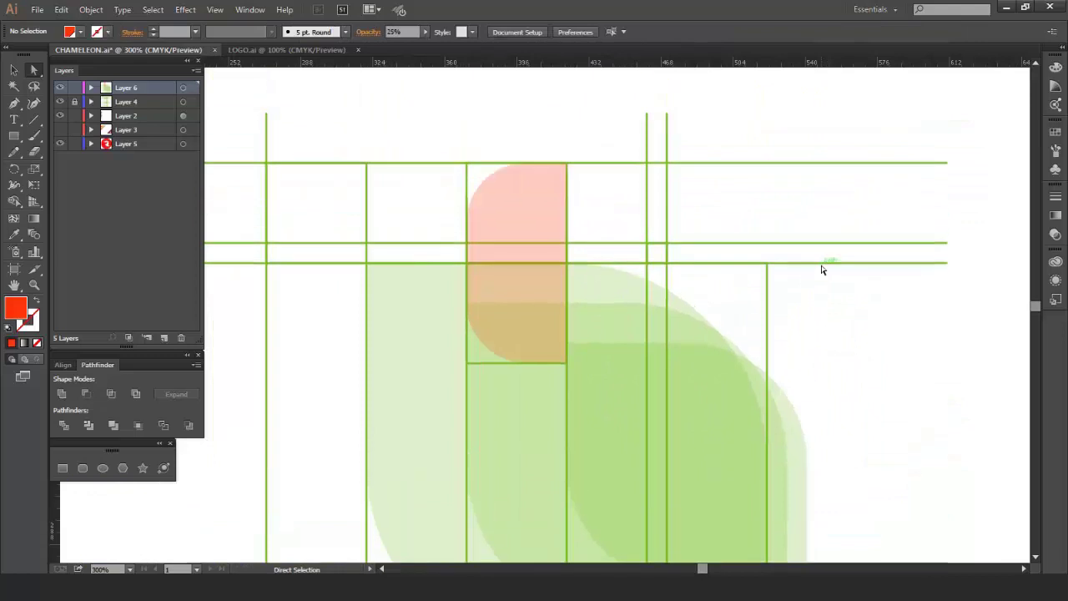
Step: Draw a 50 by 40 pt rectangle right of the orange-red shape from the top guide, matching that shape's 25% opacity fill
{"action": "left_click_drag", "start_coordinate": [566, 162], "coordinate": [667, 243]}
{"action": "left_click", "coordinate": [13, 235]}
{"action": "left_click", "coordinate": [477, 225]}
Step: Round the upper right corner of the new orange-red rectangle
{"action": "left_click", "coordinate": [34, 70]}
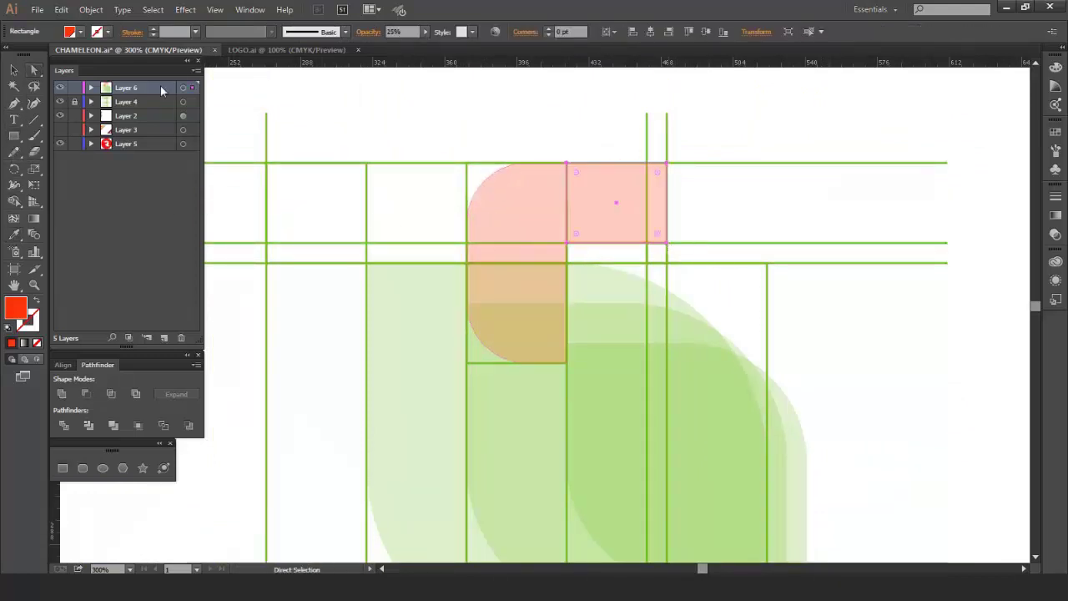
{"action": "left_click", "coordinate": [336, 117]}
{"action": "left_click", "coordinate": [667, 163]}
{"action": "left_click", "coordinate": [340, 32]}
{"action": "left_click", "coordinate": [390, 93]}
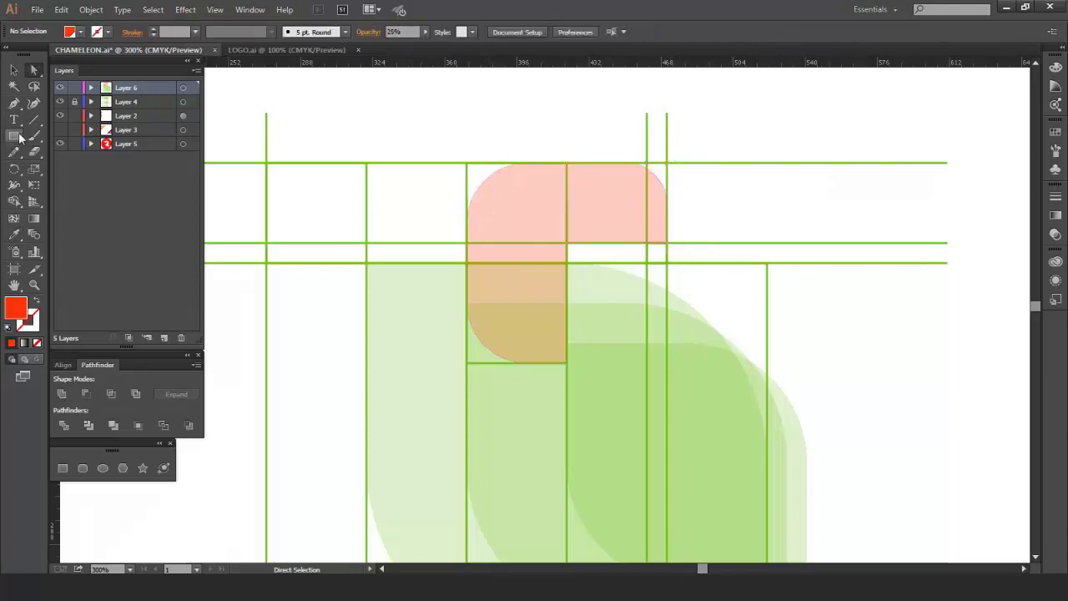
Step: Draw a 40 by 10 pt rectangle directly below it with the same translucent fill, rounding its lower right corner to 10 pt
{"action": "left_click_drag", "start_coordinate": [649, 262], "coordinate": [649, 263]}
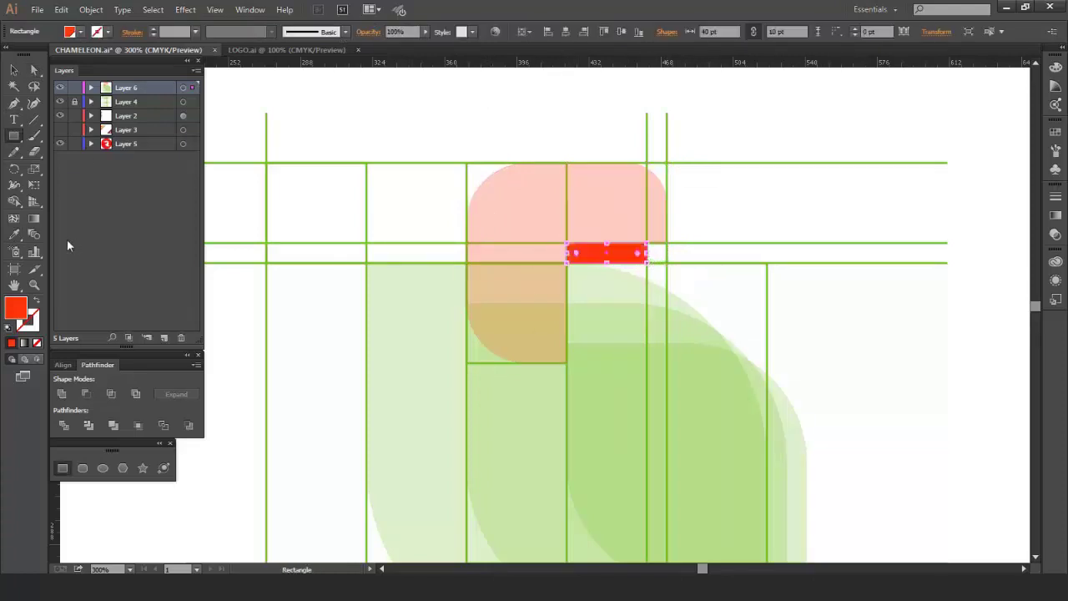
{"action": "key", "text": "a"}
{"action": "key", "text": "ctrl+shift+a"}
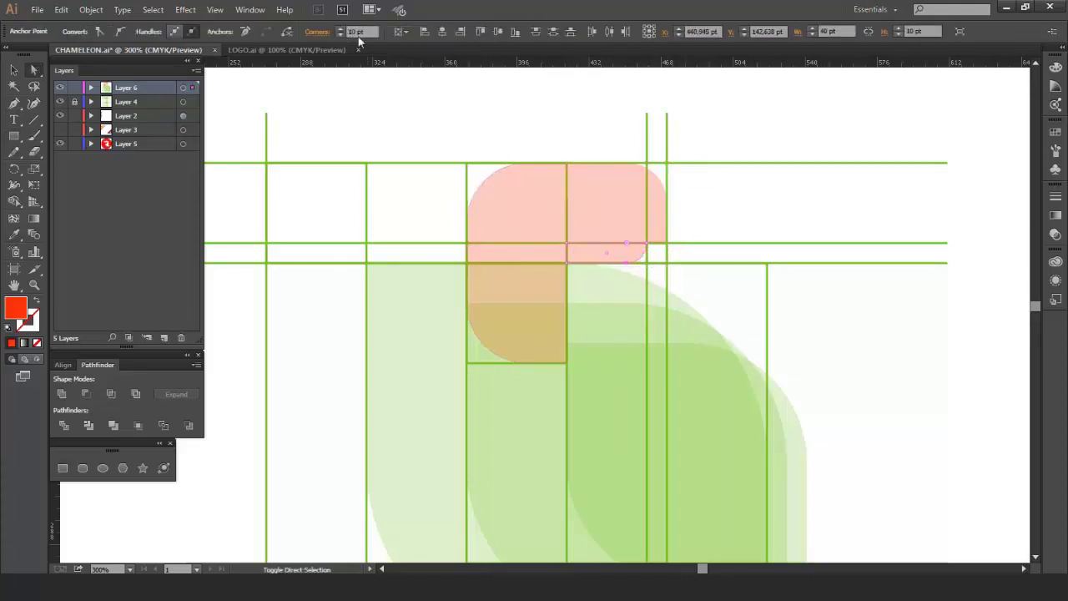
Step: Draw a 100 by 50 pt teal rectangle at 16% opacity between the far left vertical guide and the orange-red shape, starting at the top guide
{"action": "scroll", "coordinate": [725, 143], "scroll_direction": "down", "scroll_amount": 2}
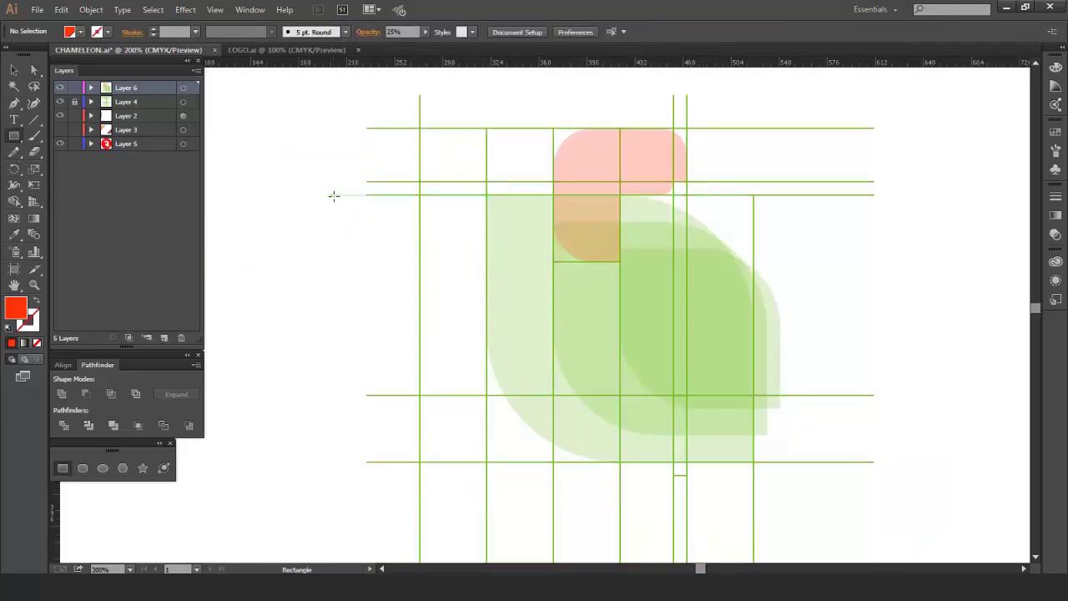
{"action": "scroll", "coordinate": [334, 196], "scroll_direction": "up", "scroll_amount": 1}
{"action": "scroll", "coordinate": [419, 158], "scroll_direction": "up", "scroll_amount": 3}
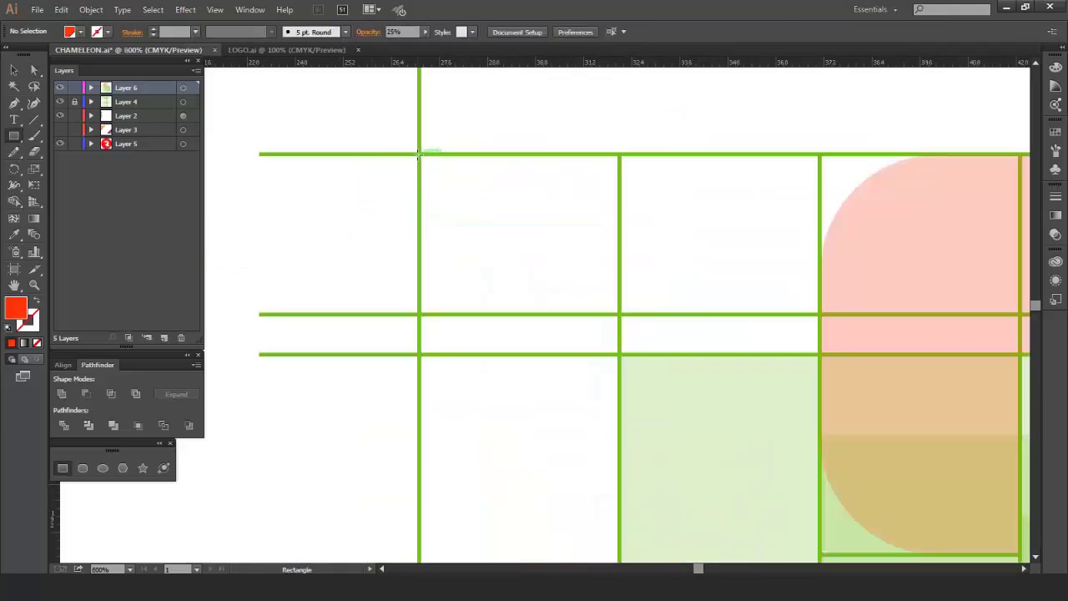
{"action": "mouse_move", "coordinate": [419, 155]}
{"action": "left_mouse_down"}
{"action": "mouse_move", "coordinate": [800, 326]}
{"action": "mouse_move", "coordinate": [819, 354]}
{"action": "left_mouse_up"}
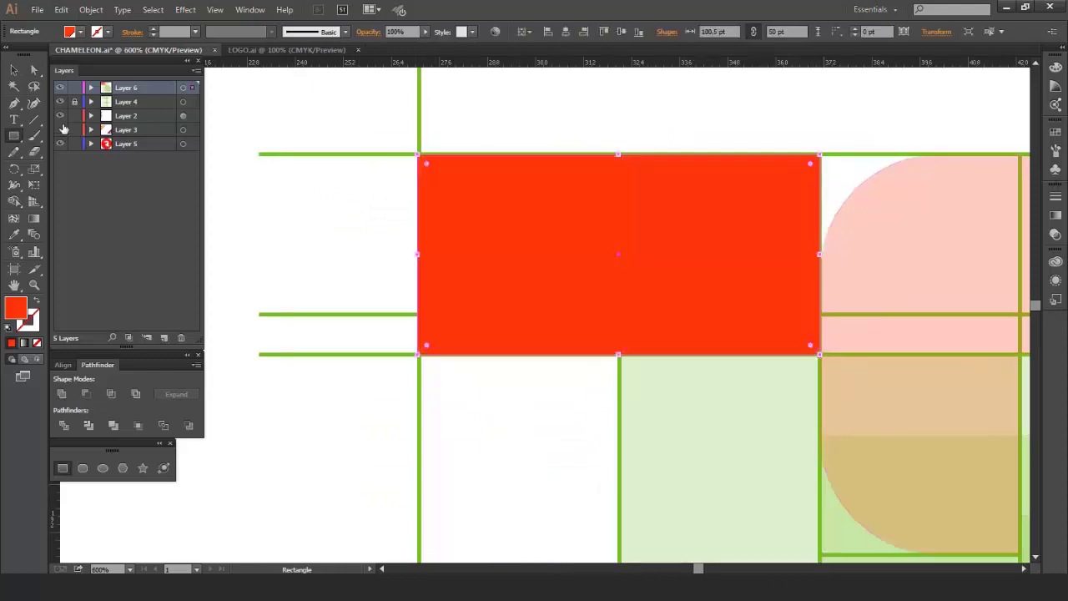
{"action": "left_click", "coordinate": [1057, 137]}
{"action": "left_click", "coordinate": [919, 194]}
{"action": "left_click_drag", "start_coordinate": [424, 33], "coordinate": [379, 43]}
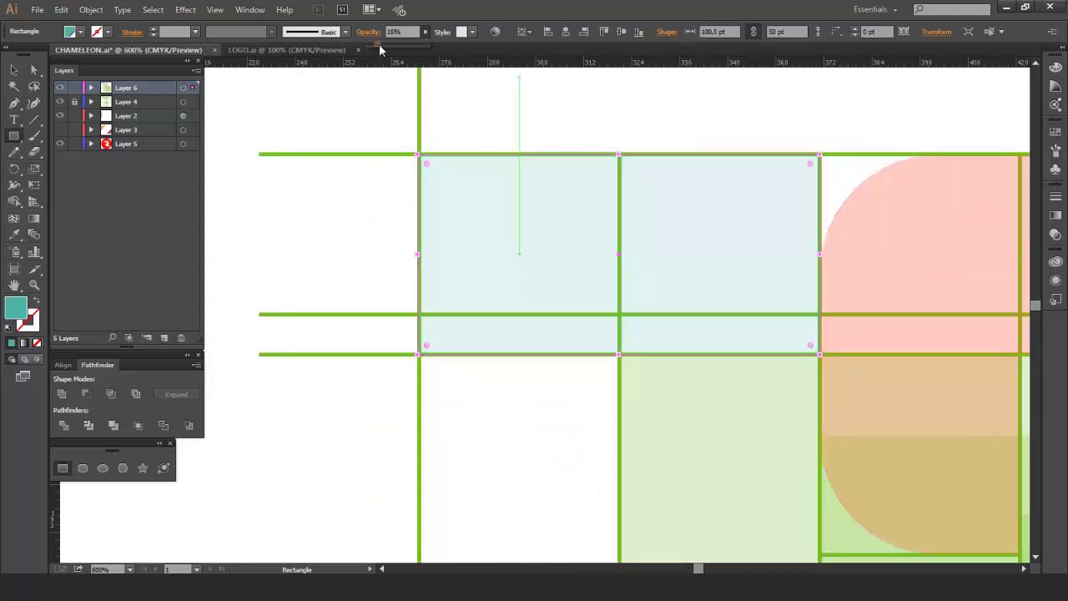
{"action": "left_click", "coordinate": [236, 224]}
{"action": "key", "text": "Escape"}
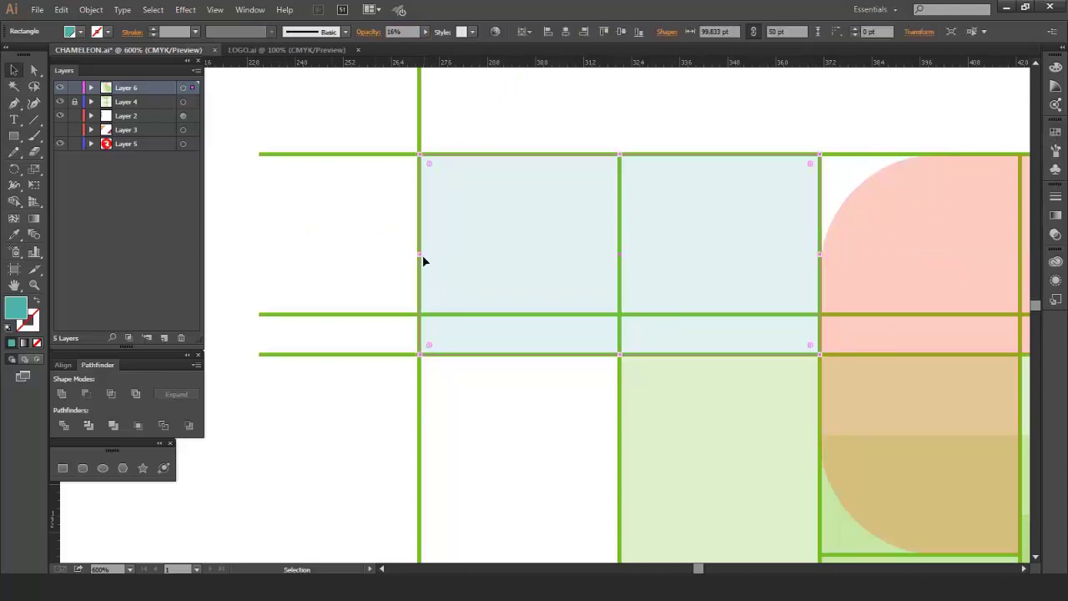
{"action": "left_click_drag", "start_coordinate": [419, 256], "coordinate": [419, 256]}
Step: Split the teal rectangle into three equal rows without gutters and set them to 24% opacity
{"action": "left_click", "coordinate": [91, 9]}
{"action": "mouse_move", "coordinate": [171, 282]}
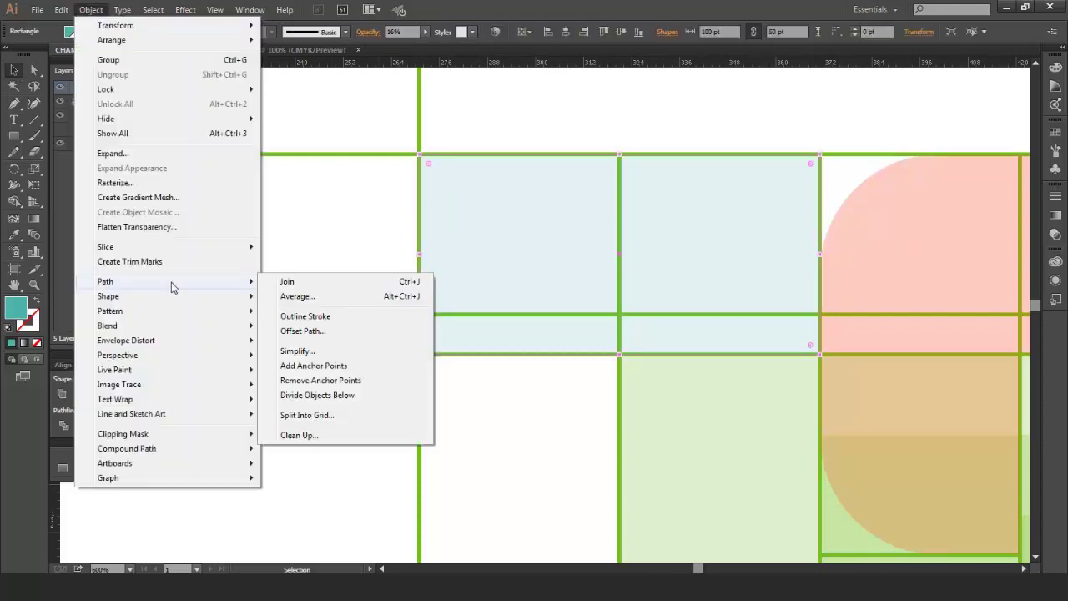
{"action": "left_click", "coordinate": [295, 417]}
{"action": "left_click", "coordinate": [816, 333]}
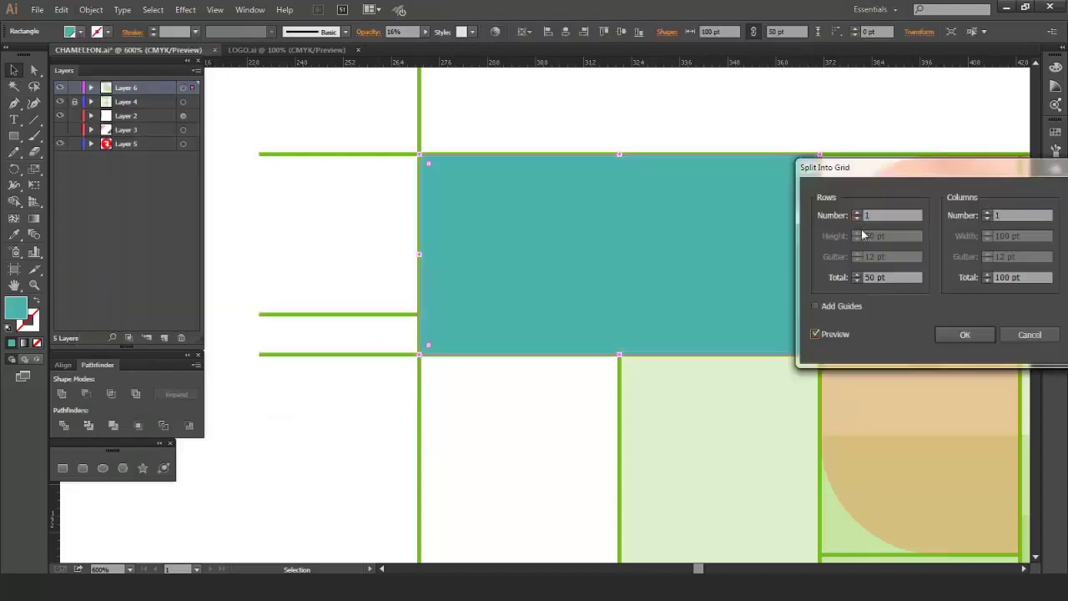
{"action": "left_click", "coordinate": [857, 212]}
{"action": "left_click", "coordinate": [857, 213]}
{"action": "left_click", "coordinate": [964, 333]}
{"action": "key", "text": "i"}
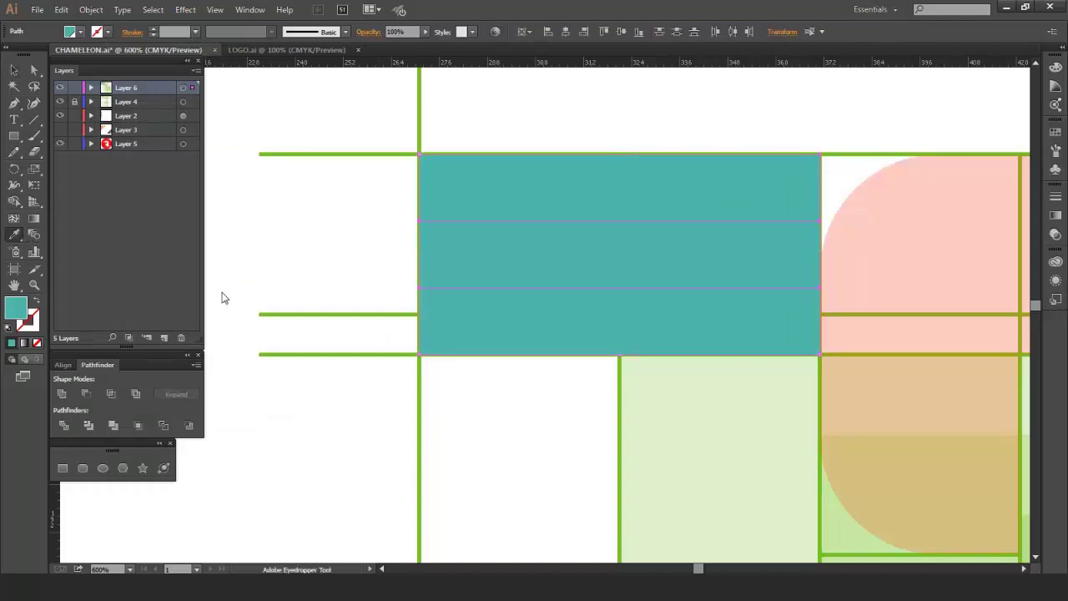
{"action": "left_click", "coordinate": [308, 199]}
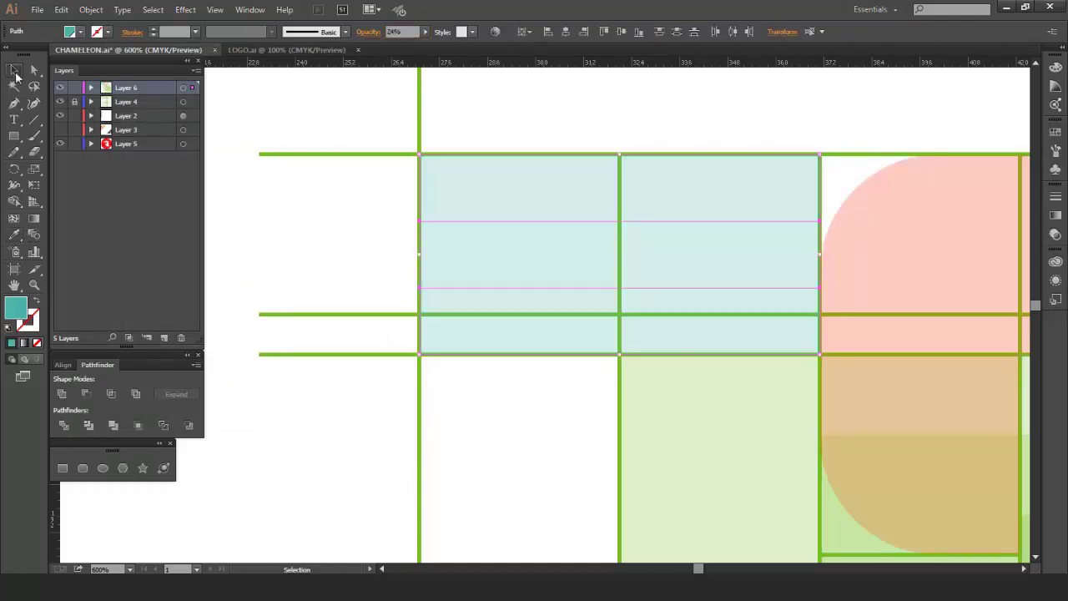
Step: Round the upper left corner of the top teal row to the row's full height
{"action": "left_click", "coordinate": [265, 219]}
{"action": "left_click", "coordinate": [35, 71]}
{"action": "left_click", "coordinate": [419, 155]}
{"action": "left_click", "coordinate": [341, 30], "text": "shift"}
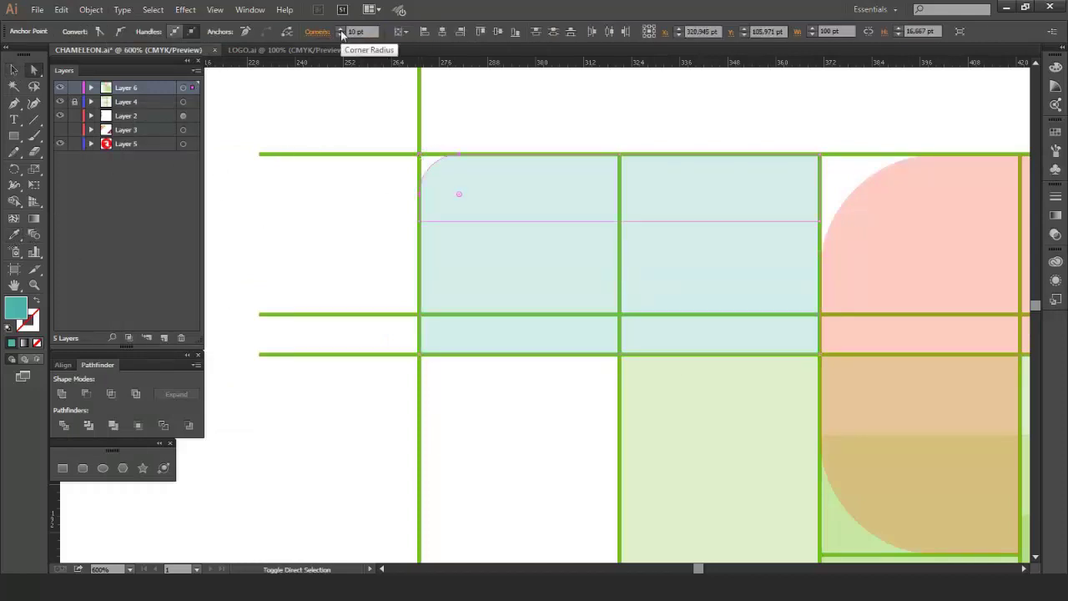
{"action": "left_click", "coordinate": [341, 30], "text": "shift"}
Step: Round the upper left corner of the middle teal row to match the top row
{"action": "left_click", "coordinate": [376, 200]}
{"action": "left_click", "coordinate": [464, 262]}
{"action": "left_click", "coordinate": [420, 222]}
{"action": "left_click", "coordinate": [339, 29], "text": "shift"}
{"action": "left_click", "coordinate": [340, 29], "text": "shift"}
{"action": "left_click", "coordinate": [376, 217]}
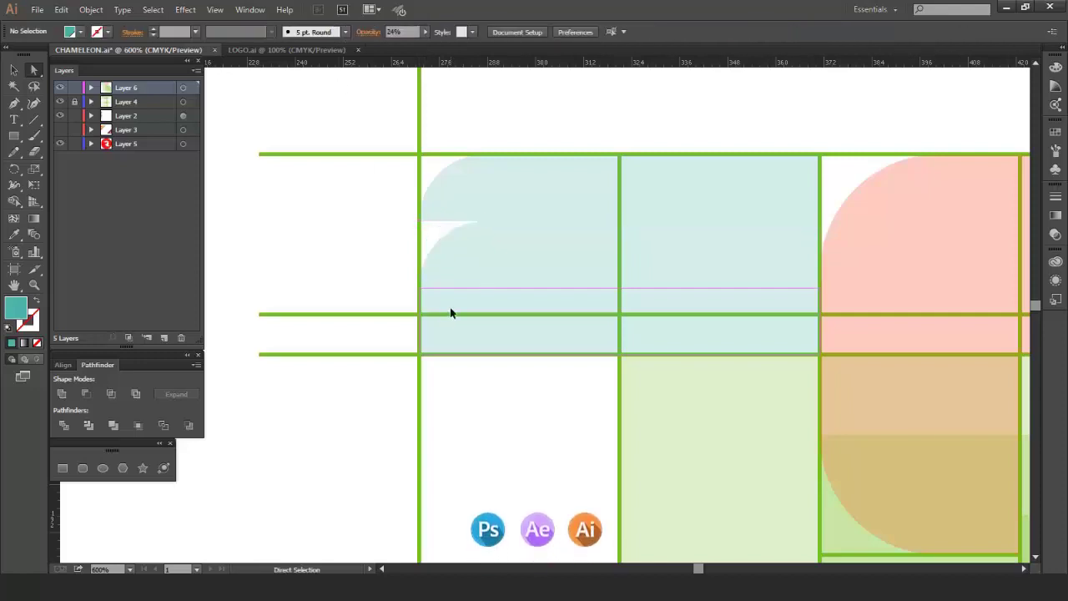
Step: Round the upper left corner of the bottom teal row like the two rows above it
{"action": "left_click", "coordinate": [451, 309]}
{"action": "left_click", "coordinate": [420, 289], "text": "shift"}
{"action": "left_click", "coordinate": [386, 293]}
{"action": "left_click", "coordinate": [420, 289]}
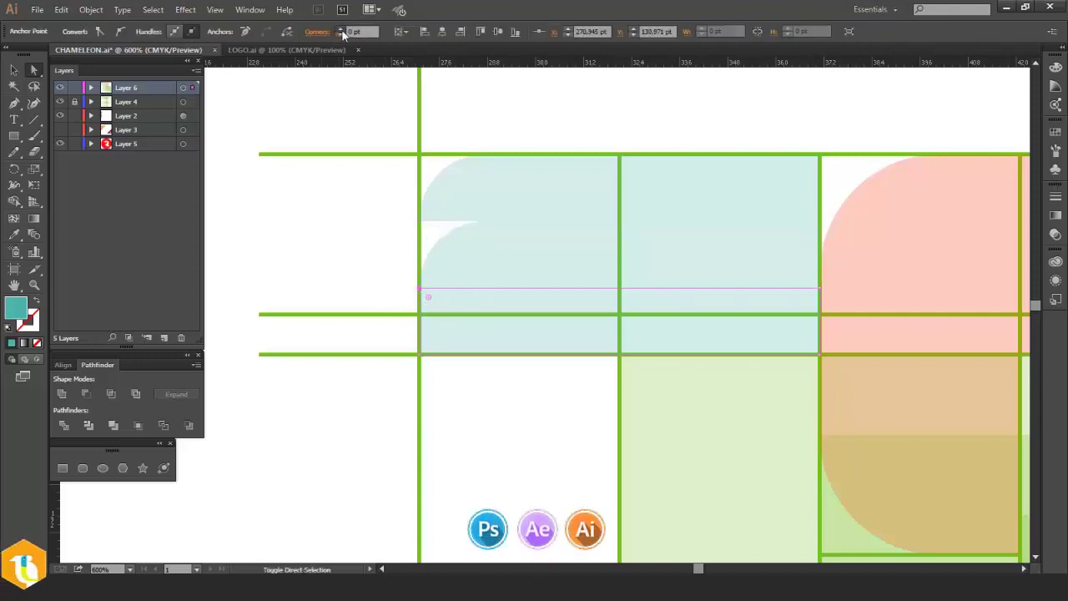
{"action": "left_click", "coordinate": [341, 30], "text": "shift"}
{"action": "left_click", "coordinate": [340, 30], "text": "shift"}
Step: Stagger the teal rows by moving the middle one 20 pt right and the top one 40 pt right
{"action": "left_click", "coordinate": [13, 71]}
{"action": "left_click", "coordinate": [375, 196]}
{"action": "left_click", "coordinate": [499, 260]}
{"action": "key", "text": "shift+Right"}
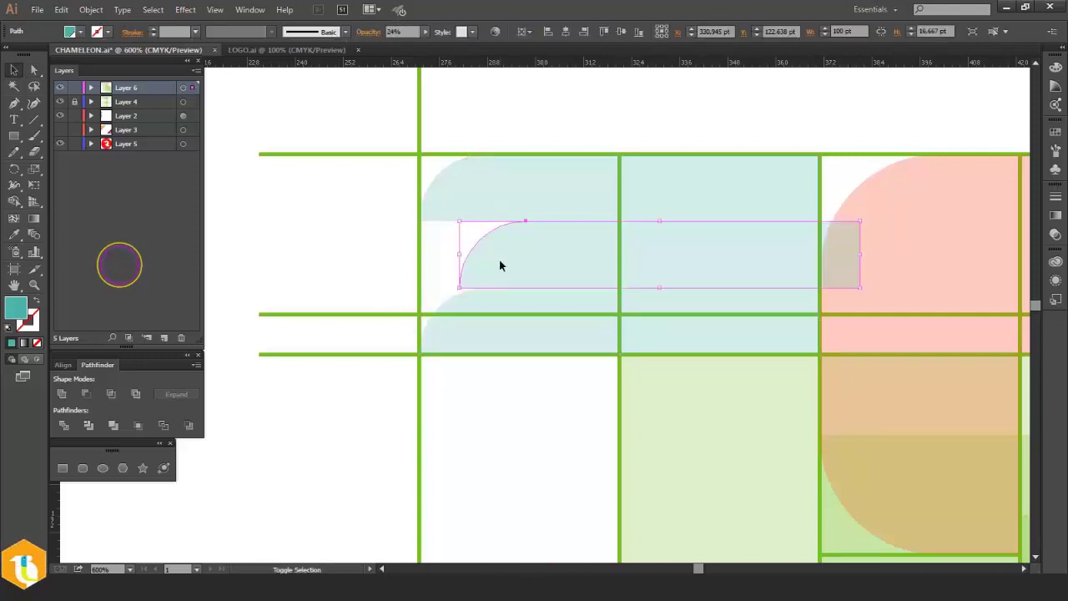
{"action": "key", "text": "shift+Right"}
{"action": "left_click", "coordinate": [493, 191]}
{"action": "key", "text": "shift+Right"}
{"action": "key", "text": "shift+Right"}
{"action": "key", "text": "shift+Right"}
{"action": "key", "text": "shift+Right"}
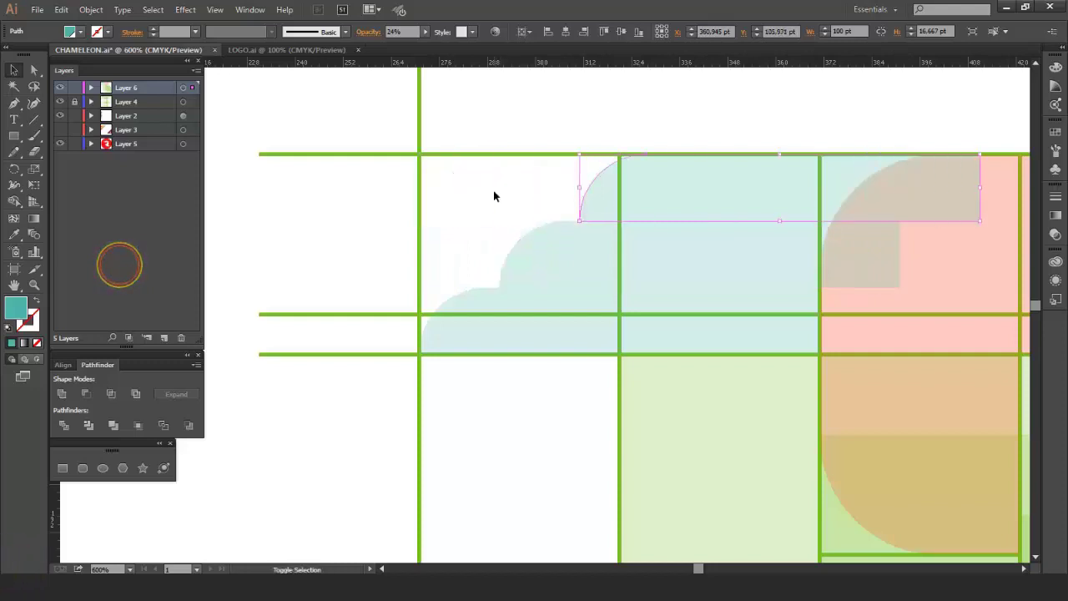
{"action": "left_click", "coordinate": [532, 131]}
Step: Draw a 20 pt teal circle and place it inside the orange-red head against the top guide and the vertical centre guide
{"action": "scroll", "coordinate": [532, 131], "scroll_direction": "down", "scroll_amount": 2}
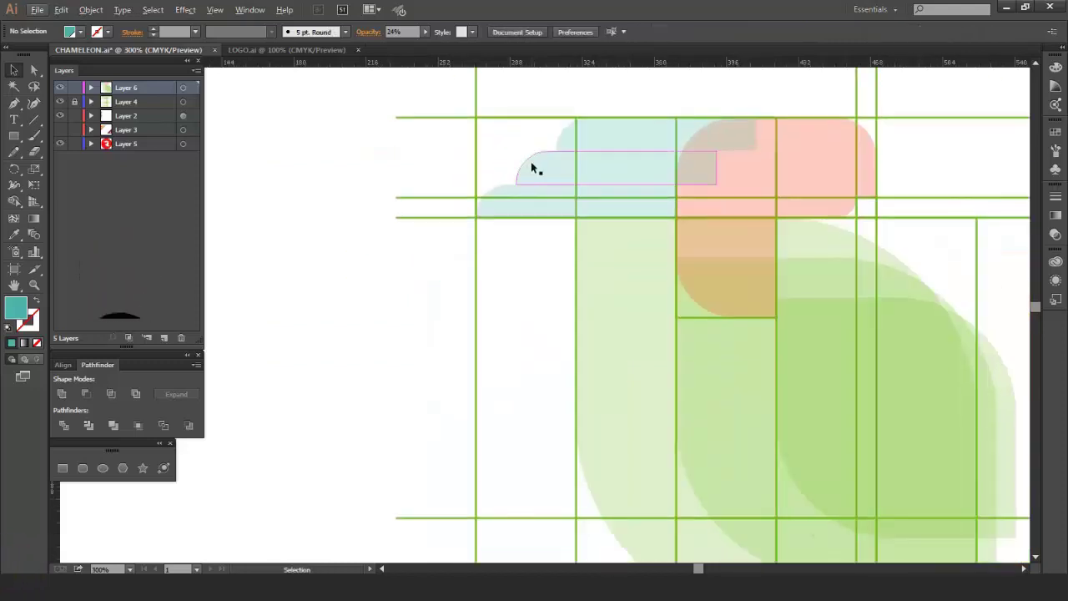
{"action": "scroll", "coordinate": [531, 167], "scroll_direction": "up", "scroll_amount": 1}
{"action": "left_click", "coordinate": [103, 467]}
{"action": "left_click", "coordinate": [684, 143]}
{"action": "left_click", "coordinate": [534, 330]}
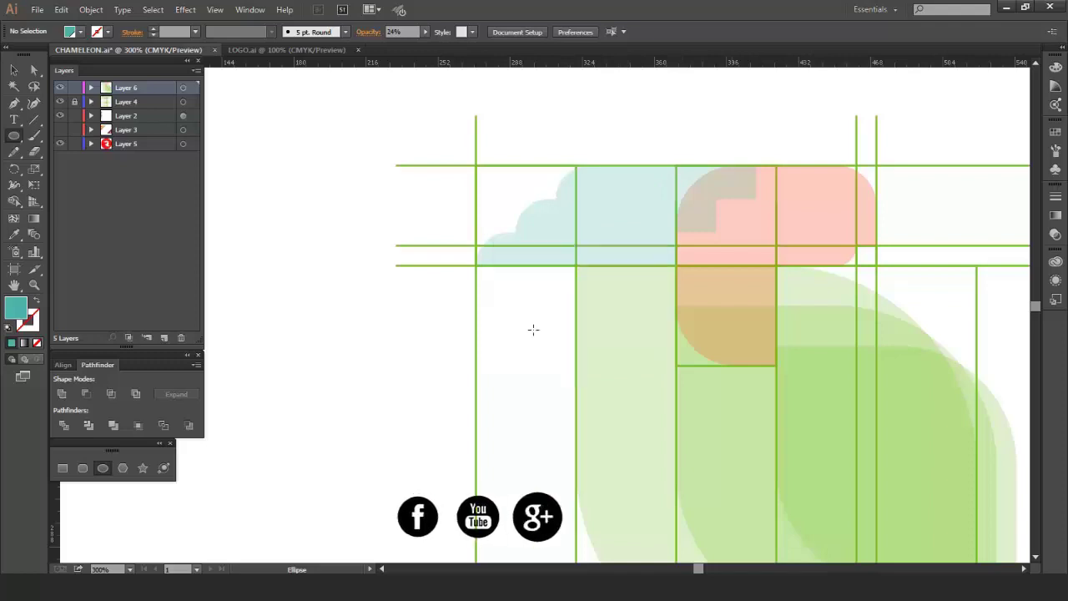
{"action": "key", "text": "v"}
{"action": "scroll", "coordinate": [768, 162], "scroll_direction": "up", "scroll_amount": 2}
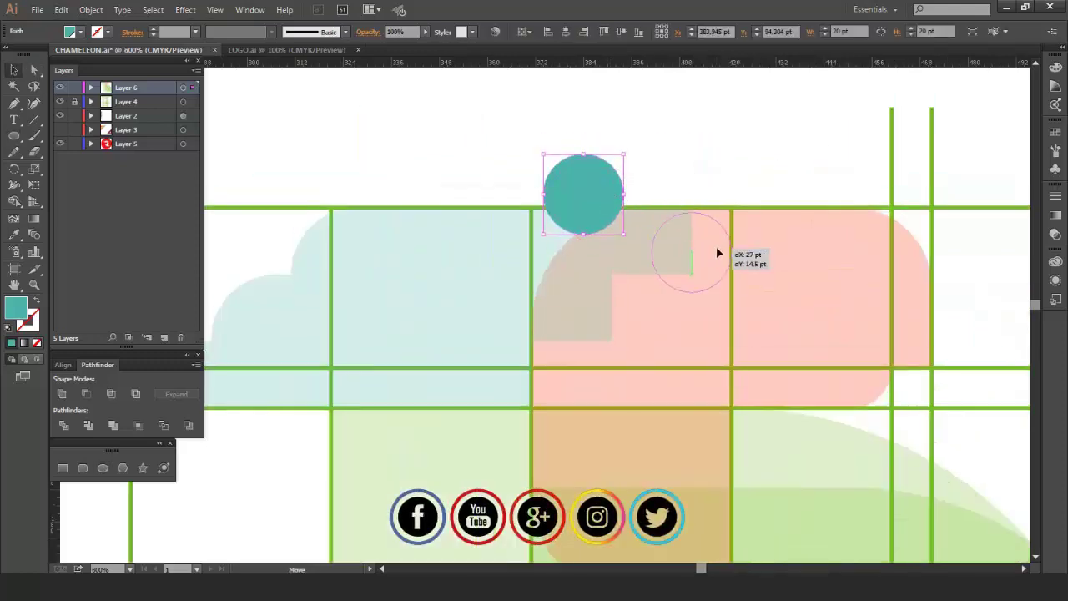
{"action": "left_click_drag", "start_coordinate": [715, 246], "coordinate": [716, 243]}
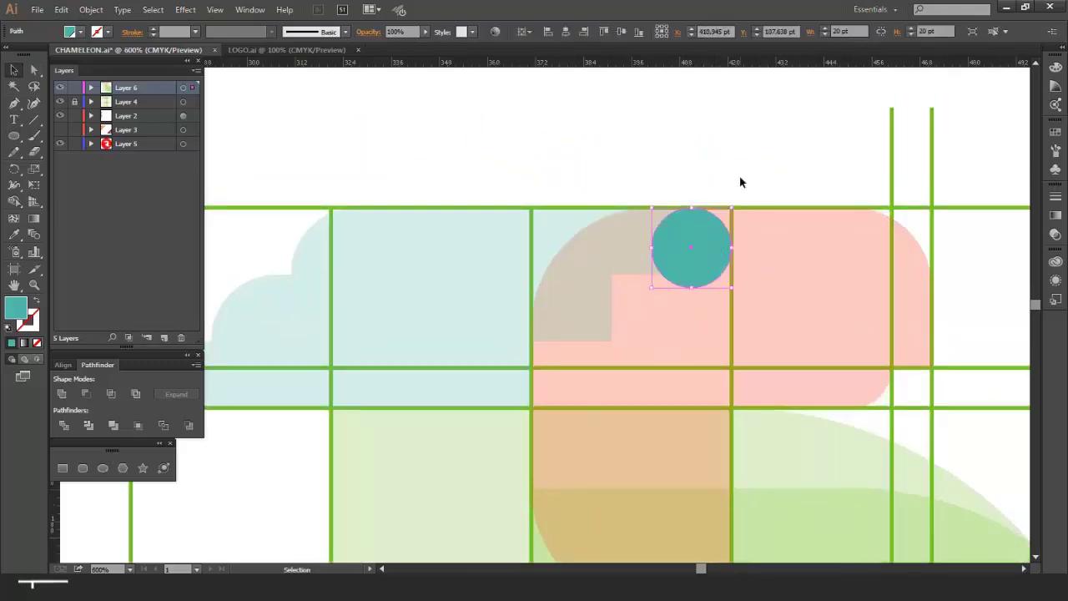
Step: Move the teal circle 10 pt left and 10 pt down, and paste it in front
{"action": "key", "text": "shift+Left"}
{"action": "key", "text": "shift+Down"}
{"action": "key", "text": "ctrl+x"}
{"action": "key", "text": "ctrl+f"}
{"action": "left_click", "coordinate": [91, 10]}
{"action": "left_click", "coordinate": [109, 76]}
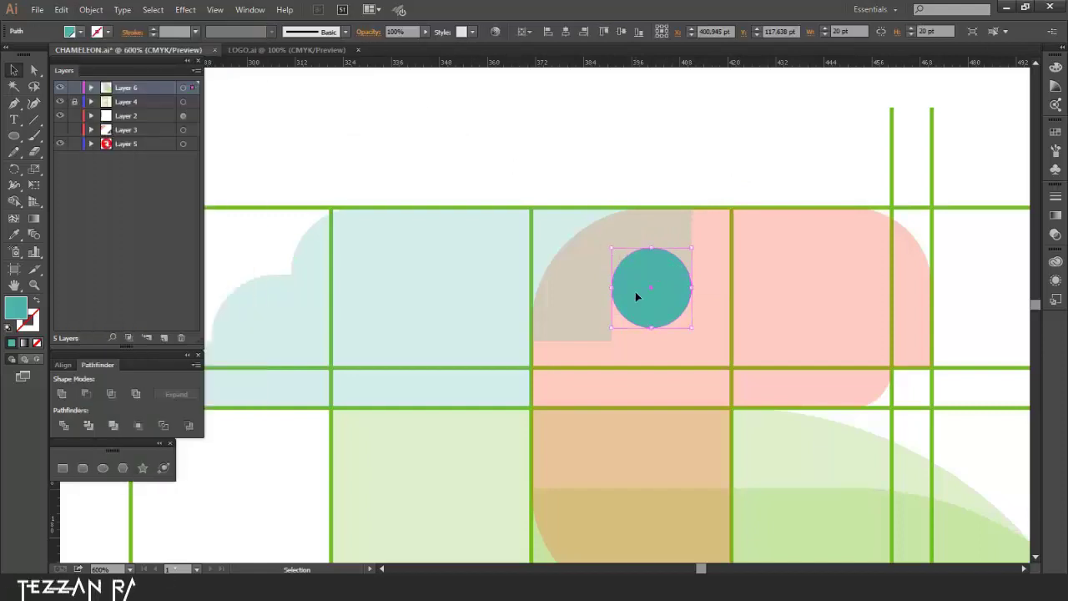
{"action": "key", "text": "shift+Up"}
{"action": "key", "text": "shift+Down"}
Step: Offset the teal circle inward by 3 pt to make a 14 pt inner circle
{"action": "left_click", "coordinate": [91, 10]}
{"action": "mouse_move", "coordinate": [208, 288]}
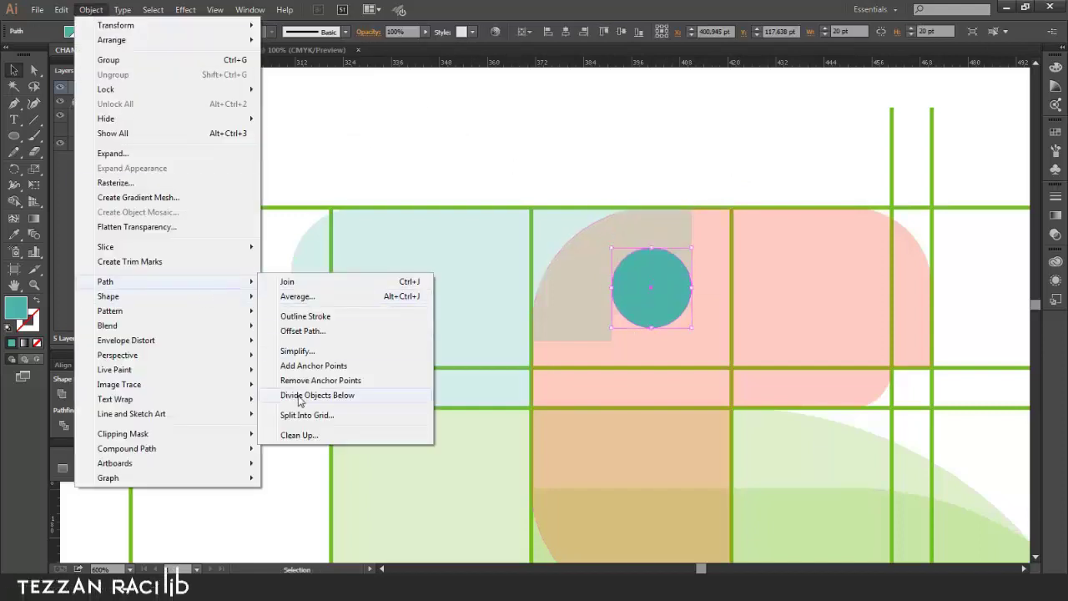
{"action": "left_click", "coordinate": [306, 331]}
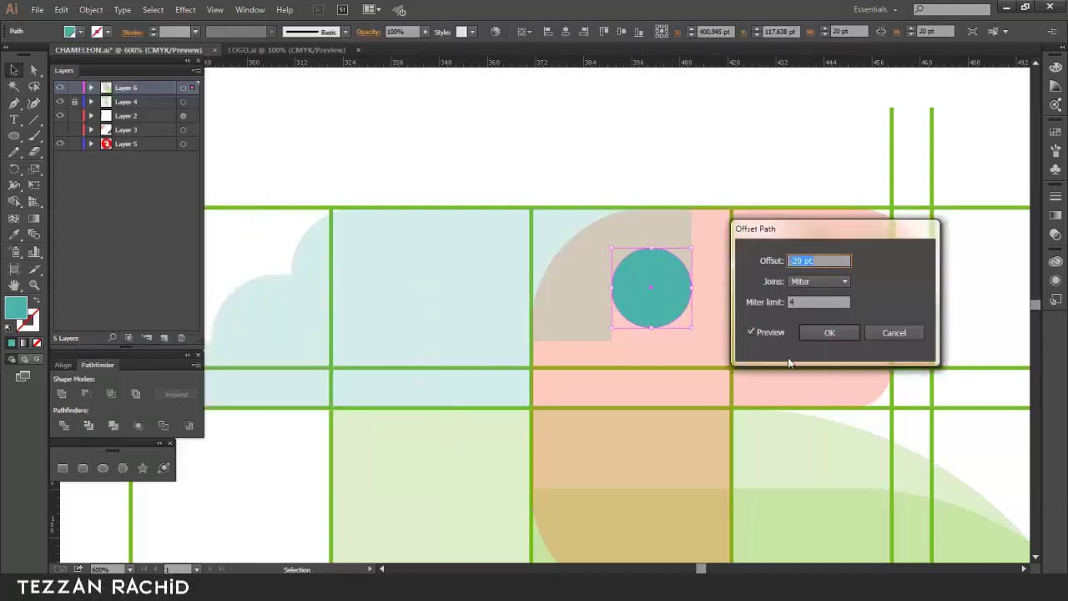
{"action": "key", "text": "shift+Up"}
{"action": "key", "text": "shift+Up"}
{"action": "key", "text": "shift+Up"}
{"action": "key", "text": "Down"}
{"action": "key", "text": "Down"}
{"action": "key", "text": "Down"}
{"action": "key", "text": "Down"}
{"action": "key", "text": "Down"}
{"action": "key", "text": "Down"}
{"action": "key", "text": "Down"}
{"action": "key", "text": "Down"}
{"action": "key", "text": "Down"}
{"action": "key", "text": "Down"}
{"action": "key", "text": "Down"}
{"action": "left_click", "coordinate": [813, 332]}
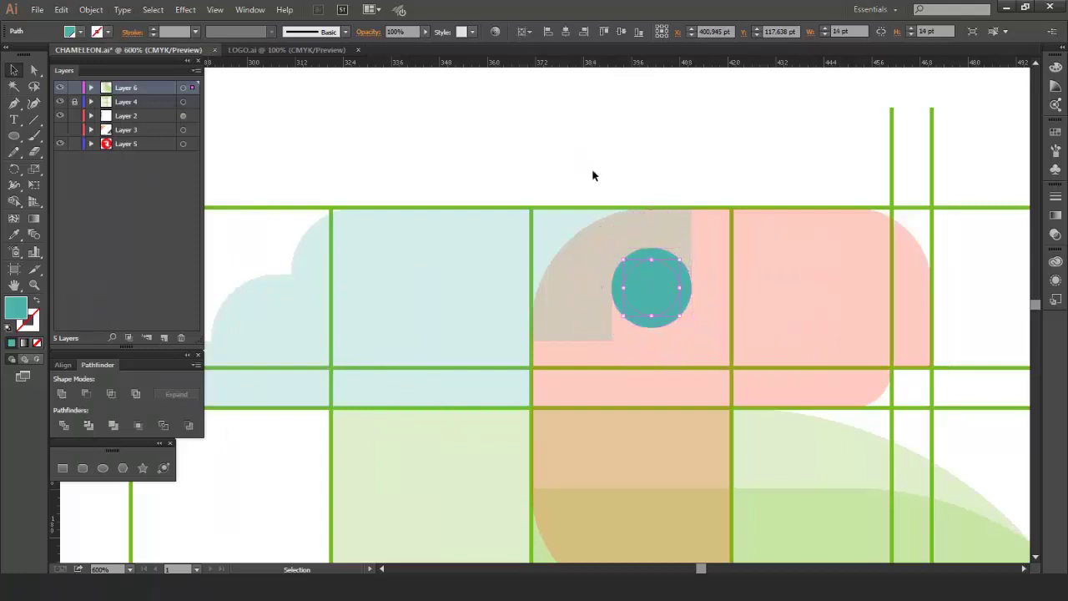
Step: Fill the inner circle of the eye with orange
{"action": "left_click", "coordinate": [1056, 134]}
{"action": "left_click", "coordinate": [1016, 163]}
{"action": "left_click", "coordinate": [1056, 132]}
{"action": "left_click", "coordinate": [818, 154]}
Step: Draw a 60 by 100 pt orange rectangle below the leaf shapes, ending at the lower right corner of the guide square
{"action": "scroll", "coordinate": [818, 154], "scroll_direction": "down", "scroll_amount": 1}
{"action": "scroll", "coordinate": [818, 154], "scroll_direction": "down", "scroll_amount": 2}
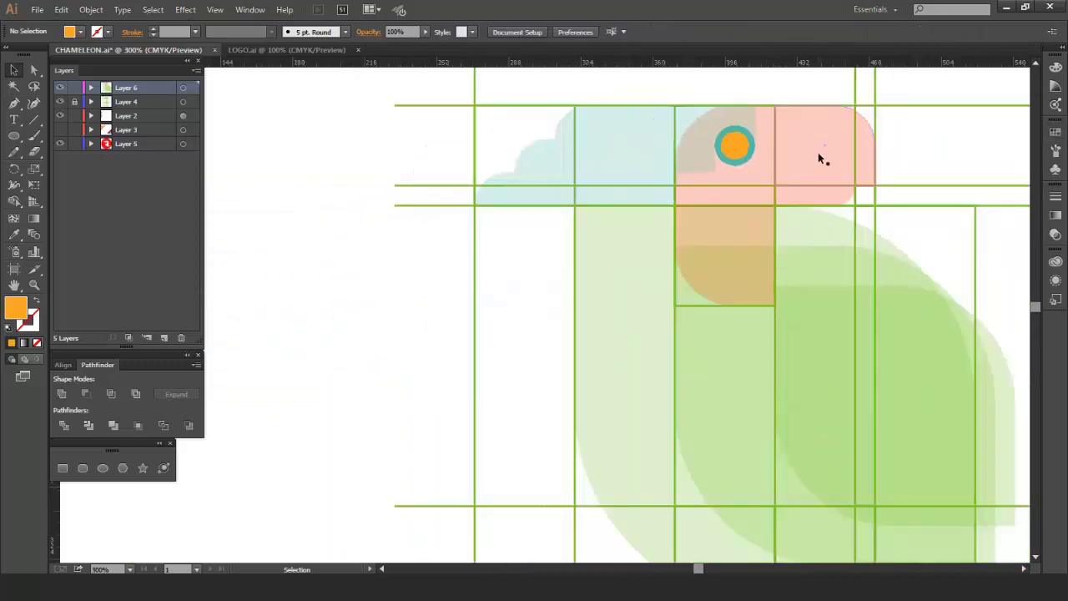
{"action": "scroll", "coordinate": [818, 152], "scroll_direction": "down", "scroll_amount": 2}
{"action": "scroll", "coordinate": [746, 482], "scroll_direction": "right", "scroll_amount": 3}
{"action": "scroll", "coordinate": [746, 479], "scroll_direction": "up", "scroll_amount": 4}
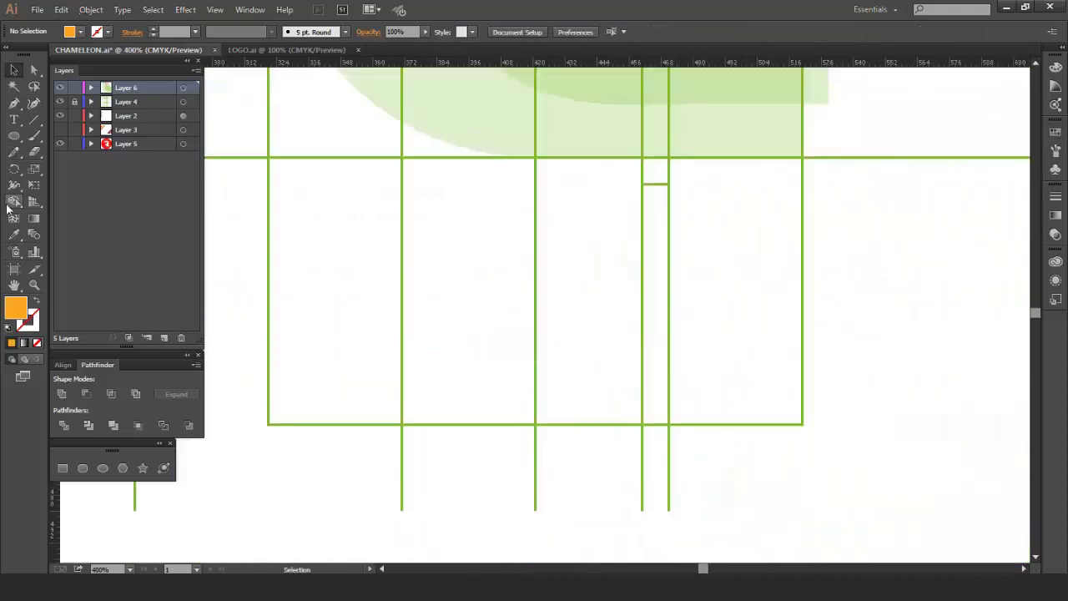
{"action": "left_click", "coordinate": [13, 138]}
{"action": "left_click_drag", "start_coordinate": [643, 158], "coordinate": [803, 425]}
Step: Split the orange rectangle into three 20 pt columns with a 0 pt gutter and set their opacity to 26%
{"action": "left_click", "coordinate": [13, 70]}
{"action": "left_click", "coordinate": [91, 9]}
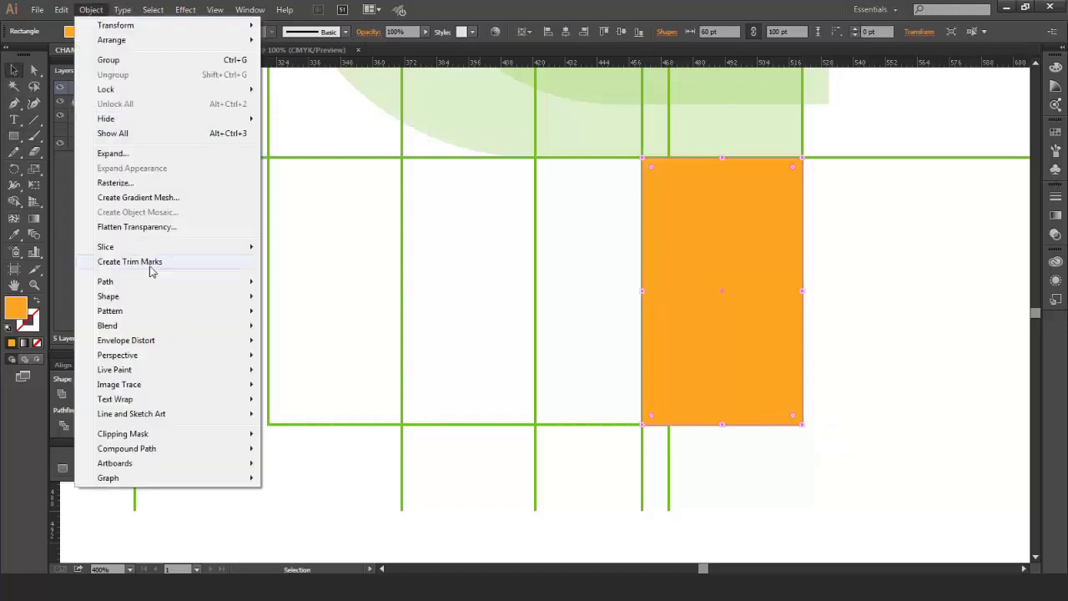
{"action": "mouse_move", "coordinate": [150, 278]}
{"action": "left_click", "coordinate": [338, 411]}
{"action": "left_click", "coordinate": [988, 213]}
{"action": "left_click", "coordinate": [988, 213]}
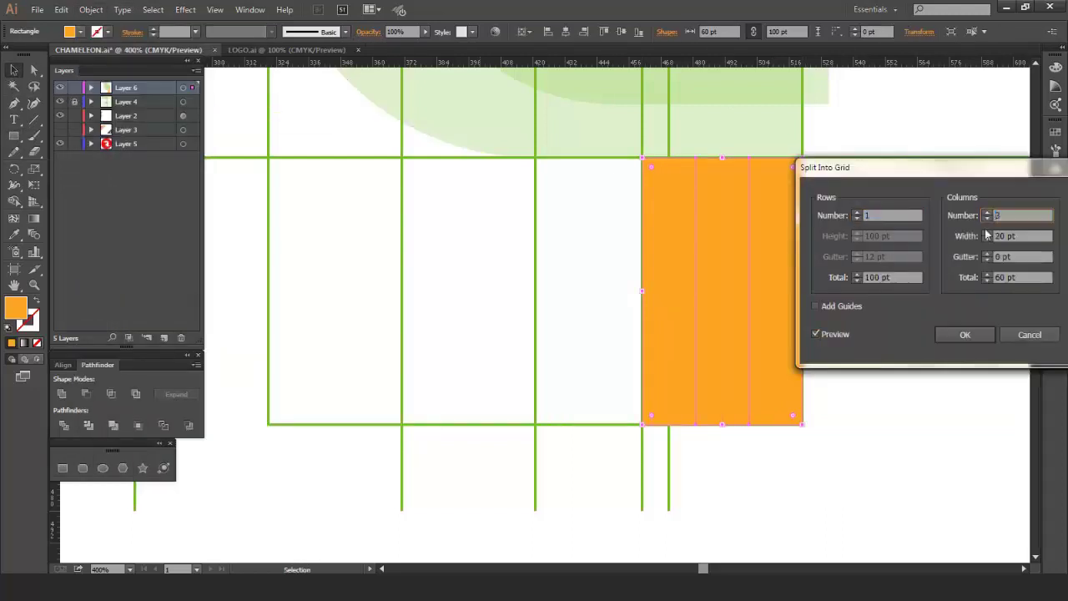
{"action": "left_click", "coordinate": [965, 334]}
{"action": "left_click", "coordinate": [383, 48]}
{"action": "left_click", "coordinate": [33, 71]}
{"action": "left_click", "coordinate": [830, 422]}
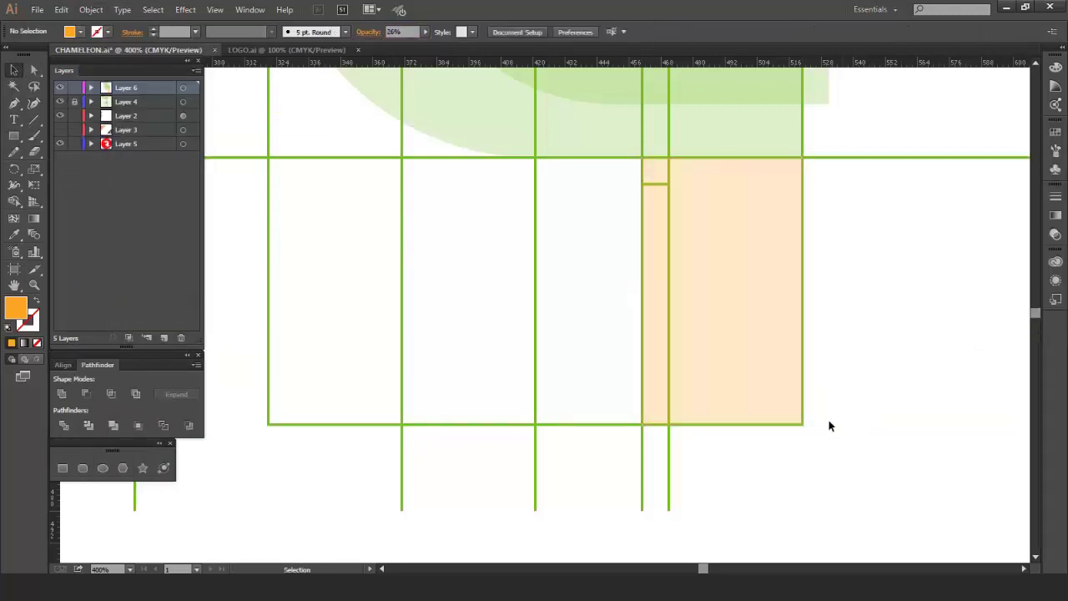
Step: Round the lower right corner of the right orange column to 20 pt
{"action": "left_click", "coordinate": [33, 71]}
{"action": "left_click", "coordinate": [802, 425]}
{"action": "left_click", "coordinate": [355, 33]}
{"action": "type", "text": "20"}
{"action": "key", "text": "Return"}
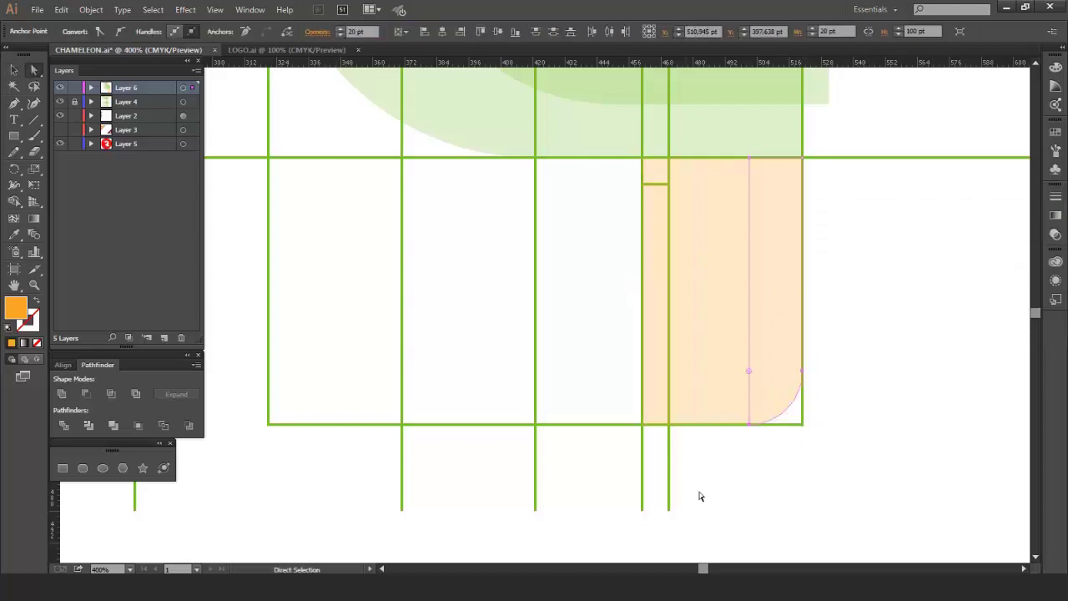
{"action": "left_click", "coordinate": [701, 496]}
Step: Round the lower right corner of the middle orange column to match the right column
{"action": "left_click", "coordinate": [749, 426]}
{"action": "left_click", "coordinate": [768, 459]}
{"action": "left_click", "coordinate": [749, 425]}
{"action": "left_click", "coordinate": [744, 423]}
{"action": "left_click", "coordinate": [747, 425]}
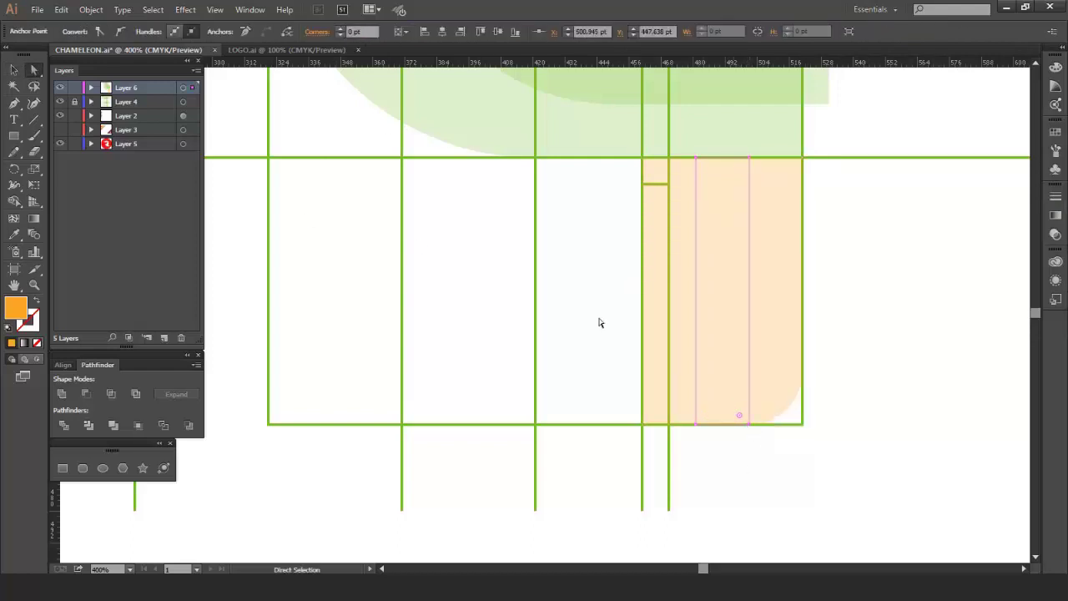
{"action": "left_click", "coordinate": [338, 30], "text": "shift"}
{"action": "left_click", "coordinate": [338, 31], "text": "shift"}
Step: Round the lower right corner of the left orange column like the other two columns
{"action": "left_click", "coordinate": [690, 417]}
{"action": "left_click", "coordinate": [693, 424]}
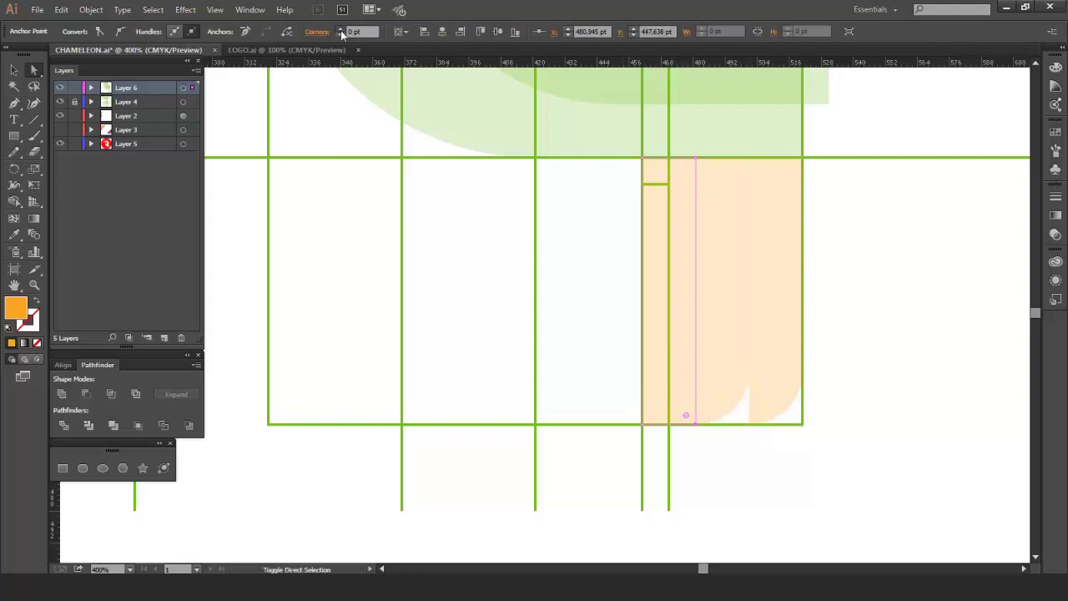
{"action": "left_click", "coordinate": [341, 31], "text": "shift"}
{"action": "left_click", "coordinate": [340, 31], "text": "shift"}
Step: Move the middle orange column up 10 pt and the left orange column up 20 pt to stagger them
{"action": "left_click", "coordinate": [13, 70]}
{"action": "left_click", "coordinate": [576, 308]}
{"action": "left_click", "coordinate": [732, 362]}
{"action": "key", "text": "shift+Up"}
{"action": "left_click", "coordinate": [652, 304]}
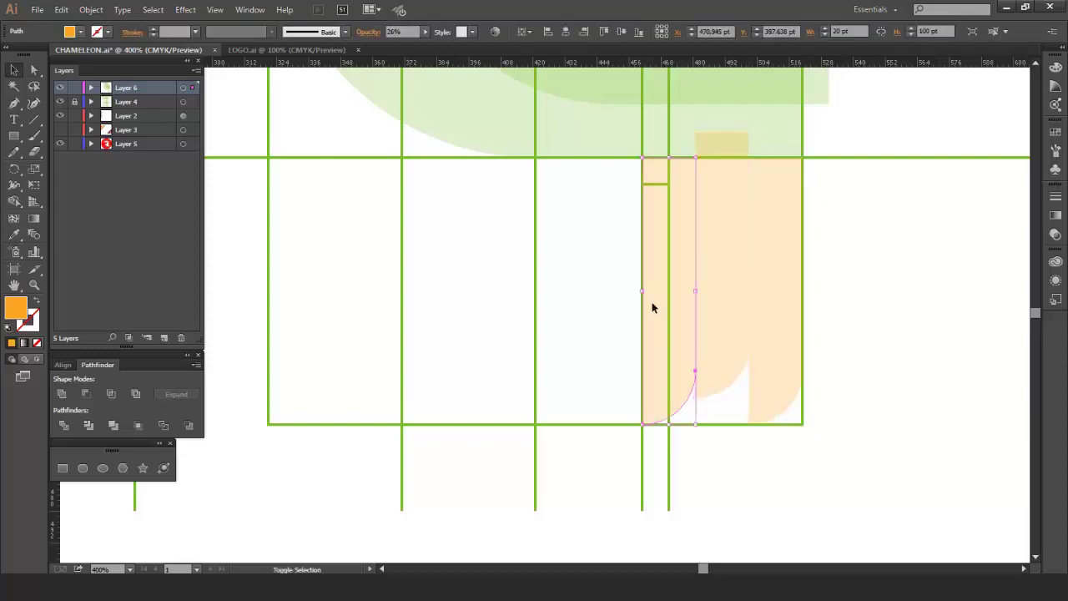
{"action": "key", "text": "shift+Up"}
{"action": "key", "text": "shift+Up"}
{"action": "left_click", "coordinate": [876, 342]}
Step: Hide the Layer 4 guide grid and select all the bird shapes
{"action": "scroll", "coordinate": [883, 343], "scroll_direction": "down", "scroll_amount": 2}
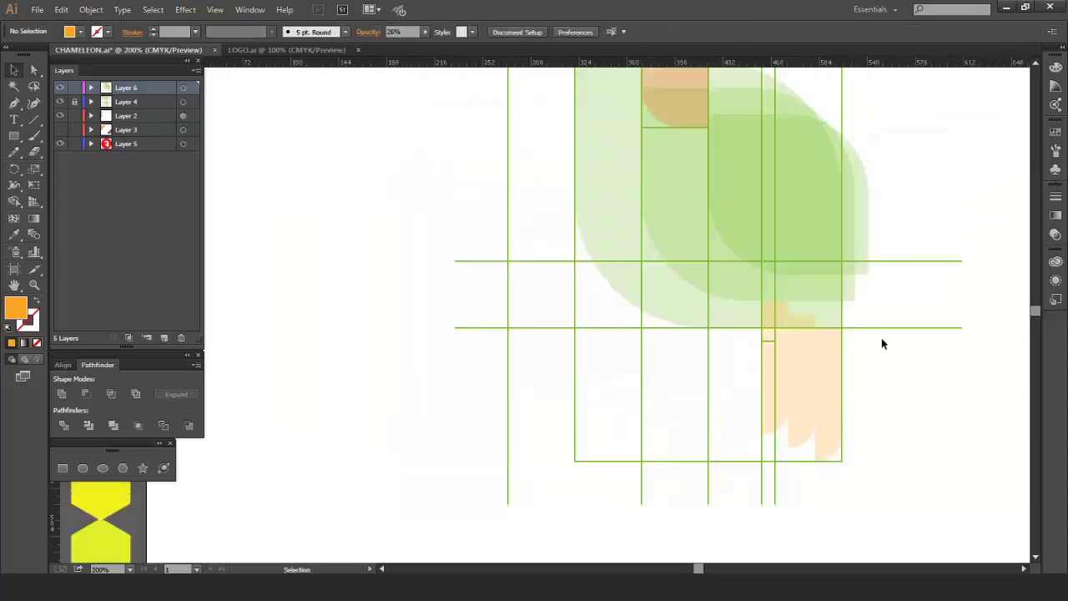
{"action": "scroll", "coordinate": [883, 343], "scroll_direction": "down", "scroll_amount": 1}
{"action": "scroll", "coordinate": [883, 343], "scroll_direction": "up", "scroll_amount": 4}
{"action": "scroll", "coordinate": [883, 343], "scroll_direction": "down", "scroll_amount": 1}
{"action": "scroll", "coordinate": [883, 345], "scroll_direction": "right", "scroll_amount": 7}
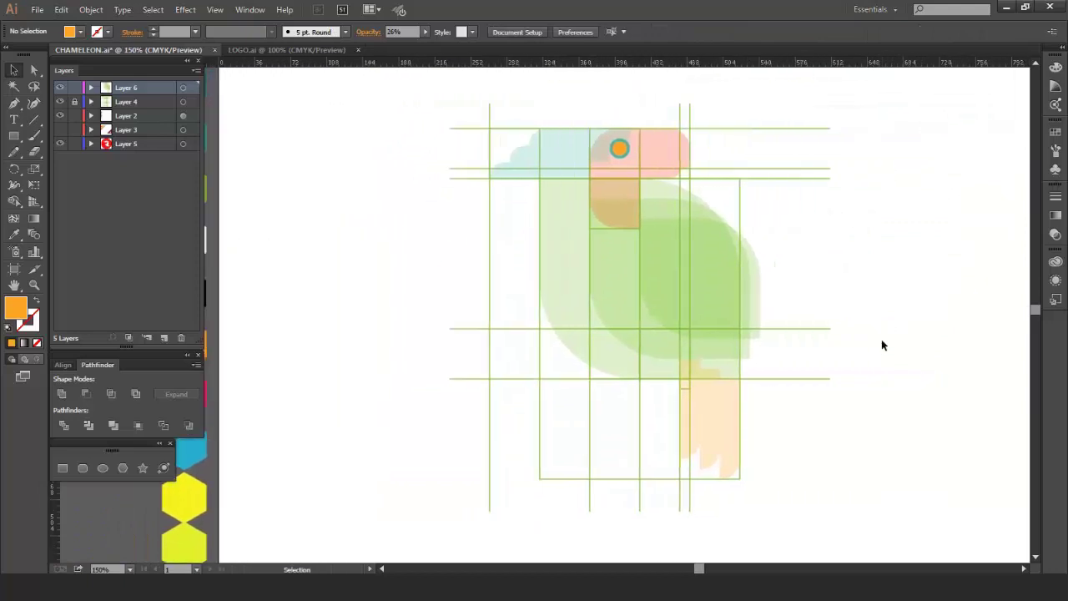
{"action": "scroll", "coordinate": [881, 343], "scroll_direction": "down", "scroll_amount": 1}
{"action": "left_click", "coordinate": [60, 102]}
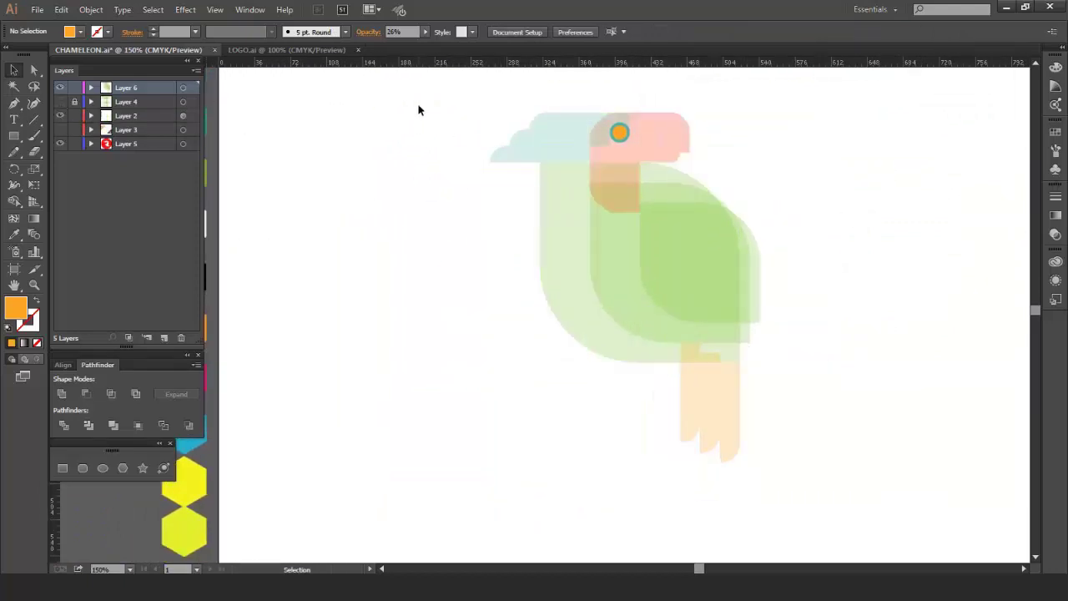
{"action": "left_click_drag", "start_coordinate": [417, 103], "coordinate": [820, 487]}
Step: Merge the outer body band with its column overlaps into one blue shape using Shape Builder
{"action": "key", "text": "shift+m"}
{"action": "scroll", "coordinate": [750, 361], "scroll_direction": "up", "scroll_amount": 1}
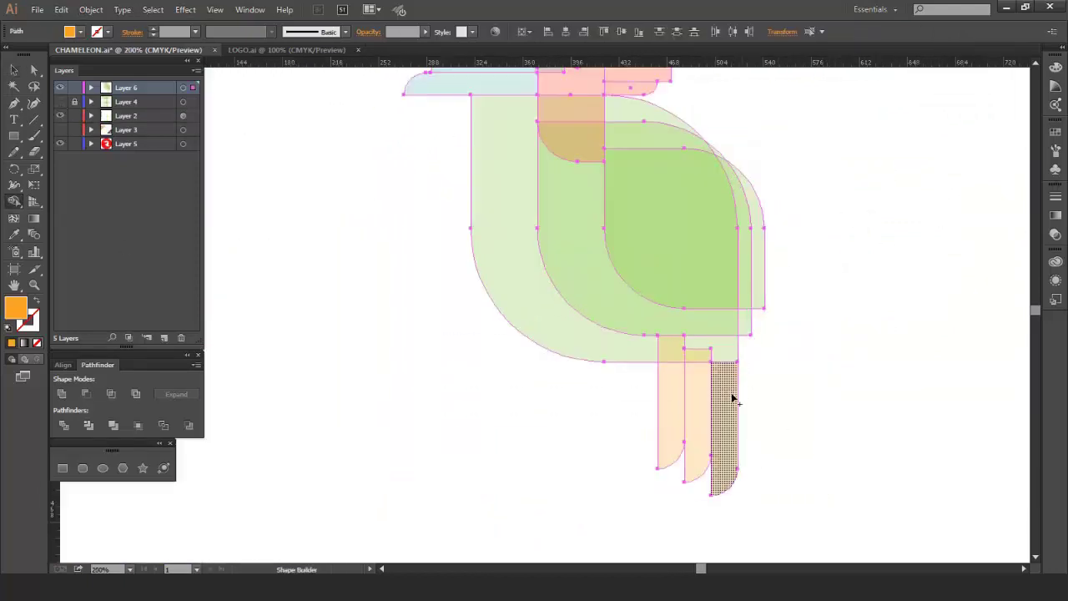
{"action": "left_click", "coordinate": [1055, 134]}
{"action": "left_click", "coordinate": [974, 169]}
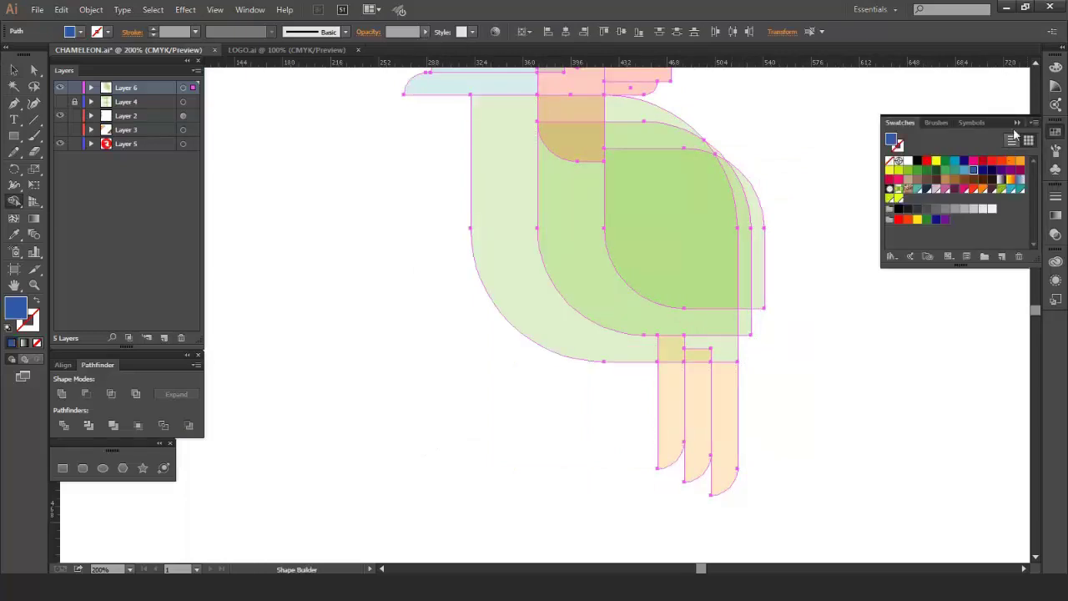
{"action": "left_click", "coordinate": [1017, 124]}
{"action": "left_click_drag", "start_coordinate": [721, 357], "coordinate": [639, 352]}
Step: Fill the middle body band with orange and merge the head and neck pieces into one brown shape
{"action": "left_click", "coordinate": [1056, 132]}
{"action": "left_click", "coordinate": [1015, 160]}
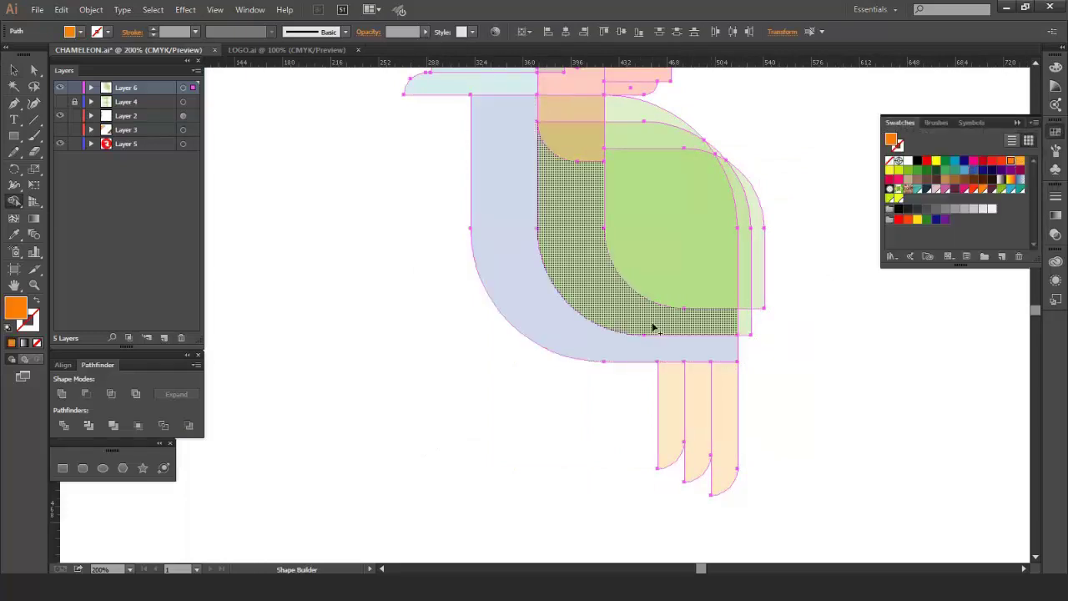
{"action": "left_click", "coordinate": [651, 327]}
{"action": "left_click", "coordinate": [926, 180]}
{"action": "scroll", "coordinate": [574, 136], "scroll_direction": "up", "scroll_amount": 2}
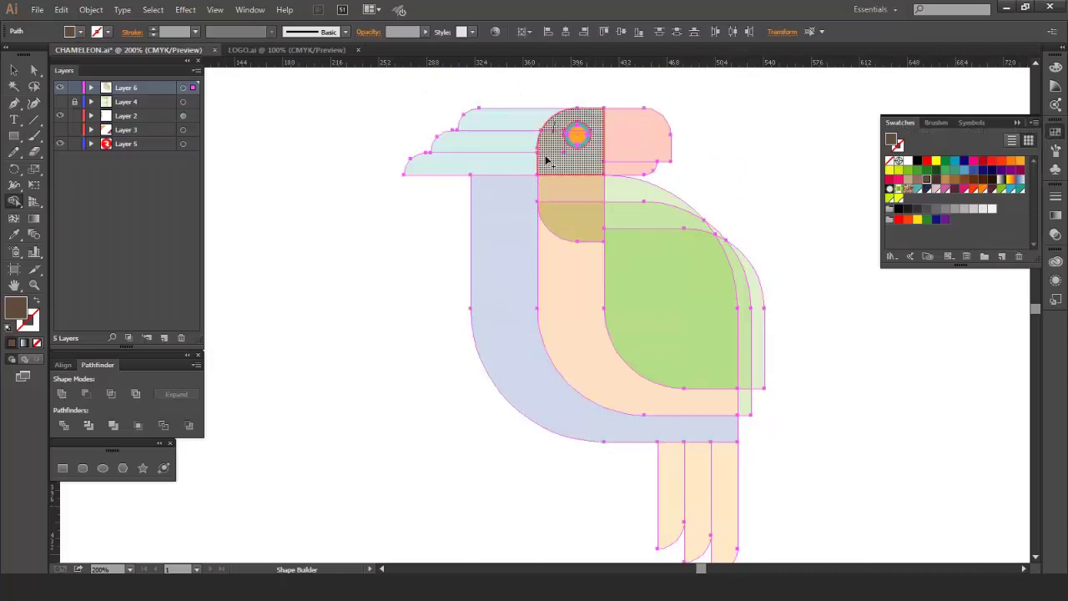
{"action": "left_click_drag", "start_coordinate": [545, 160], "coordinate": [556, 215]}
Step: Fill the pupil with magenta, the eye ring with black, the upper beak with pink and the lower beak with green
{"action": "left_click", "coordinate": [964, 189]}
{"action": "scroll", "coordinate": [601, 109], "scroll_direction": "up", "scroll_amount": 3}
{"action": "left_click_drag", "start_coordinate": [531, 174], "coordinate": [535, 201]}
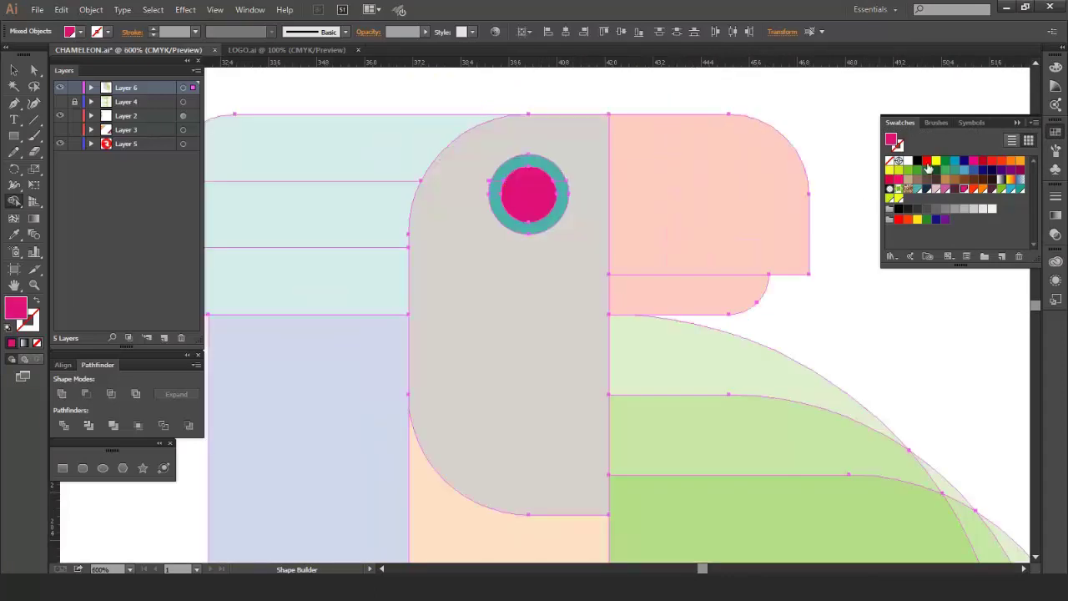
{"action": "left_click", "coordinate": [561, 185]}
{"action": "left_click", "coordinate": [754, 205]}
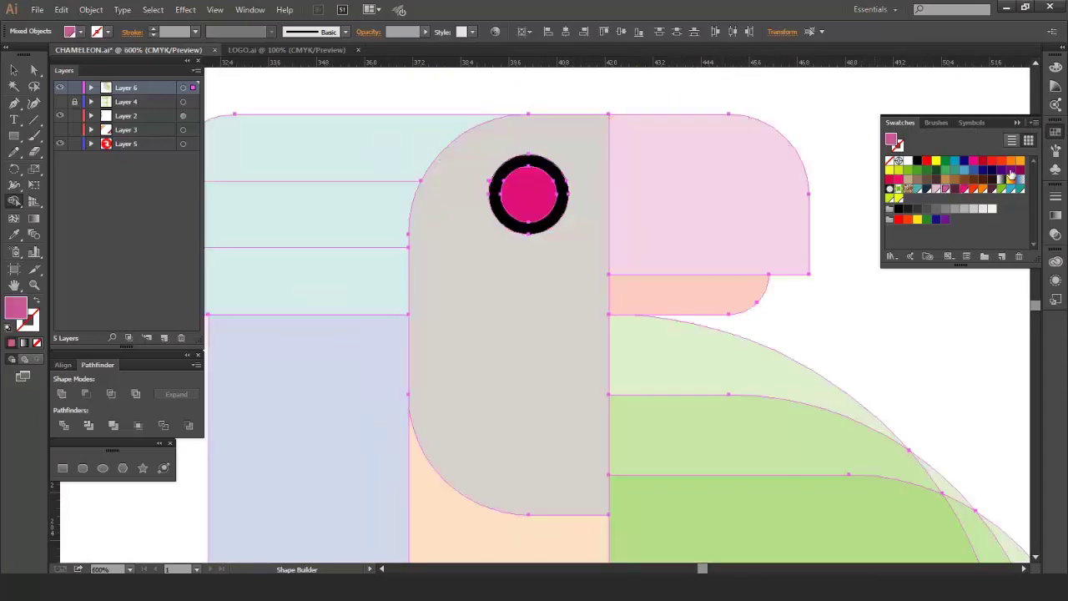
{"action": "left_click", "coordinate": [916, 171]}
{"action": "left_click", "coordinate": [734, 291]}
Step: Fill the three crest strips from top to bottom with grey, dark grey and navy
{"action": "left_click", "coordinate": [944, 210]}
{"action": "left_click", "coordinate": [401, 152]}
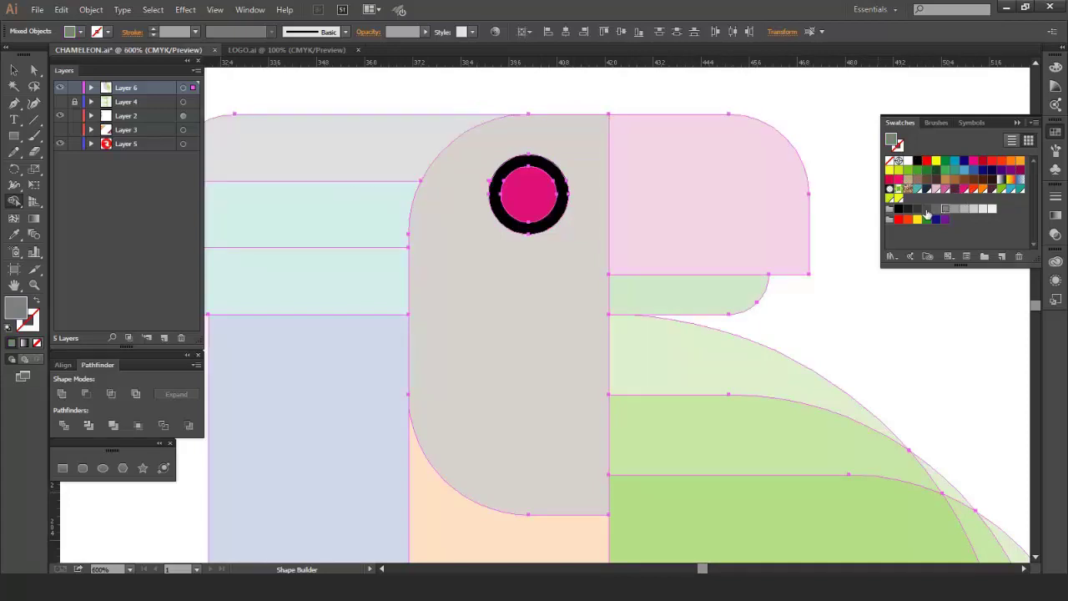
{"action": "left_click", "coordinate": [926, 210]}
{"action": "left_click", "coordinate": [375, 214]}
{"action": "left_click", "coordinate": [974, 208]}
{"action": "left_click", "coordinate": [984, 171]}
{"action": "left_click", "coordinate": [379, 282]}
Step: Merge the wing pieces into one navy shape and remove the excess regions beyond its right edge
{"action": "scroll", "coordinate": [568, 281], "scroll_direction": "down", "scroll_amount": 4}
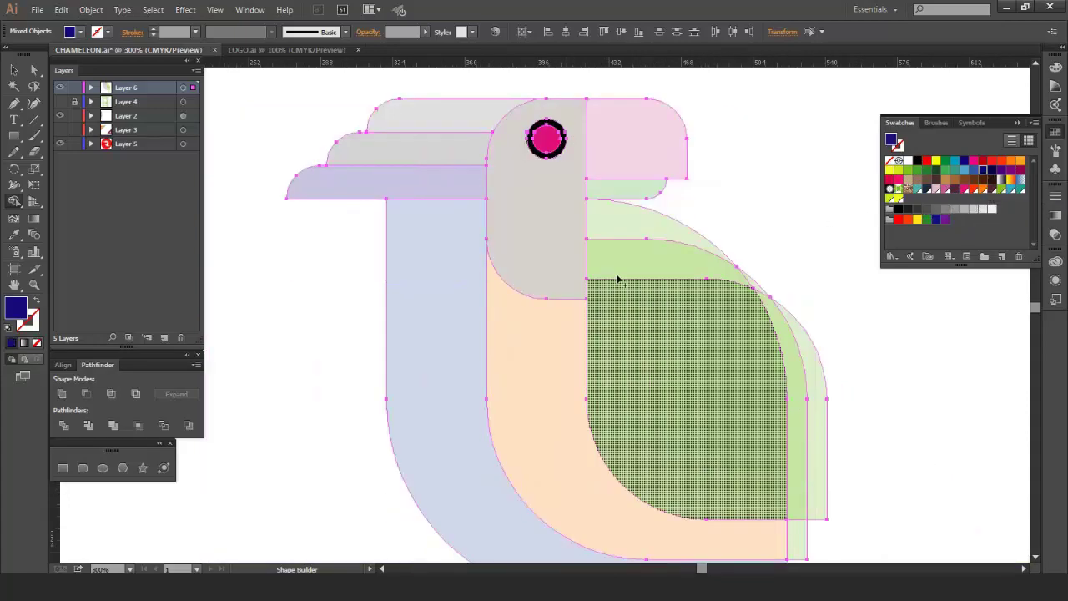
{"action": "left_click_drag", "start_coordinate": [633, 227], "coordinate": [670, 310]}
{"action": "scroll", "coordinate": [807, 393], "scroll_direction": "down", "scroll_amount": 3}
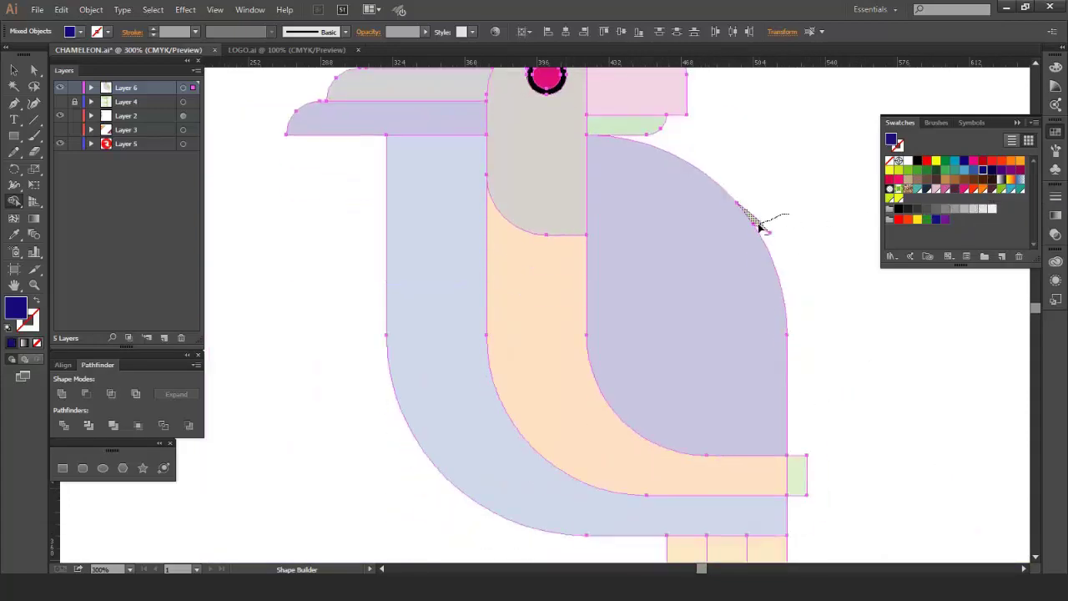
{"action": "left_click", "coordinate": [802, 421], "text": "alt"}
Step: Fill the right leg column with navy, the middle one with light blue and the left one with dark green
{"action": "scroll", "coordinate": [803, 419], "scroll_direction": "down", "scroll_amount": 2}
{"action": "left_click", "coordinate": [766, 457]}
{"action": "left_click", "coordinate": [964, 171]}
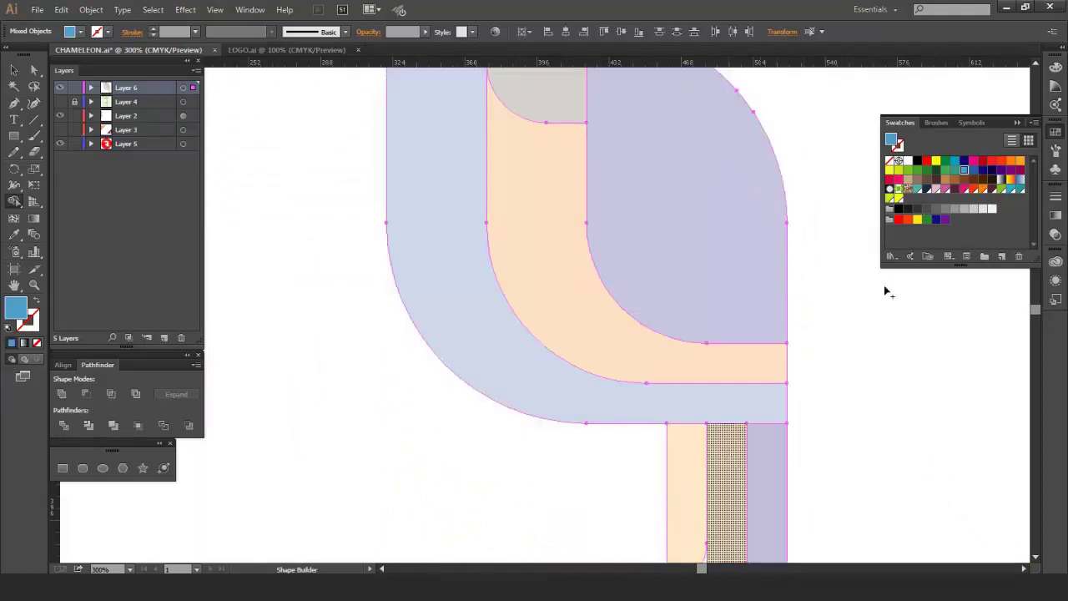
{"action": "left_click", "coordinate": [727, 458]}
{"action": "left_click", "coordinate": [935, 171]}
{"action": "left_click", "coordinate": [695, 459]}
{"action": "scroll", "coordinate": [696, 458], "scroll_direction": "down", "scroll_amount": 2}
{"action": "scroll", "coordinate": [696, 458], "scroll_direction": "up", "scroll_amount": 2}
{"action": "left_click", "coordinate": [15, 70]}
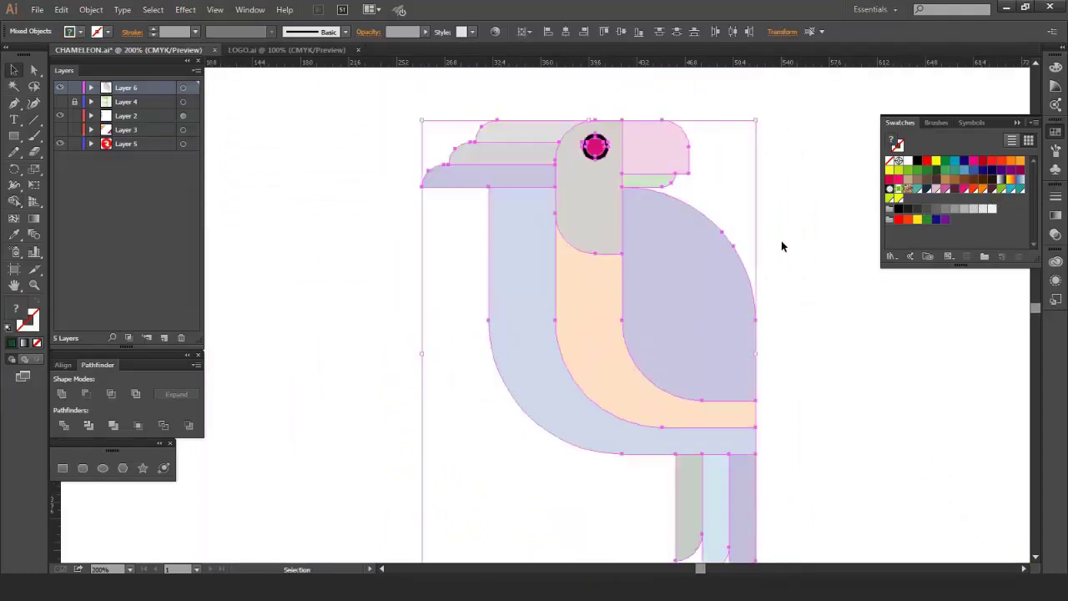
{"action": "left_click", "coordinate": [782, 245]}
Step: Delete the three narrow leg columns below the body
{"action": "scroll", "coordinate": [782, 245], "scroll_direction": "down", "scroll_amount": 2}
{"action": "scroll", "coordinate": [814, 391], "scroll_direction": "up", "scroll_amount": 1}
{"action": "scroll", "coordinate": [815, 391], "scroll_direction": "down", "scroll_amount": 1}
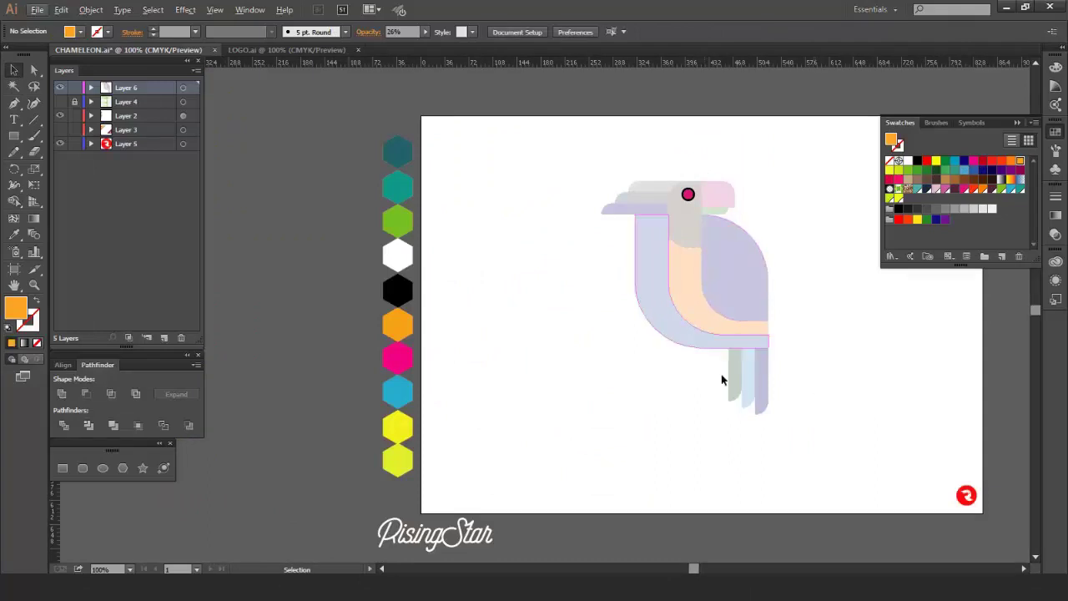
{"action": "key", "text": "ctrl+plus"}
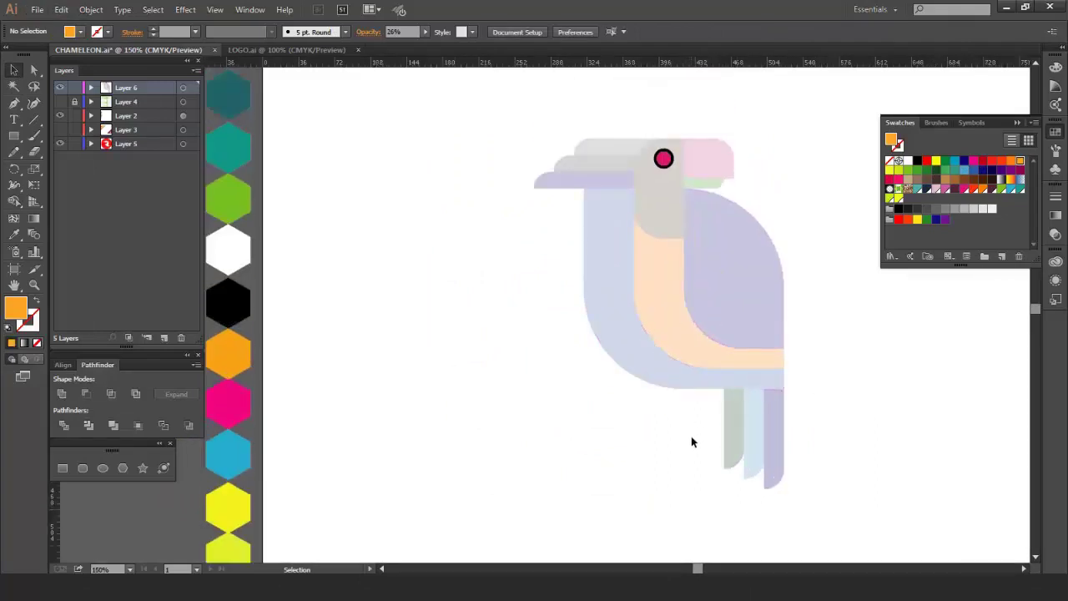
{"action": "mouse_move", "coordinate": [684, 437]}
{"action": "left_mouse_down"}
{"action": "mouse_move", "coordinate": [792, 488]}
{"action": "mouse_move", "coordinate": [836, 491]}
{"action": "left_mouse_up"}
{"action": "key", "text": "Delete"}
Step: Show the Layer 4 guides, draw a 100 × 100 pt orange square below the body and split it into three columns
{"action": "left_click", "coordinate": [59, 101]}
{"action": "scroll", "coordinate": [731, 469], "scroll_direction": "up", "scroll_amount": 2}
{"action": "key", "text": "v"}
{"action": "left_click", "coordinate": [91, 9]}
{"action": "mouse_move", "coordinate": [105, 281]}
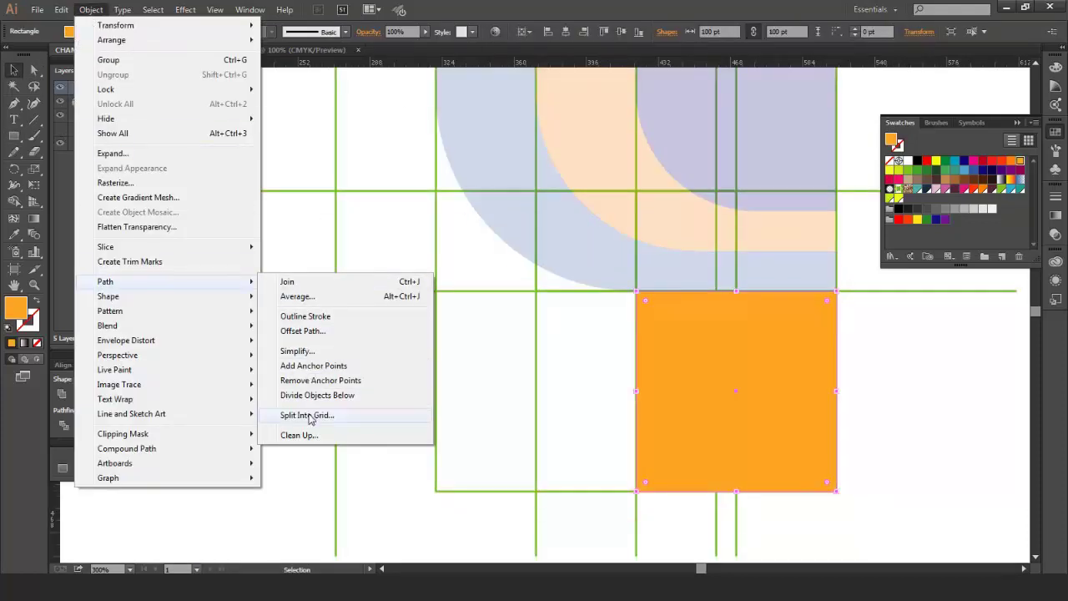
{"action": "left_click", "coordinate": [307, 414]}
{"action": "left_click", "coordinate": [966, 335]}
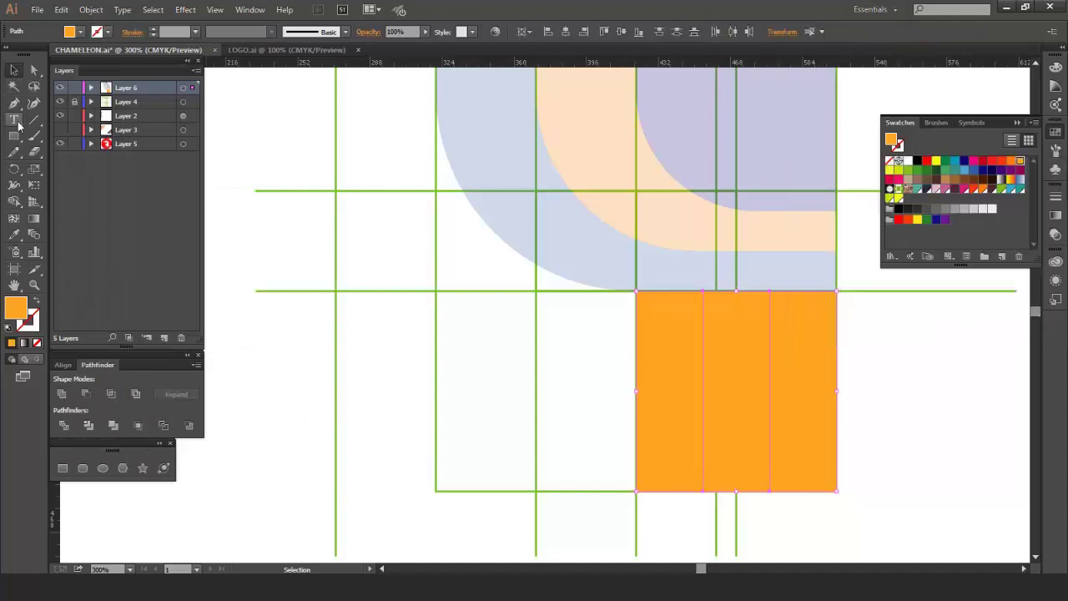
Step: Copy the translucent orange of the middle body band to the new columns and round the right column's lower right corner
{"action": "left_click", "coordinate": [14, 234]}
{"action": "left_click", "coordinate": [644, 235]}
{"action": "left_click", "coordinate": [34, 72]}
{"action": "left_click", "coordinate": [876, 450]}
{"action": "left_click", "coordinate": [836, 491]}
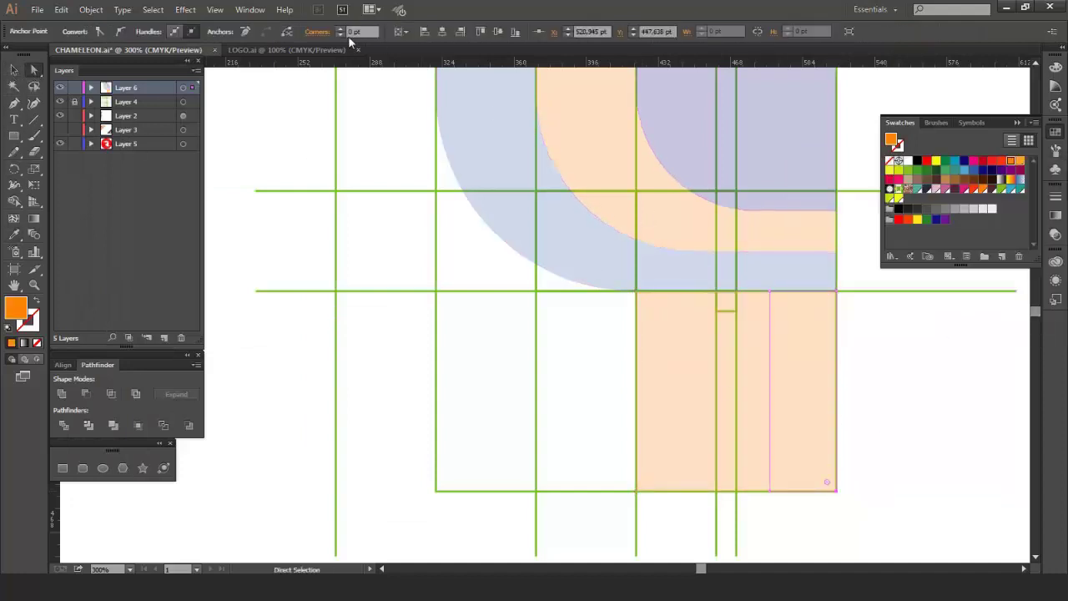
{"action": "left_click", "coordinate": [339, 30]}
Step: Round the lower right corners of the middle and left columns to 20 pt
{"action": "left_click", "coordinate": [751, 402]}
{"action": "left_click", "coordinate": [770, 492]}
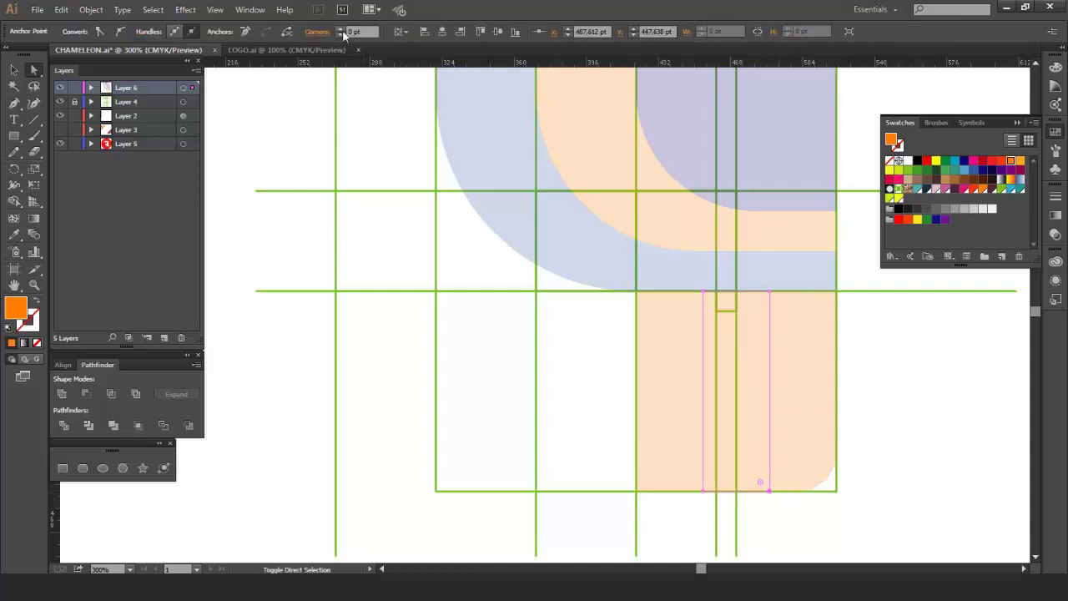
{"action": "left_click", "coordinate": [340, 30], "text": "shift"}
{"action": "left_click", "coordinate": [339, 30], "text": "shift"}
{"action": "left_click", "coordinate": [669, 393]}
{"action": "left_click", "coordinate": [703, 491]}
{"action": "left_click", "coordinate": [339, 30], "text": "shift"}
{"action": "left_click", "coordinate": [340, 30], "text": "shift"}
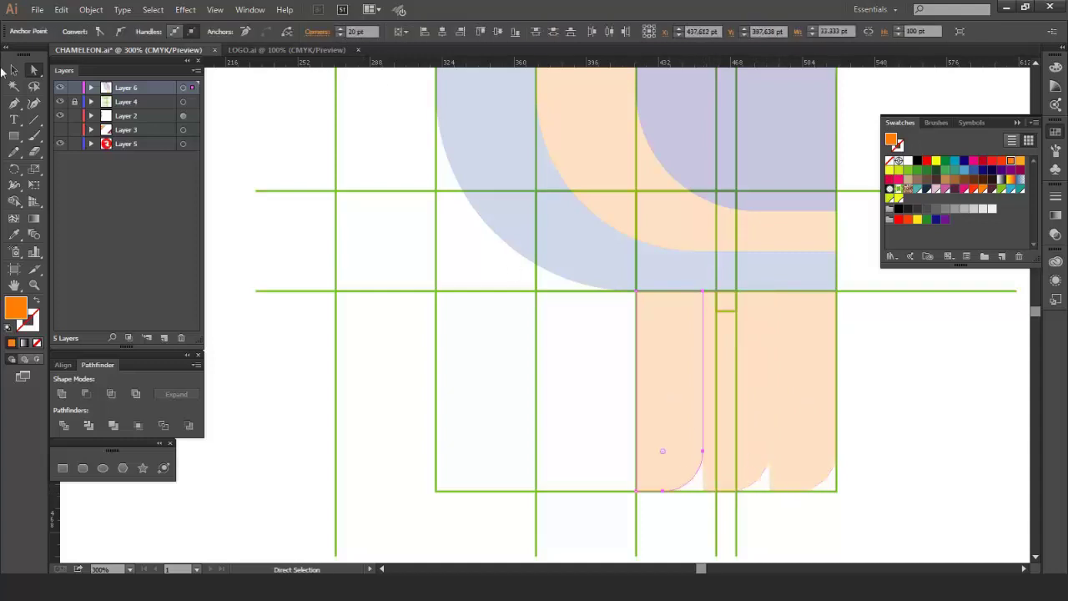
Step: Move the middle leg column up 10 pt and the left leg column up 20 pt
{"action": "left_click", "coordinate": [14, 71]}
{"action": "left_click", "coordinate": [755, 379]}
{"action": "left_click_drag", "start_coordinate": [756, 382], "coordinate": [670, 371]}
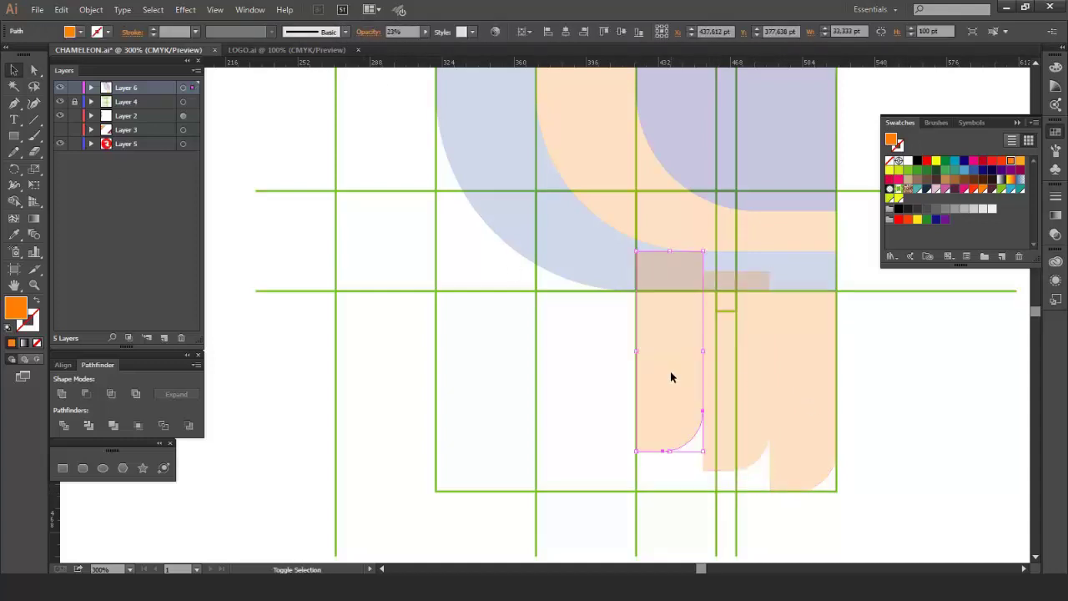
{"action": "left_click", "coordinate": [899, 394]}
Step: Hide the Layer 4 guides again and select all the artwork
{"action": "scroll", "coordinate": [899, 394], "scroll_direction": "down", "scroll_amount": 2}
{"action": "left_click", "coordinate": [60, 102]}
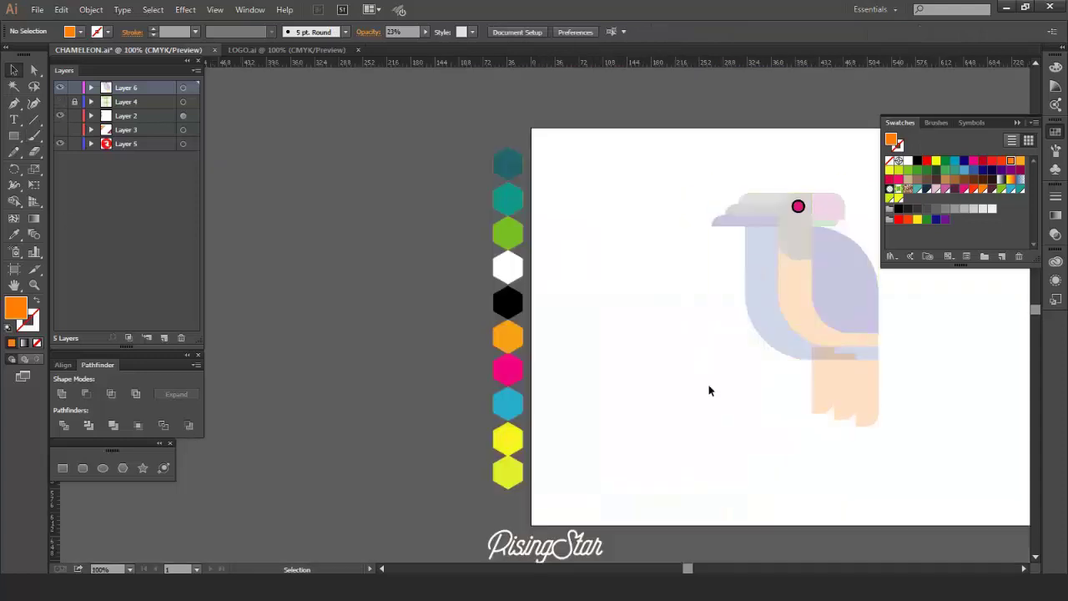
{"action": "scroll", "coordinate": [848, 364], "scroll_direction": "right", "scroll_amount": 1}
{"action": "key", "text": "ctrl+a"}
Step: Merge the leg overlaps into the outer body band with Shape Builder and fill the band with dark maroon
{"action": "key", "text": "shift+m"}
{"action": "key", "text": "ctrl+plus"}
{"action": "key", "text": "ctrl+plus"}
{"action": "key", "text": "ctrl+plus"}
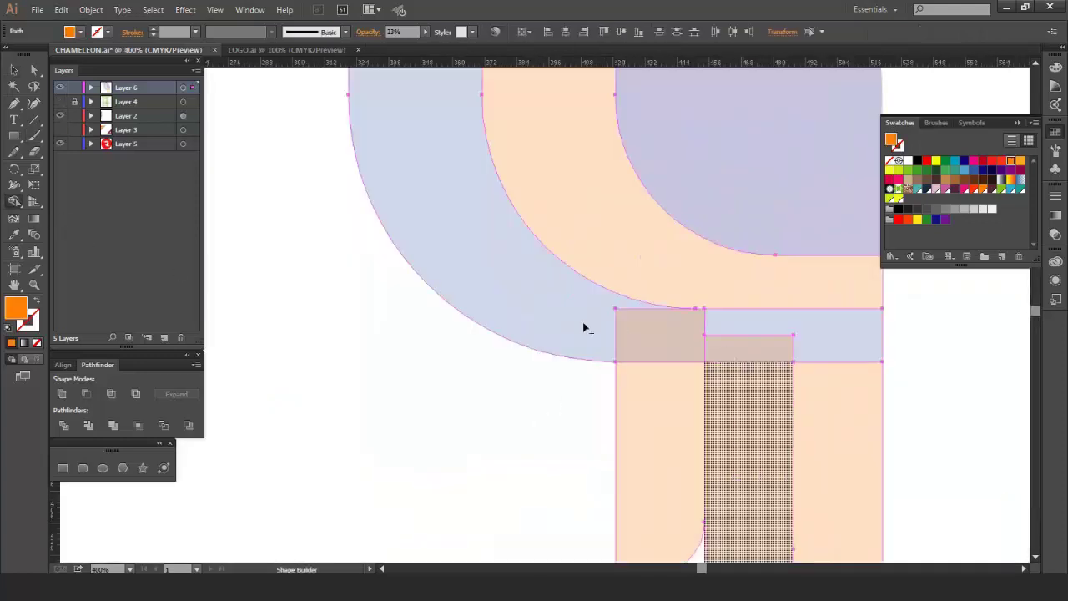
{"action": "left_click_drag", "start_coordinate": [584, 326], "coordinate": [792, 348]}
{"action": "left_click", "coordinate": [959, 193]}
{"action": "left_click", "coordinate": [810, 332]}
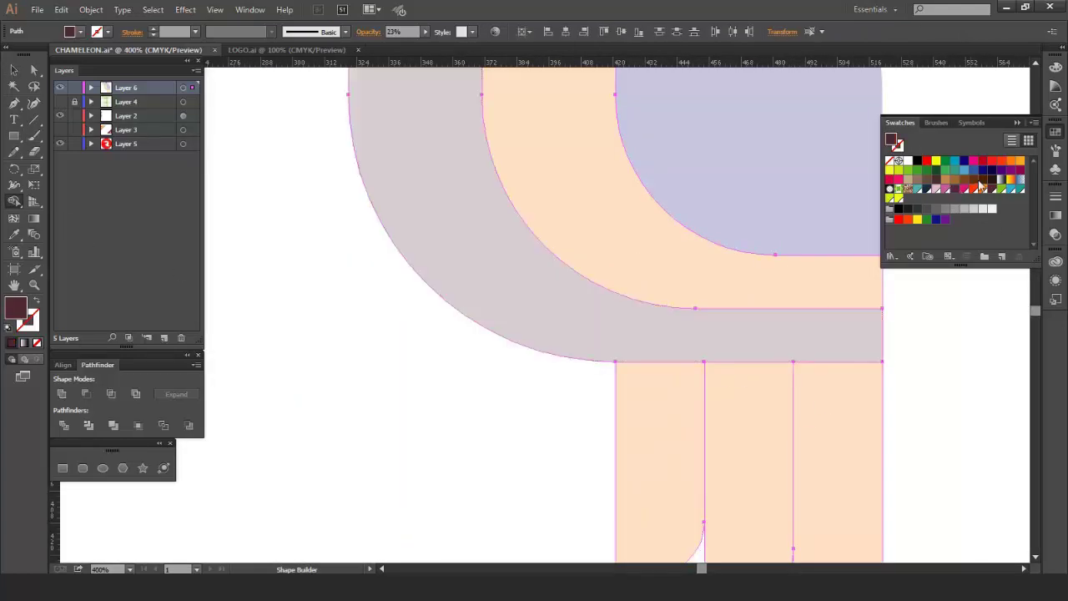
Step: Fill the leg columns with the same dark maroon as the outer body band and deselect the artwork
{"action": "left_click", "coordinate": [769, 424]}
{"action": "left_click", "coordinate": [677, 405]}
{"action": "scroll", "coordinate": [708, 371], "scroll_direction": "down", "scroll_amount": 3}
{"action": "key", "text": "v"}
{"action": "left_click", "coordinate": [839, 309]}
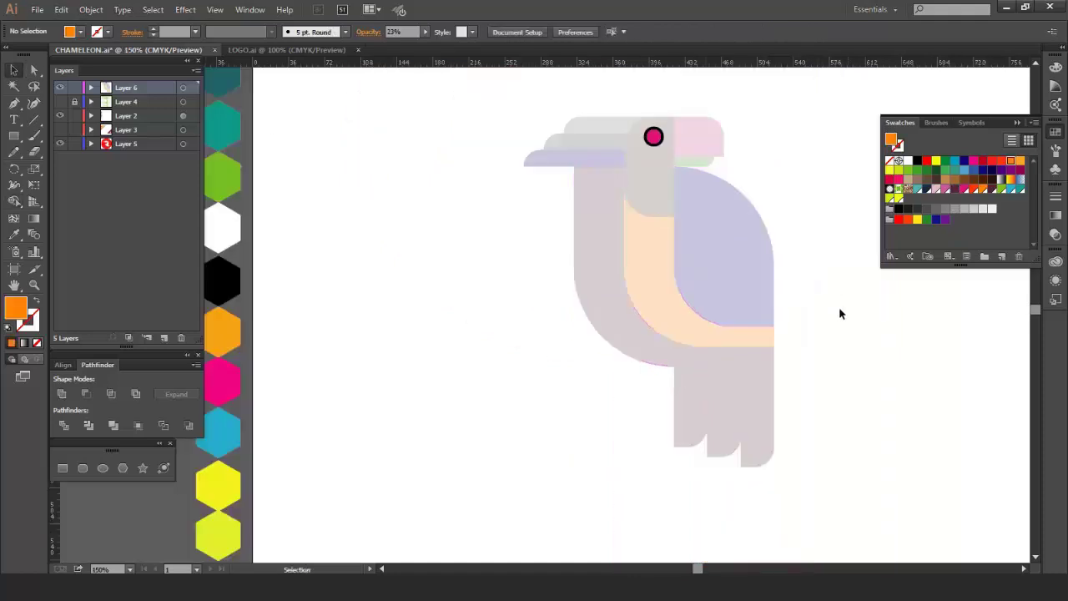
Step: Set the opacity of all the bird shapes to 100%
{"action": "scroll", "coordinate": [831, 312], "scroll_direction": "up", "scroll_amount": 1}
{"action": "scroll", "coordinate": [825, 314], "scroll_direction": "down", "scroll_amount": 1}
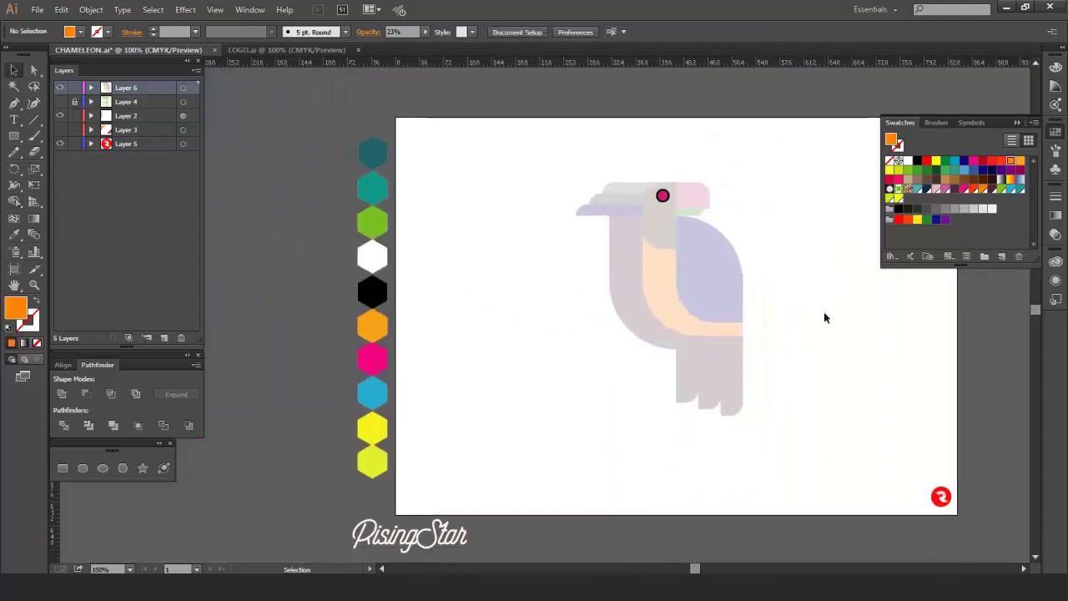
{"action": "left_click_drag", "start_coordinate": [543, 155], "coordinate": [823, 467]}
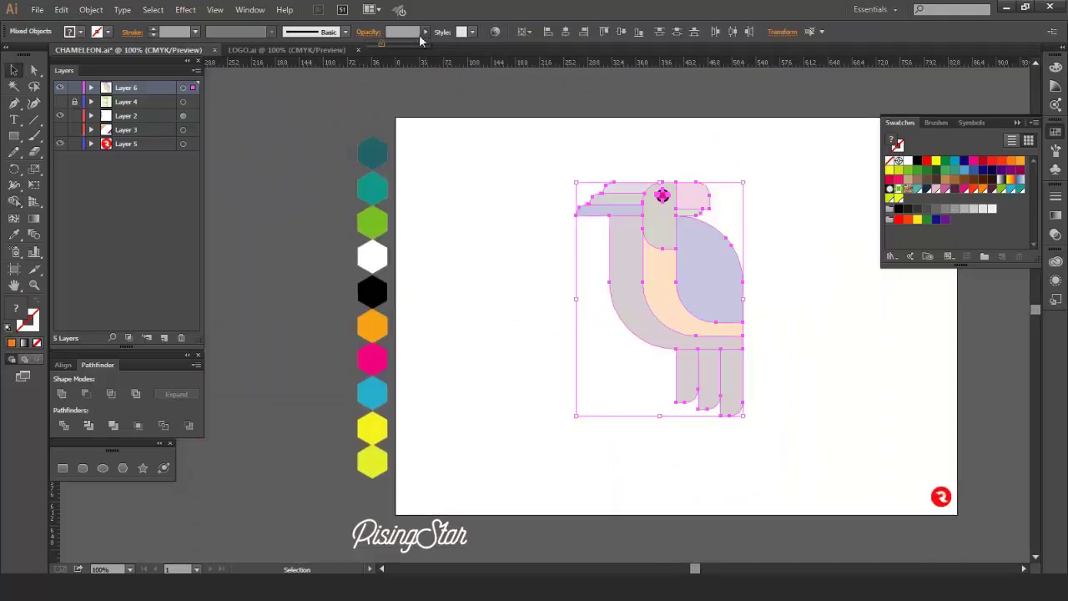
{"action": "left_click", "coordinate": [757, 222]}
Step: Recolour the upper beak orange and the lower beak yellow by sampling the hexagon palette
{"action": "left_click", "coordinate": [694, 192]}
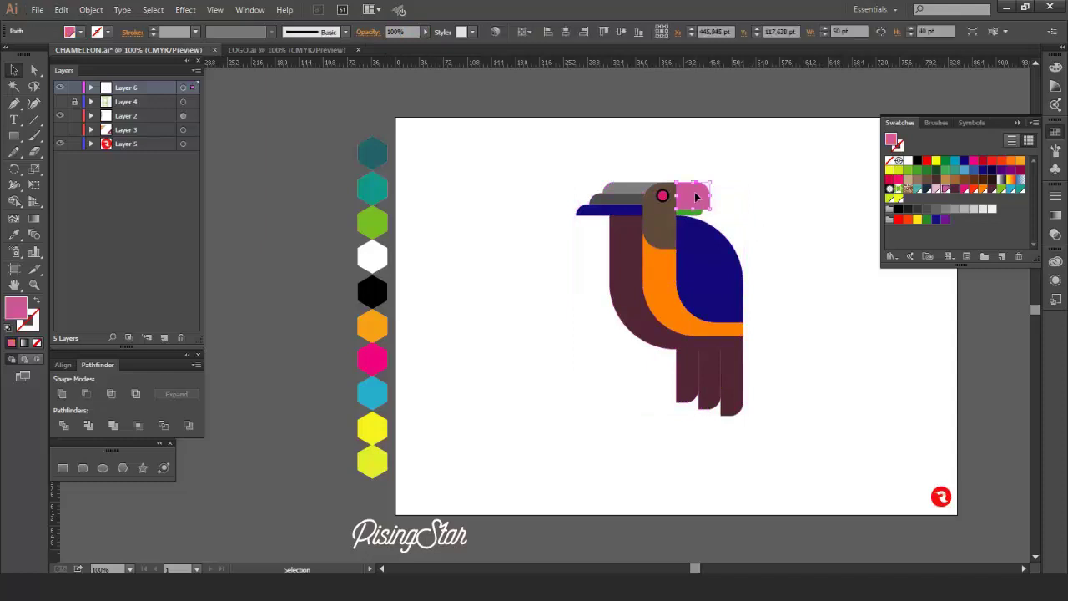
{"action": "key", "text": "i"}
{"action": "left_click", "coordinate": [377, 327]}
{"action": "left_click", "coordinate": [755, 228], "text": "ctrl"}
{"action": "left_click", "coordinate": [695, 213], "text": "ctrl"}
{"action": "left_click", "coordinate": [376, 429]}
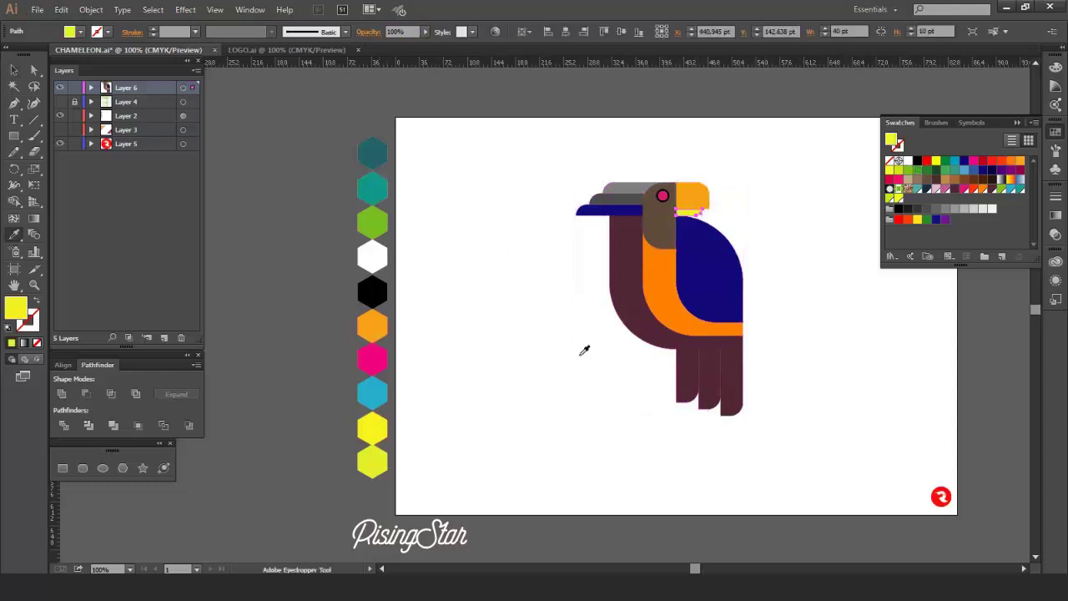
Step: Recolour the head white and the wing magenta by sampling the hexagon palette
{"action": "left_click", "coordinate": [763, 248], "text": "ctrl"}
{"action": "left_click", "coordinate": [658, 227], "text": "ctrl"}
{"action": "left_click", "coordinate": [373, 252]}
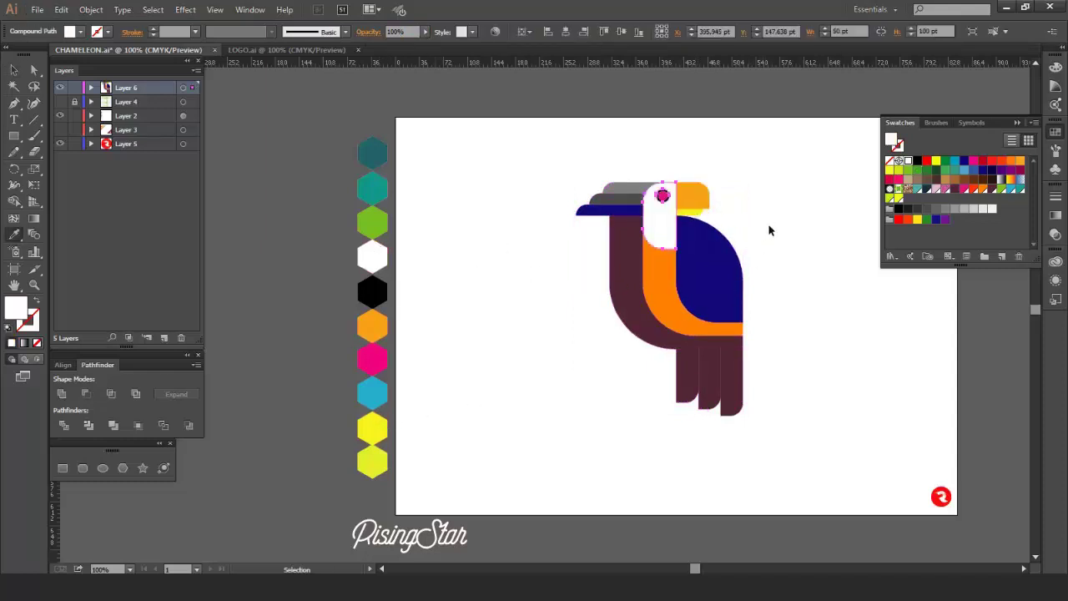
{"action": "left_click", "coordinate": [769, 230], "text": "ctrl"}
{"action": "left_click", "coordinate": [726, 271], "text": "ctrl"}
{"action": "left_click", "coordinate": [376, 359]}
Step: Recolour the middle body band cyan blue and the outer band lime yellow from the hexagon palette
{"action": "left_click", "coordinate": [659, 309], "text": "ctrl"}
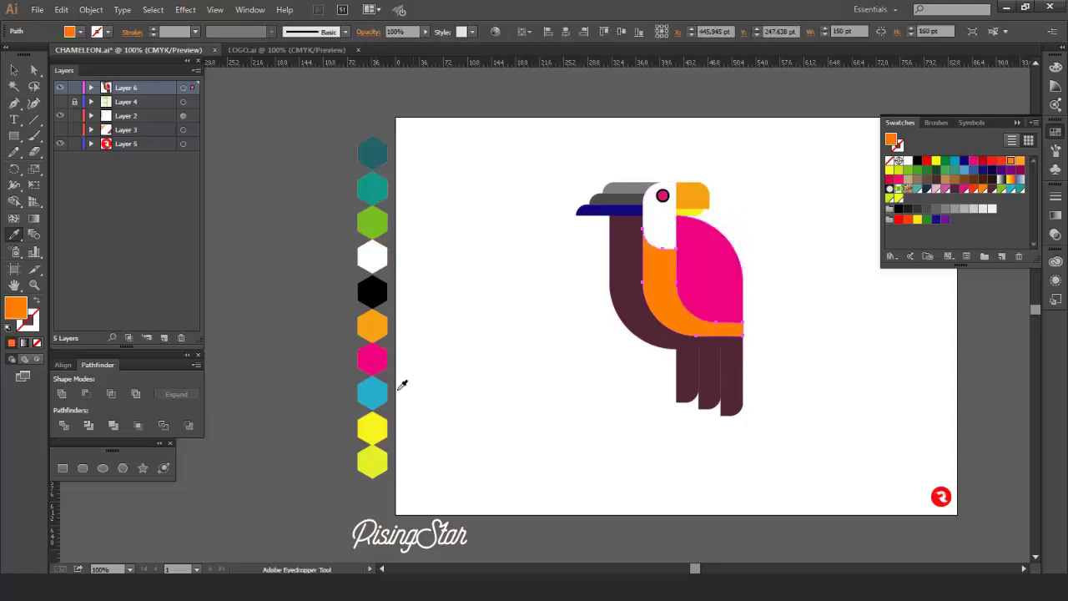
{"action": "left_click", "coordinate": [372, 392]}
{"action": "left_click", "coordinate": [659, 333], "text": "ctrl"}
{"action": "left_click", "coordinate": [375, 453]}
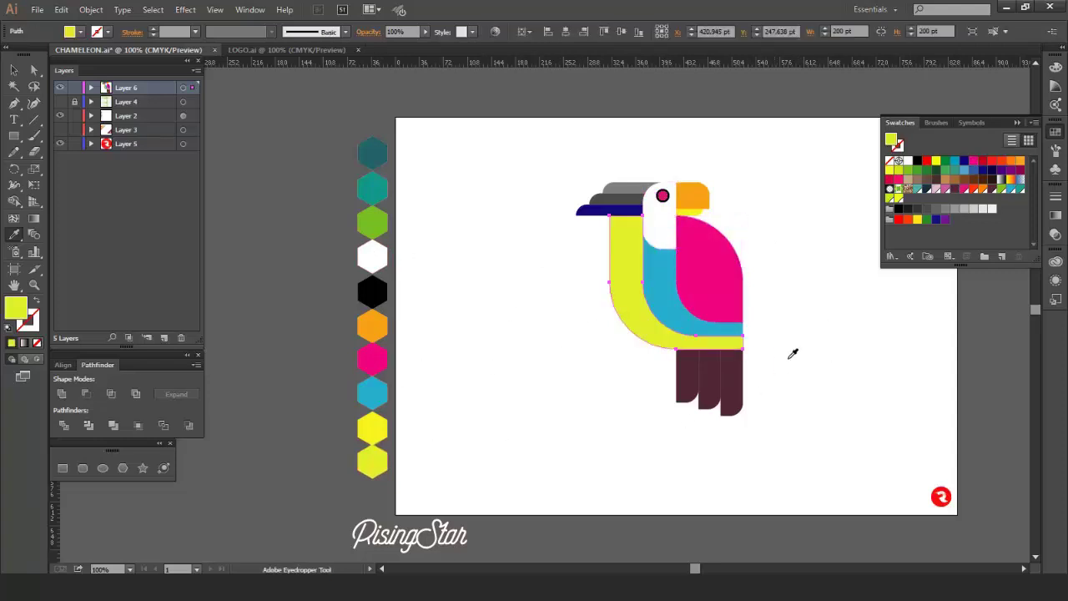
Step: Recolour the right leg column dark teal and the middle one teal green from the hexagon palette
{"action": "left_click", "coordinate": [794, 354], "text": "ctrl"}
{"action": "left_click", "coordinate": [728, 387], "text": "ctrl"}
{"action": "left_click", "coordinate": [374, 155]}
{"action": "left_click", "coordinate": [784, 405], "text": "ctrl"}
{"action": "left_click", "coordinate": [710, 386], "text": "ctrl"}
{"action": "left_click", "coordinate": [376, 198]}
{"action": "left_click", "coordinate": [649, 386], "text": "ctrl"}
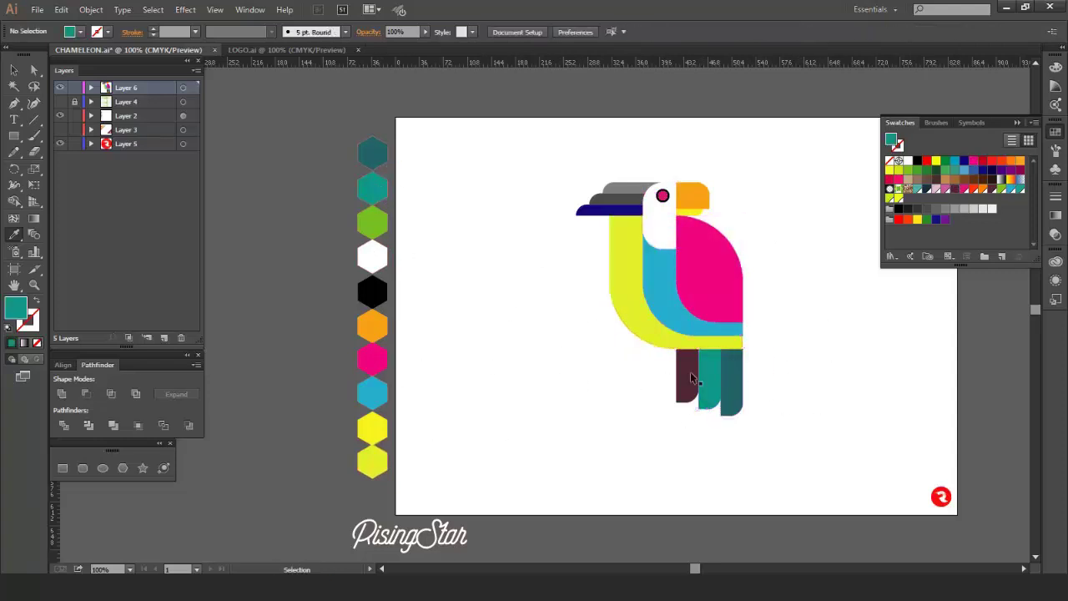
Step: Recolour the left leg column green from the hexagon palette and the top crest feather dark teal from the right leg column
{"action": "left_click", "coordinate": [692, 376], "text": "ctrl"}
{"action": "left_click", "coordinate": [374, 224]}
{"action": "left_click", "coordinate": [570, 162], "text": "ctrl"}
{"action": "left_click", "coordinate": [624, 188], "text": "ctrl"}
{"action": "left_click", "coordinate": [728, 383]}
{"action": "left_click", "coordinate": [641, 368], "text": "ctrl"}
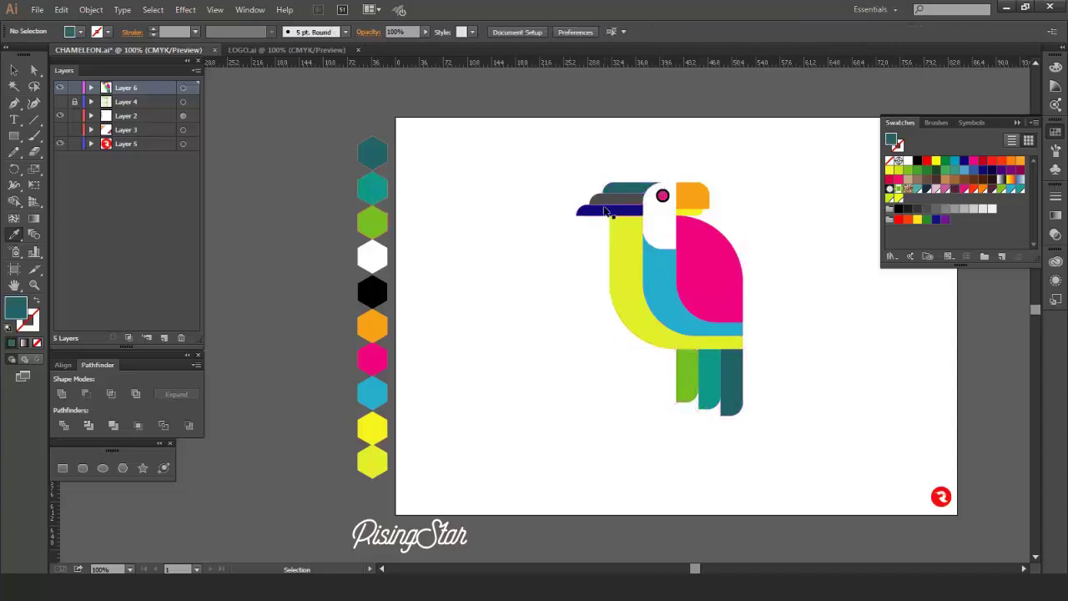
Step: Recolour the middle crest feather teal green and the bottom one green by sampling the matching leg columns
{"action": "left_click", "coordinate": [616, 200], "text": "ctrl"}
{"action": "left_click", "coordinate": [708, 367]}
{"action": "left_click", "coordinate": [639, 363], "text": "ctrl"}
{"action": "left_click", "coordinate": [615, 210], "text": "ctrl"}
{"action": "left_click", "coordinate": [687, 373]}
Step: Fill the bird's pupil with a radial white-to-black gradient
{"action": "scroll", "coordinate": [696, 209], "scroll_direction": "up", "scroll_amount": 2}
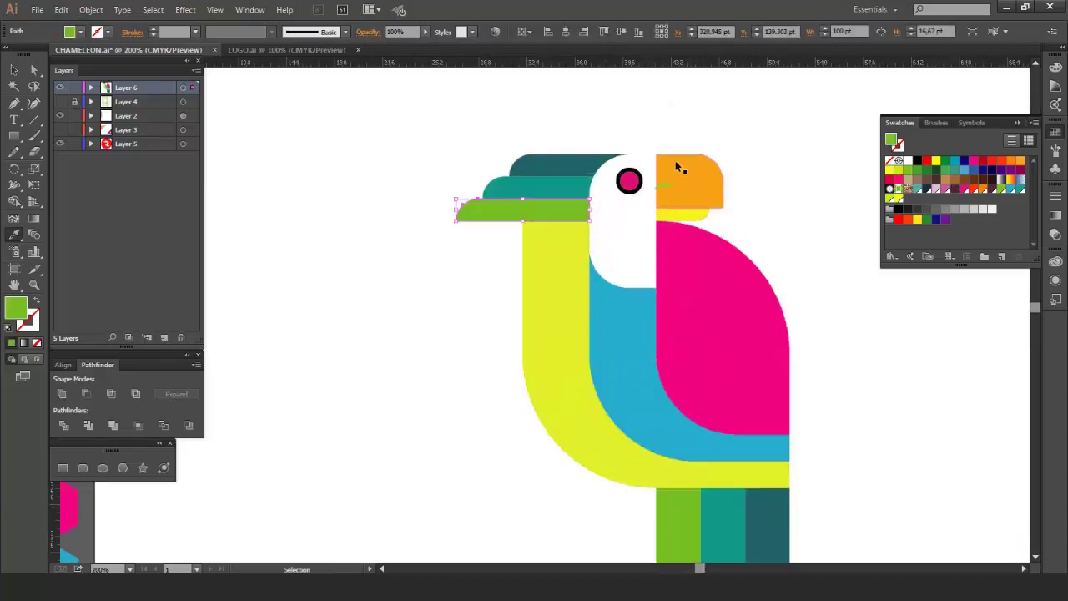
{"action": "left_click", "coordinate": [673, 151], "text": "ctrl"}
{"action": "left_click", "coordinate": [633, 181], "text": "ctrl"}
{"action": "scroll", "coordinate": [686, 260], "scroll_direction": "down", "scroll_amount": 1}
{"action": "left_click", "coordinate": [1053, 219]}
{"action": "left_click", "coordinate": [889, 204]}
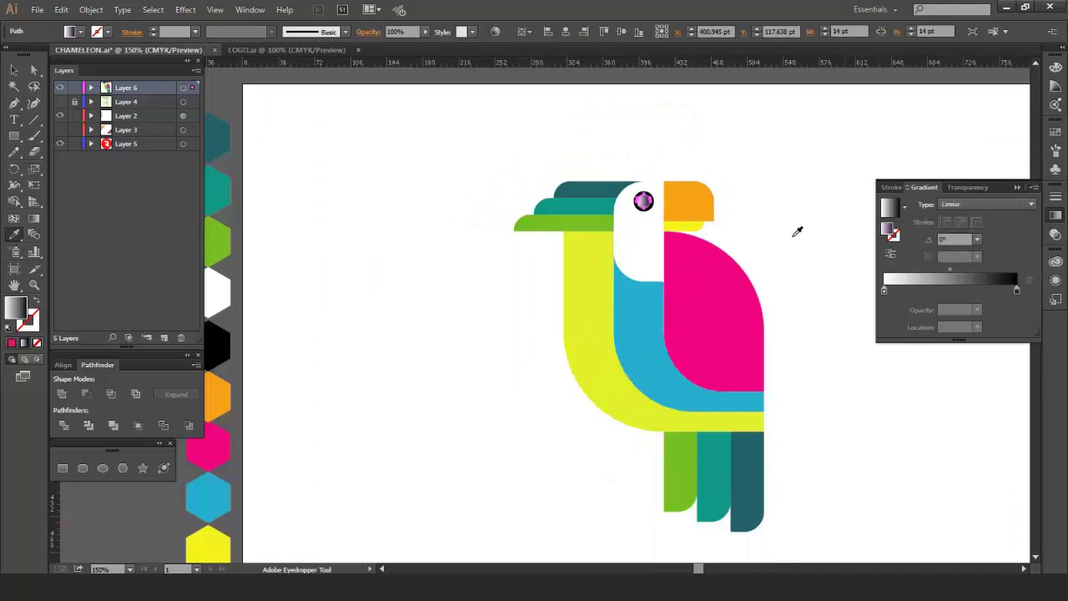
{"action": "left_click", "coordinate": [989, 205]}
{"action": "left_click", "coordinate": [989, 218]}
{"action": "left_click", "coordinate": [514, 294]}
{"action": "scroll", "coordinate": [541, 365], "scroll_direction": "down", "scroll_amount": 1}
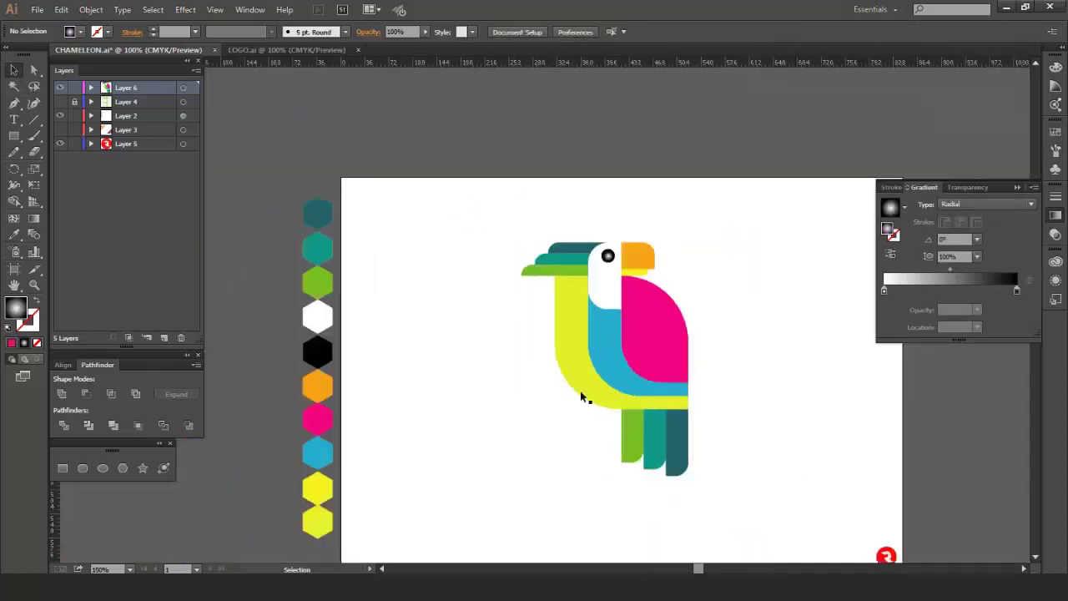
Step: Show and unlock the guide grid on Layer 4, and lock and hide the bird on Layer 6
{"action": "scroll", "coordinate": [594, 411], "scroll_direction": "down", "scroll_amount": 4}
{"action": "scroll", "coordinate": [606, 421], "scroll_direction": "up", "scroll_amount": 2}
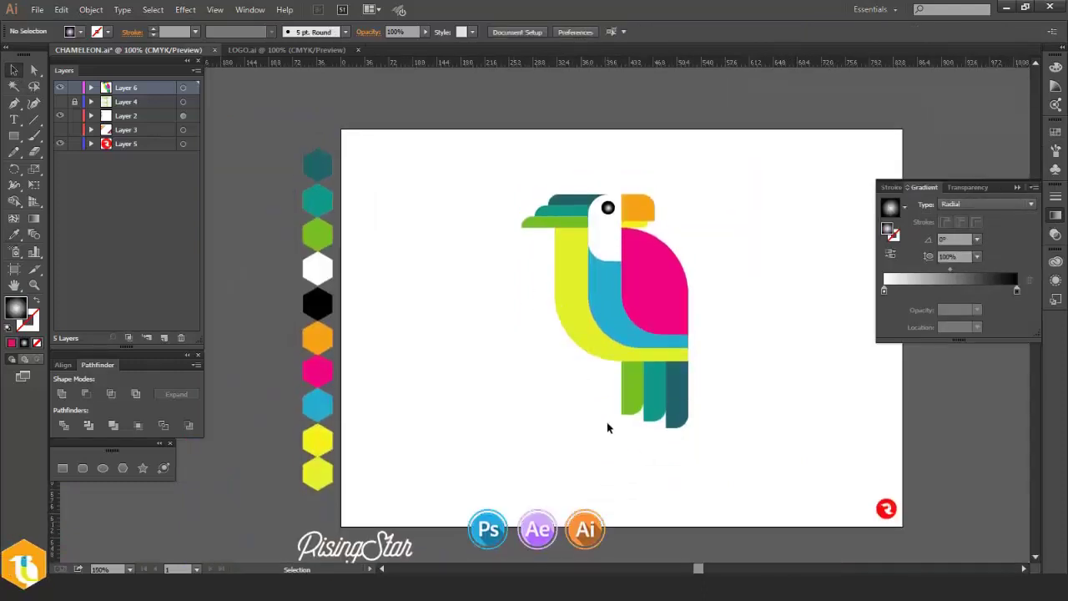
{"action": "left_click_drag", "start_coordinate": [507, 185], "coordinate": [704, 445]}
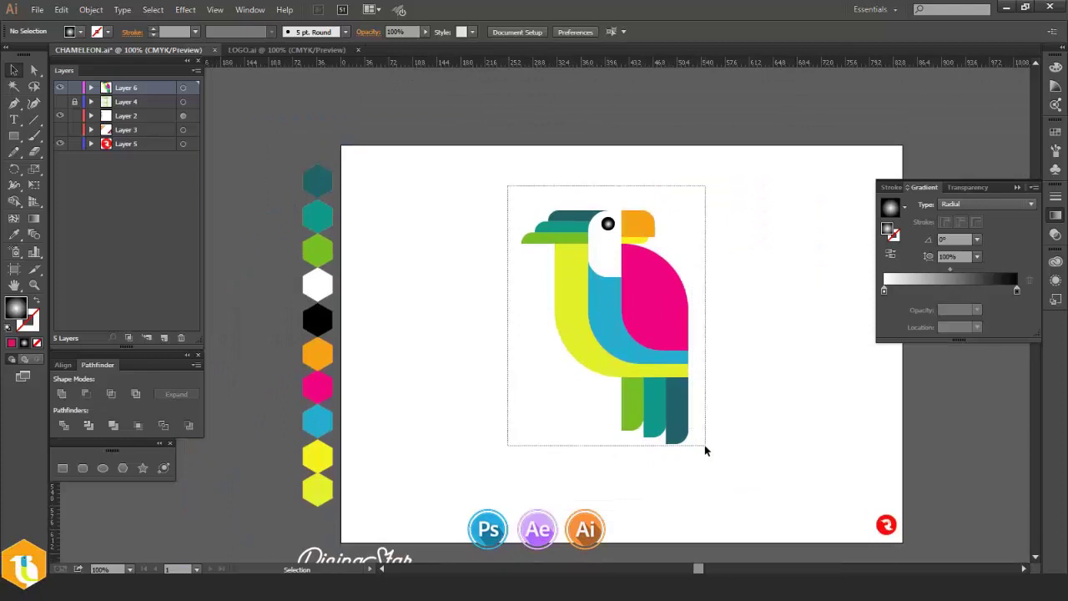
{"action": "left_click", "coordinate": [61, 102]}
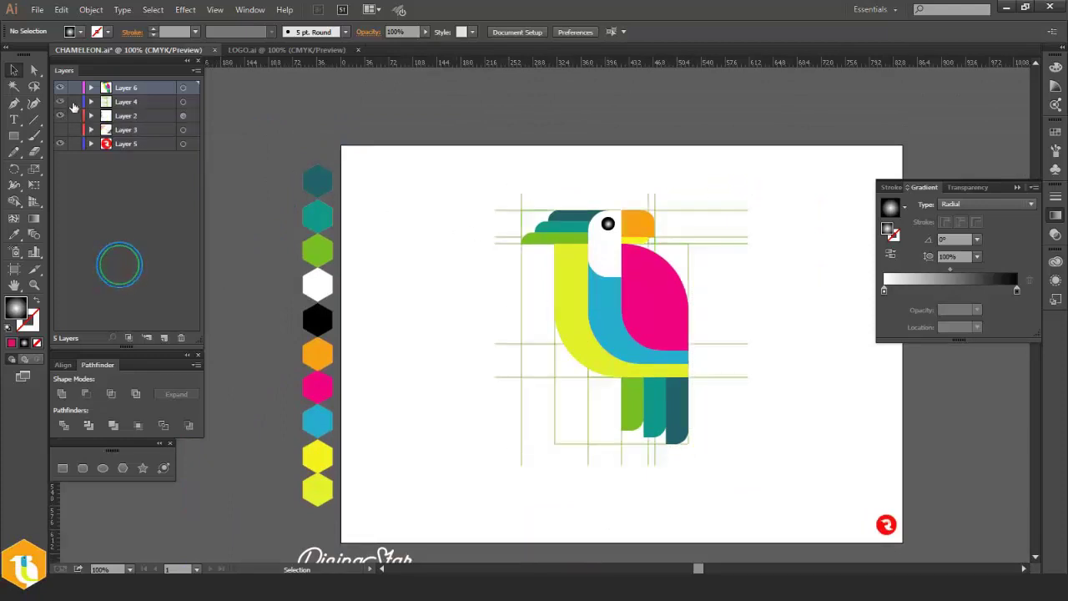
{"action": "left_click", "coordinate": [74, 102]}
{"action": "left_click", "coordinate": [73, 88]}
{"action": "left_click", "coordinate": [61, 88]}
Step: Outline the strokes of all the guide grid lines and show the bird on Layer 6 again
{"action": "left_click_drag", "start_coordinate": [458, 186], "coordinate": [793, 476]}
{"action": "left_click", "coordinate": [91, 9]}
{"action": "mouse_move", "coordinate": [216, 286]}
{"action": "left_click", "coordinate": [306, 316]}
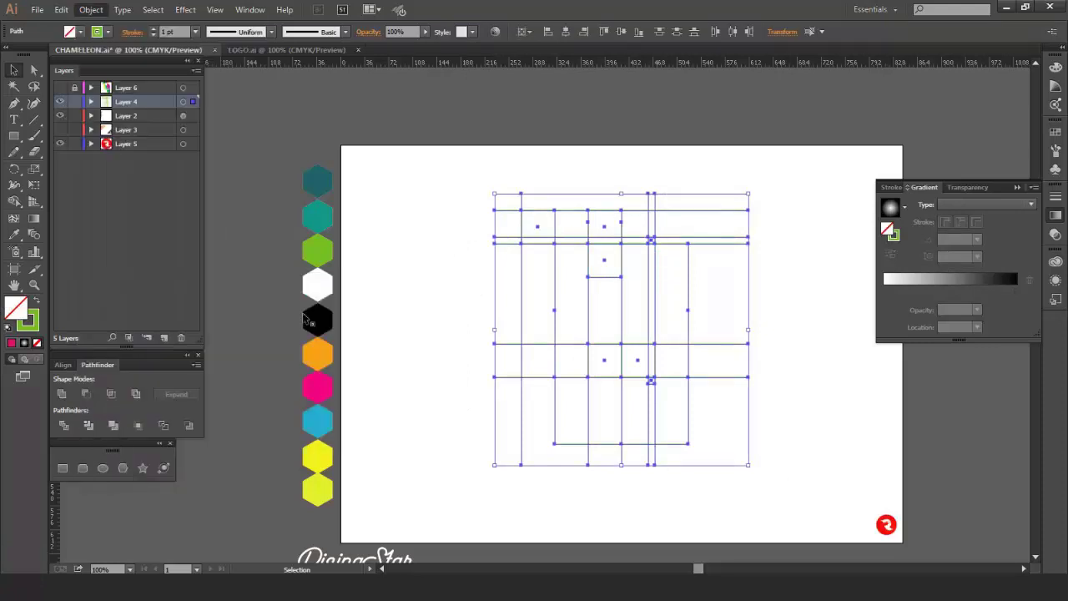
{"action": "left_click", "coordinate": [772, 280]}
{"action": "left_click", "coordinate": [60, 87]}
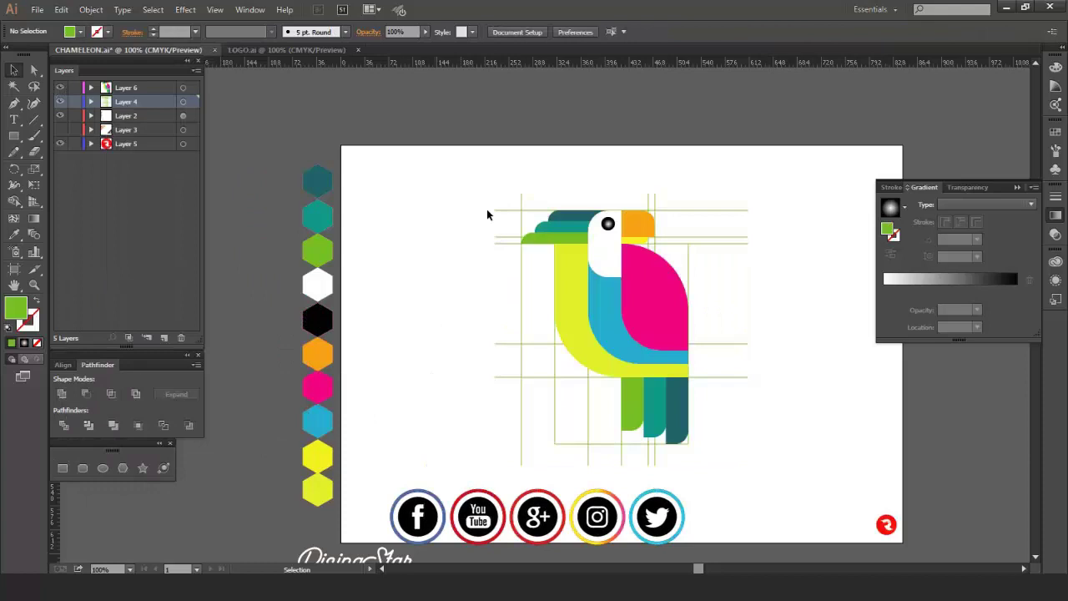
Step: Move the grid's Layer 4 above Layer 6 and fill the grid lines with black
{"action": "left_click", "coordinate": [521, 315]}
{"action": "left_click_drag", "start_coordinate": [154, 101], "coordinate": [150, 86]}
{"action": "left_click", "coordinate": [1056, 134]}
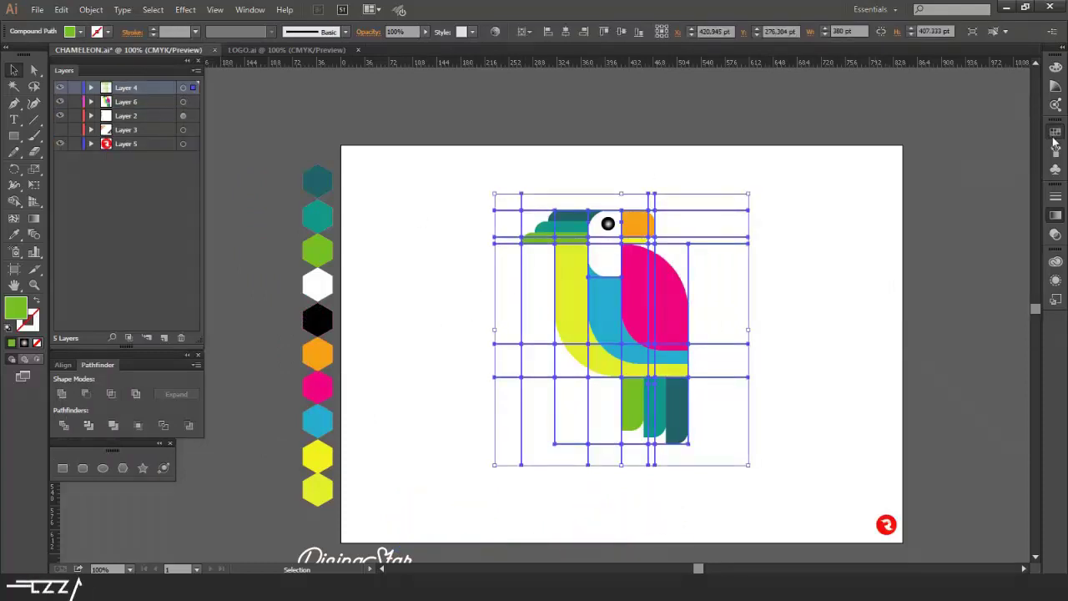
{"action": "left_click", "coordinate": [917, 161]}
{"action": "left_click", "coordinate": [811, 261]}
Step: Scale the bird and its grid down together about their centre, and hide the grid on Layer 4
{"action": "scroll", "coordinate": [811, 260], "scroll_direction": "down", "scroll_amount": 2}
{"action": "scroll", "coordinate": [806, 273], "scroll_direction": "up", "scroll_amount": 1}
{"action": "left_click_drag", "start_coordinate": [494, 177], "coordinate": [726, 235]}
{"action": "left_click", "coordinate": [757, 344]}
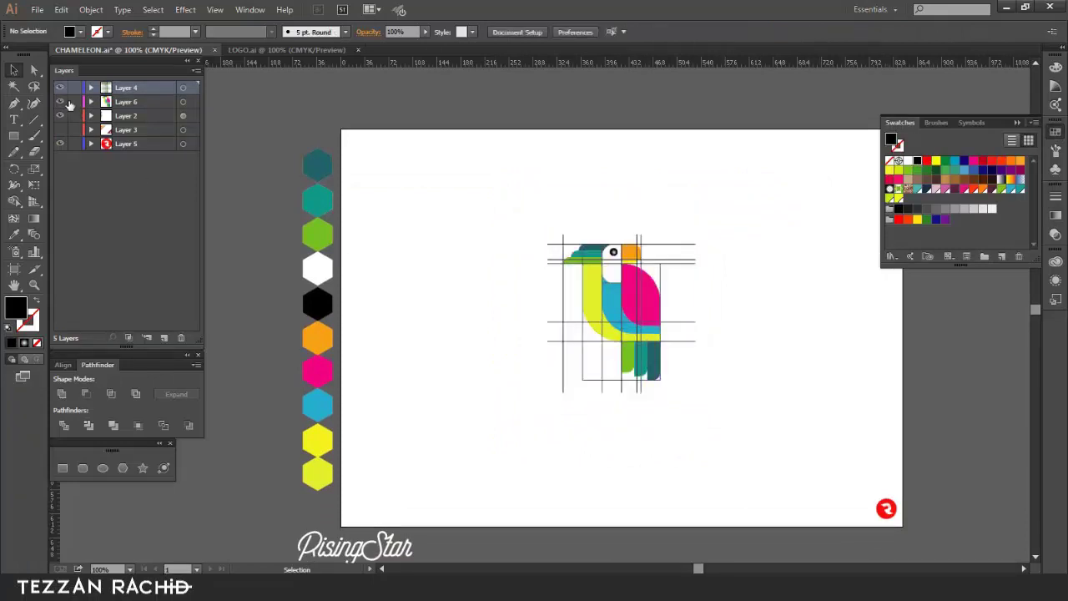
{"action": "left_click", "coordinate": [61, 87]}
{"action": "scroll", "coordinate": [542, 383], "scroll_direction": "down", "scroll_amount": 1}
{"action": "scroll", "coordinate": [612, 373], "scroll_direction": "up", "scroll_amount": 1}
{"action": "scroll", "coordinate": [613, 372], "scroll_direction": "down", "scroll_amount": 2}
Step: Move the RisingStar text onto the artboard below the bird and colour it dark teal from the top crest feather
{"action": "left_click", "coordinate": [402, 482]}
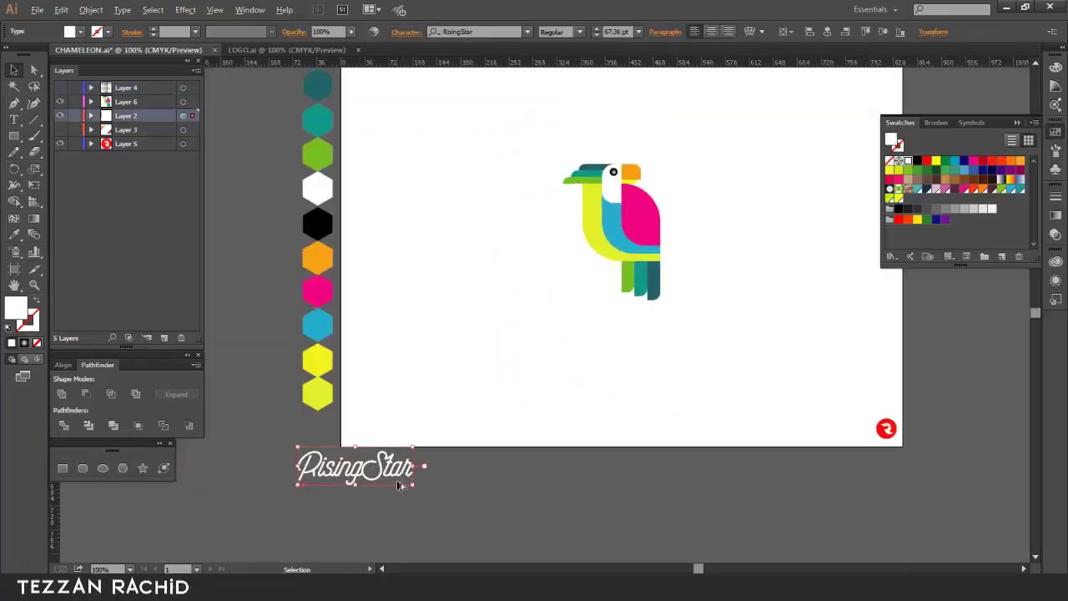
{"action": "left_click_drag", "start_coordinate": [401, 481], "coordinate": [675, 347]}
{"action": "key", "text": "ctrl+plus"}
{"action": "key", "text": "i"}
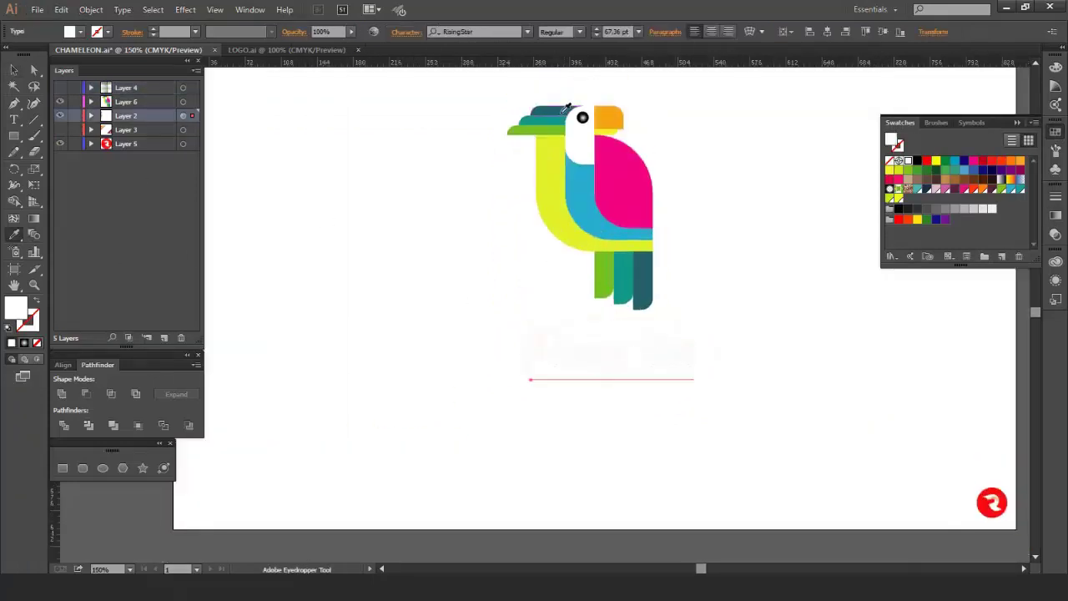
{"action": "left_click", "coordinate": [565, 109]}
Step: Replace the RisingStar text with "Perroquet"
{"action": "left_click", "coordinate": [13, 70]}
{"action": "double_click", "coordinate": [660, 359]}
{"action": "left_click_drag", "start_coordinate": [698, 361], "coordinate": [514, 361]}
{"action": "type", "text": "Perroquet"}
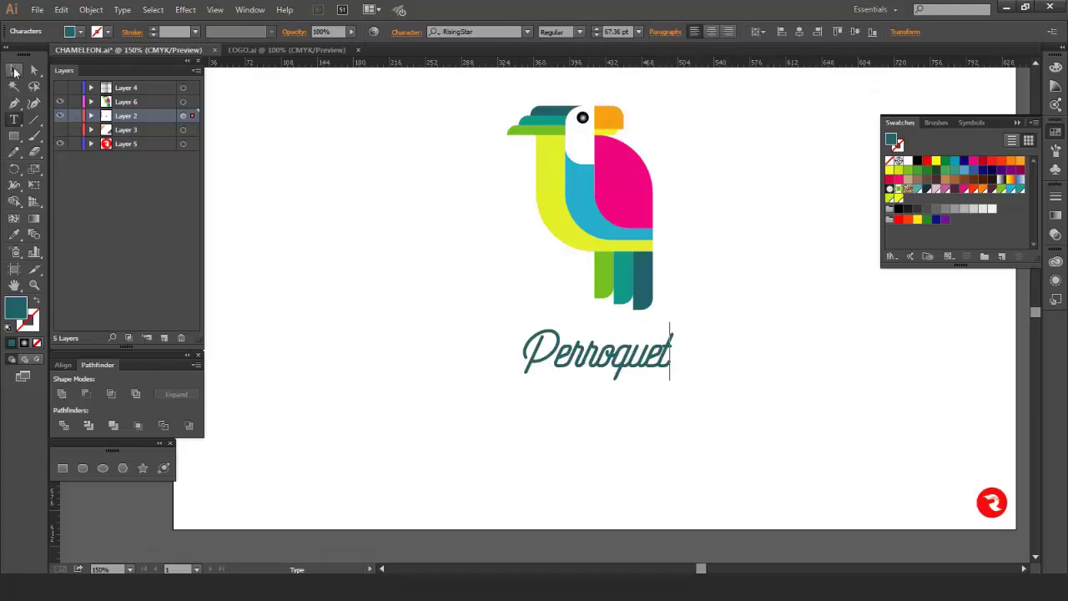
{"action": "left_click", "coordinate": [14, 72]}
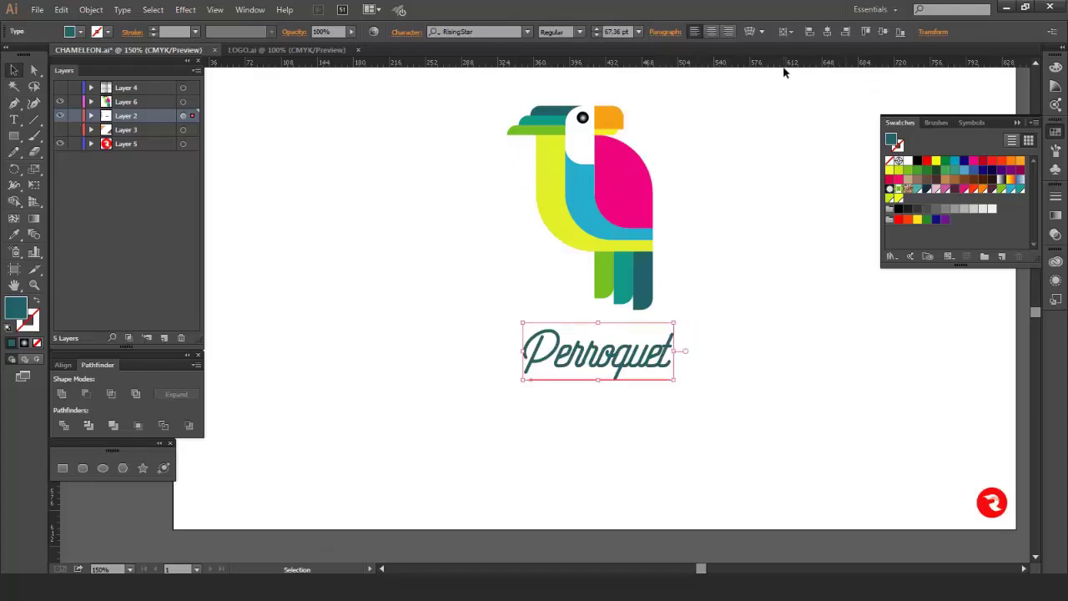
{"action": "left_click", "coordinate": [826, 35]}
{"action": "left_click", "coordinate": [831, 146]}
{"action": "left_click_drag", "start_coordinate": [668, 231], "coordinate": [581, 275]}
{"action": "left_click", "coordinate": [562, 380]}
{"action": "left_click", "coordinate": [558, 295]}
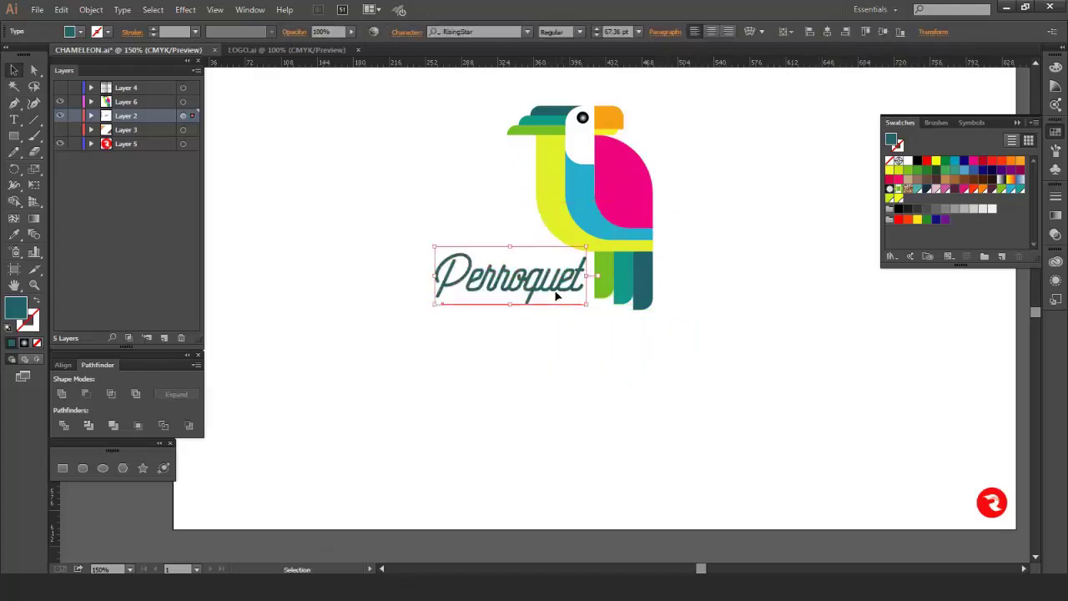
Step: Centre the Perroquet text horizontally on the artboard and place it just below the bird's legs
{"action": "left_click", "coordinate": [883, 31]}
{"action": "left_click", "coordinate": [827, 32]}
{"action": "left_click", "coordinate": [772, 158]}
{"action": "left_click_drag", "start_coordinate": [667, 246], "coordinate": [666, 346]}
{"action": "left_click", "coordinate": [724, 341]}
Step: Examine the bird and the Perroquet text together from the whole artboard down to close range
{"action": "scroll", "coordinate": [724, 341], "scroll_direction": "down", "scroll_amount": 1}
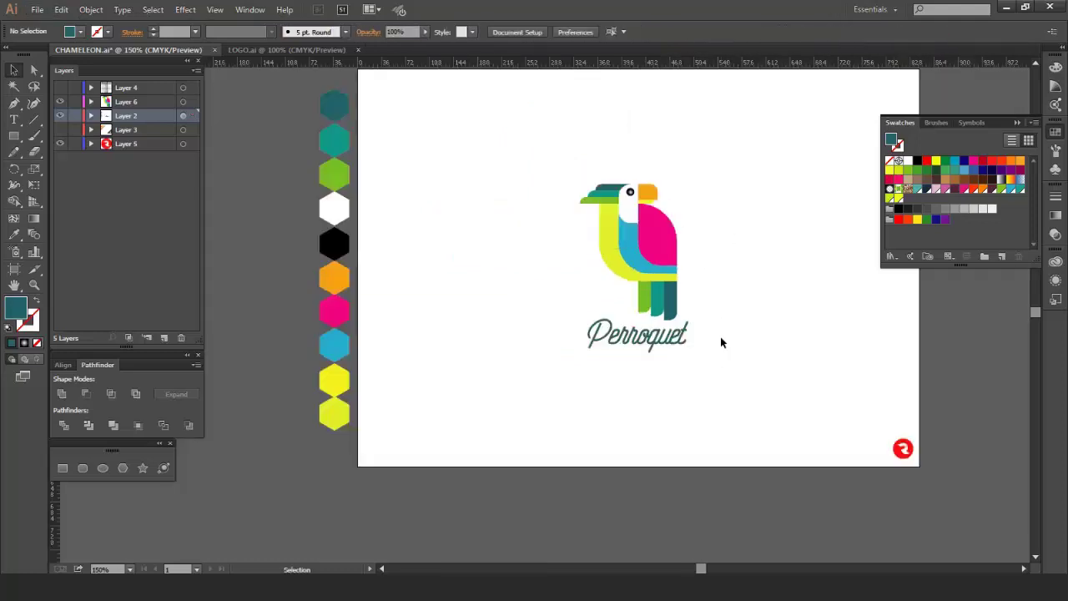
{"action": "scroll", "coordinate": [722, 342], "scroll_direction": "up", "scroll_amount": 3}
{"action": "scroll", "coordinate": [722, 341], "scroll_direction": "left", "scroll_amount": 4}
{"action": "scroll", "coordinate": [722, 341], "scroll_direction": "down", "scroll_amount": 1}
{"action": "scroll", "coordinate": [722, 341], "scroll_direction": "left", "scroll_amount": 1}
{"action": "scroll", "coordinate": [722, 341], "scroll_direction": "up", "scroll_amount": 2}
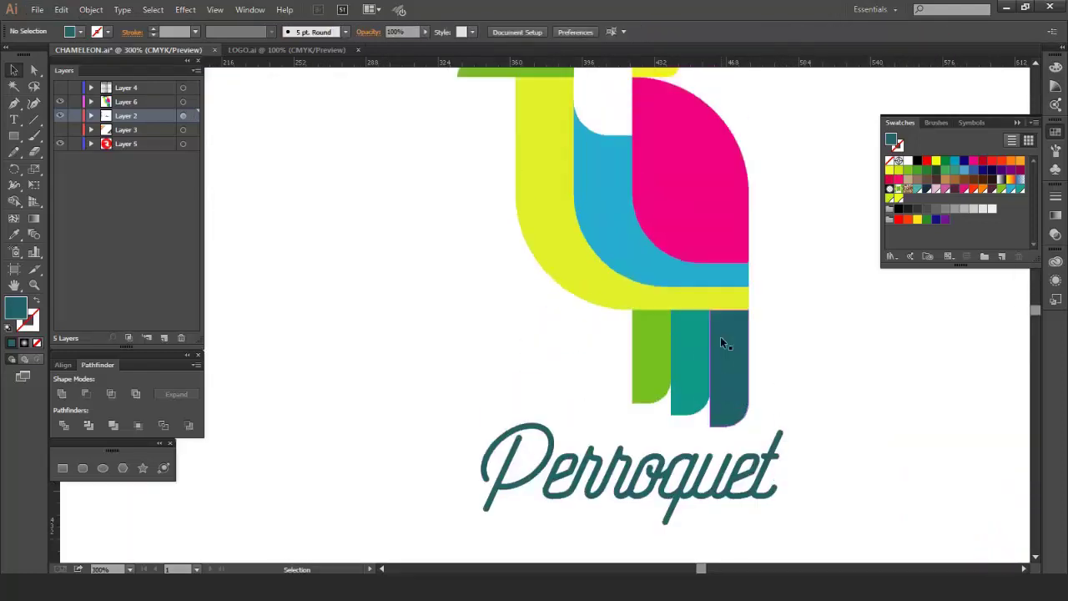
{"action": "scroll", "coordinate": [722, 341], "scroll_direction": "down", "scroll_amount": 1}
{"action": "scroll", "coordinate": [722, 342], "scroll_direction": "up", "scroll_amount": 3}
Step: Copy all of the bird's shapes and paste the copy in front of the originals
{"action": "left_click_drag", "start_coordinate": [539, 129], "coordinate": [779, 397]}
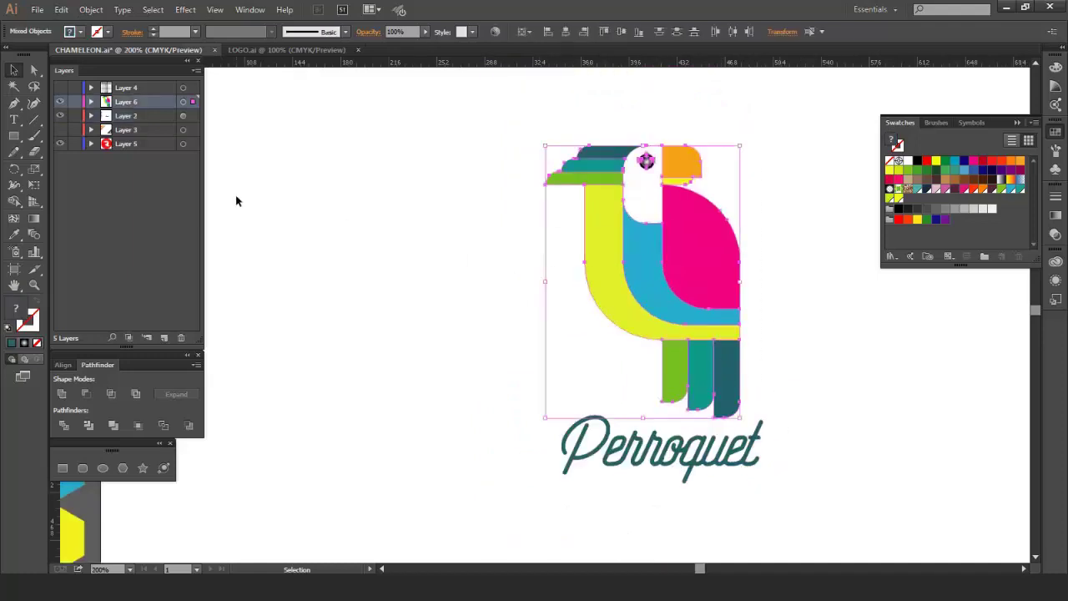
{"action": "left_click", "coordinate": [91, 9]}
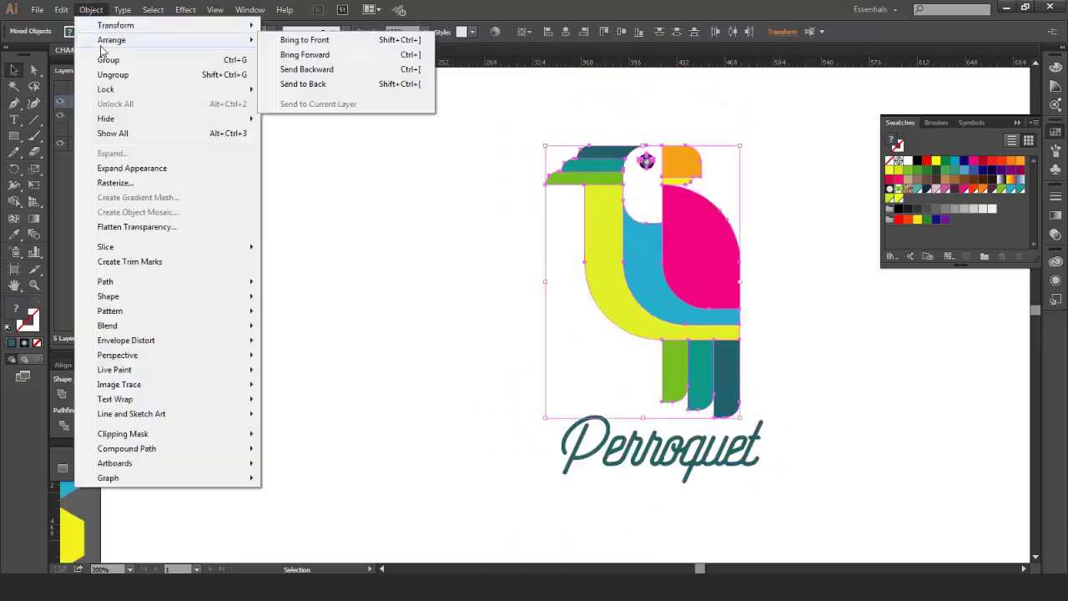
{"action": "mouse_move", "coordinate": [61, 10]}
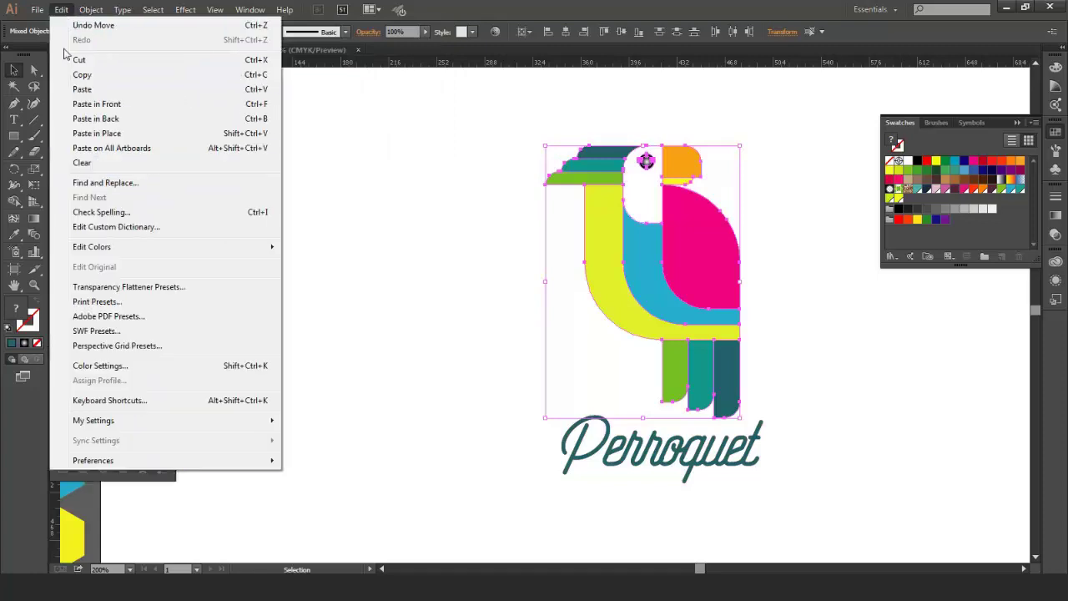
{"action": "left_click", "coordinate": [80, 74]}
{"action": "left_click", "coordinate": [61, 10]}
{"action": "left_click", "coordinate": [93, 104]}
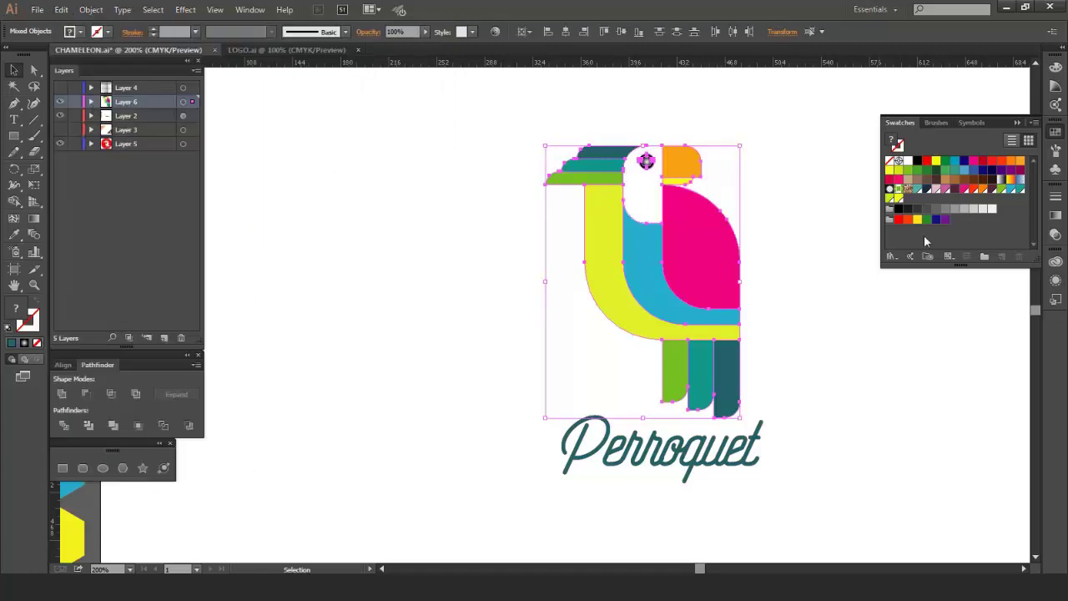
Step: Fill the copied bird shapes with a linear white-to-black gradient
{"action": "left_click", "coordinate": [1054, 215]}
{"action": "left_click", "coordinate": [945, 278]}
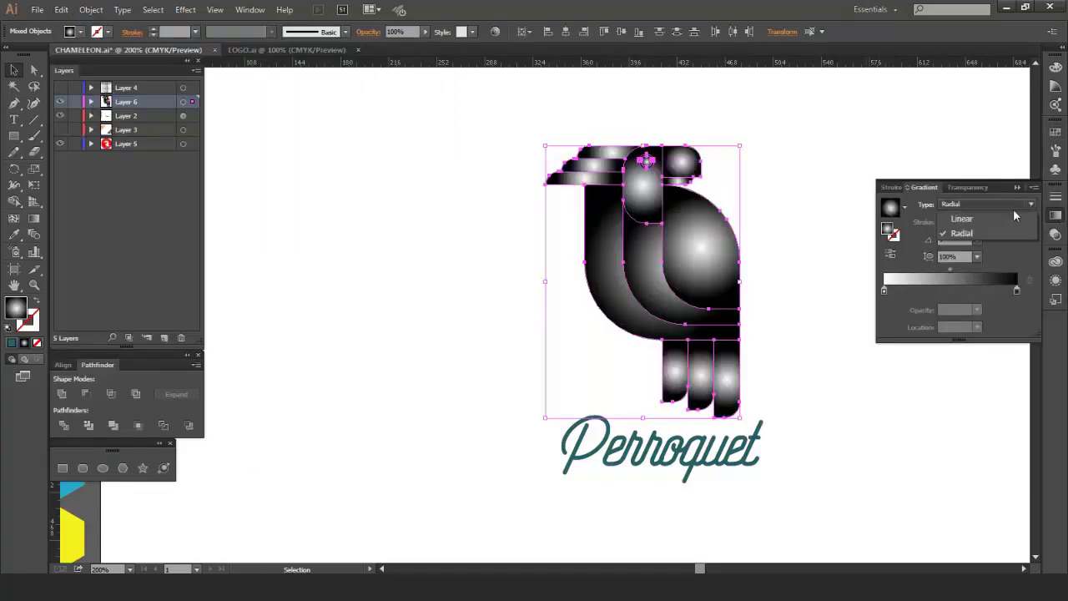
{"action": "left_click", "coordinate": [1015, 217]}
Step: Try the Multiply blend mode on the gradient copy of the bird and set it to Overlay
{"action": "left_click", "coordinate": [368, 33]}
{"action": "left_click", "coordinate": [287, 54]}
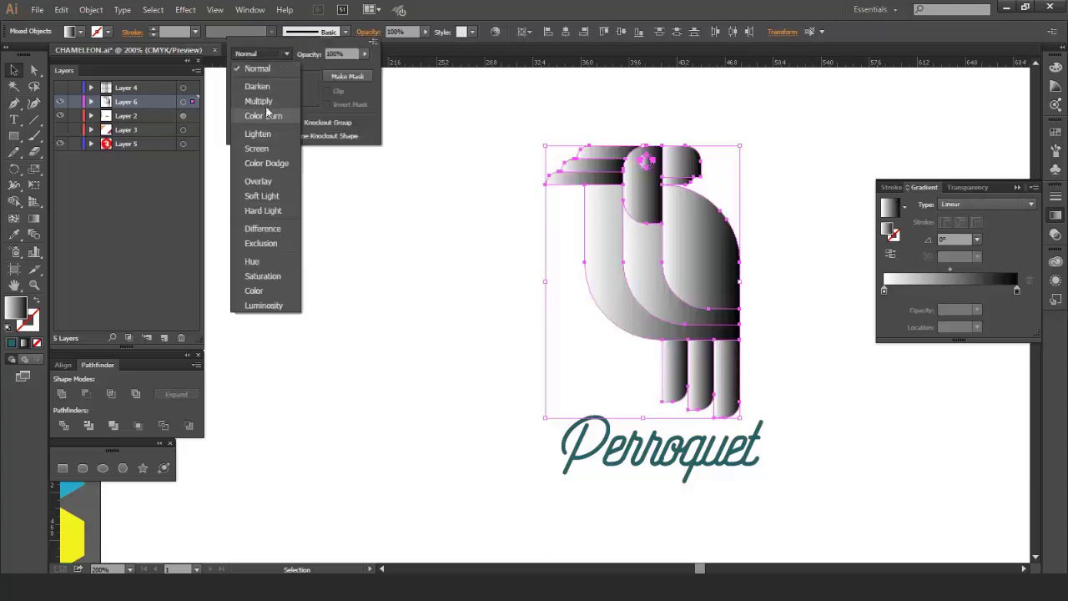
{"action": "left_click", "coordinate": [258, 101]}
{"action": "left_click", "coordinate": [287, 53]}
{"action": "left_click", "coordinate": [259, 181]}
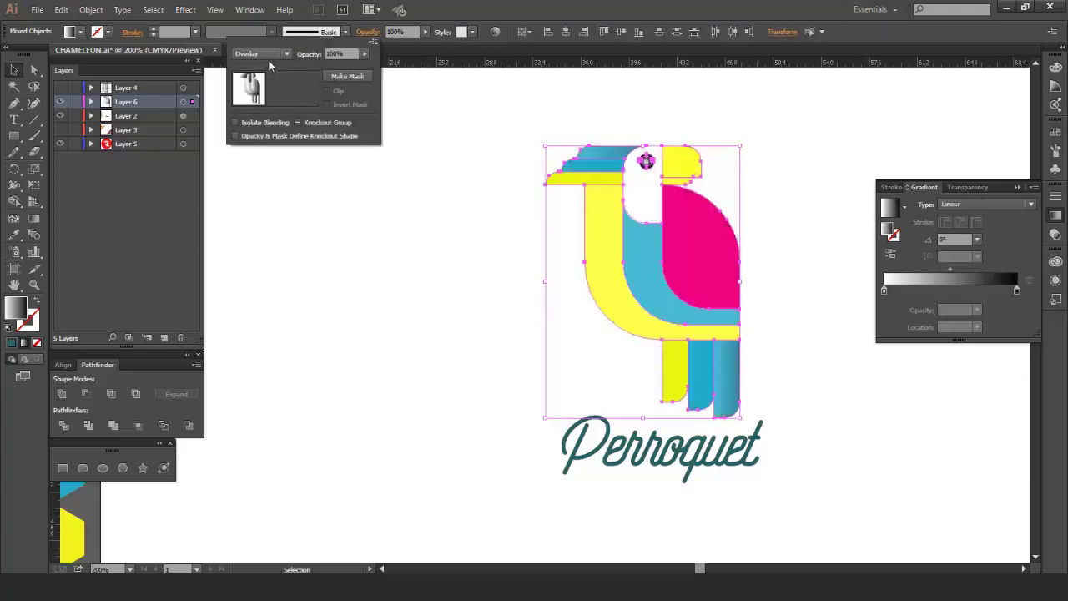
{"action": "left_click", "coordinate": [461, 125]}
Step: Adjust the overlay gradients on the three crest feathers so they end at the edge of the white head
{"action": "left_click", "coordinate": [606, 156]}
{"action": "left_click", "coordinate": [33, 218]}
{"action": "scroll", "coordinate": [608, 192], "scroll_direction": "up", "scroll_amount": 3}
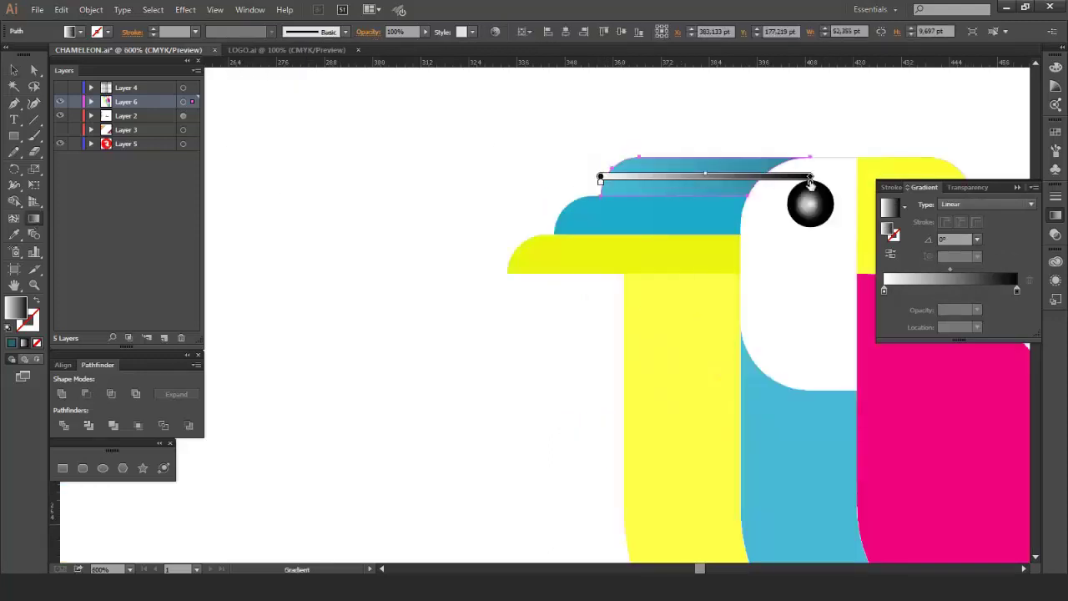
{"action": "left_click_drag", "start_coordinate": [810, 178], "coordinate": [763, 178]}
{"action": "left_click", "coordinate": [738, 219], "text": "ctrl"}
{"action": "left_click_drag", "start_coordinate": [747, 217], "coordinate": [740, 217]}
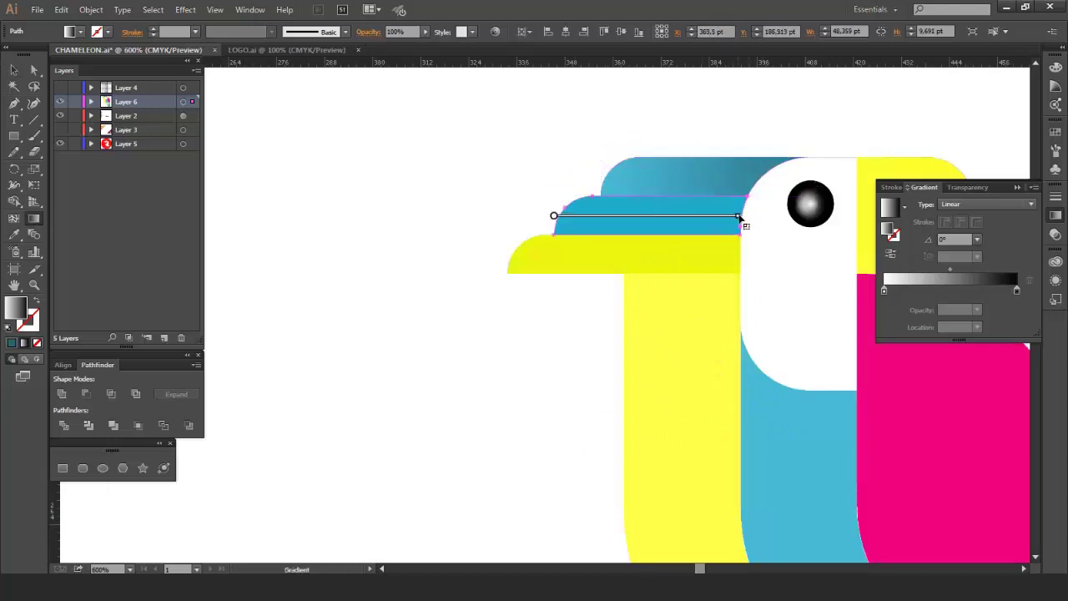
{"action": "left_click", "coordinate": [368, 31]}
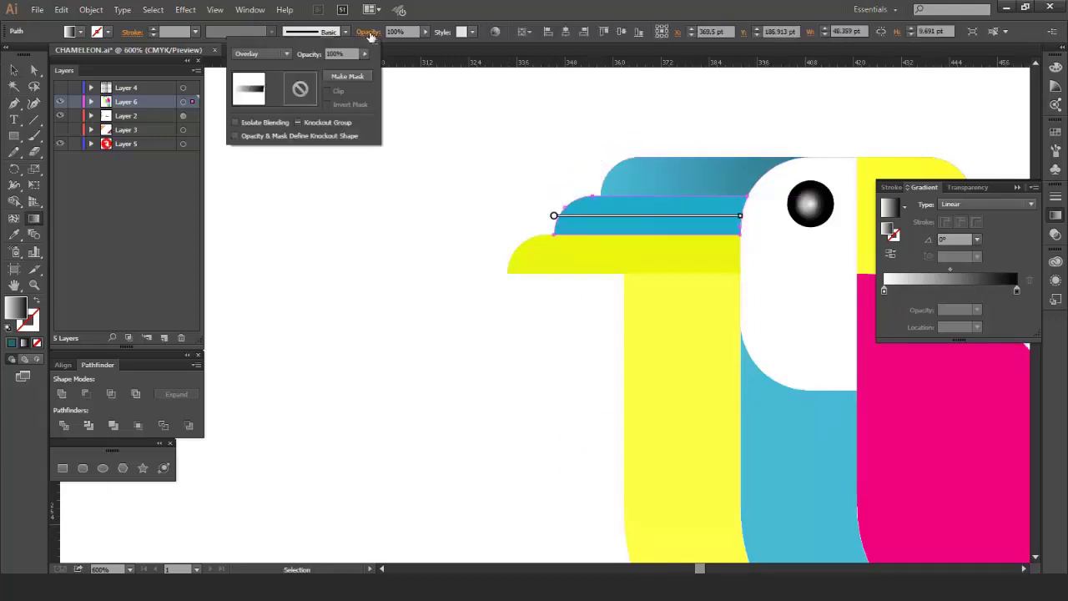
{"action": "left_click", "coordinate": [549, 239]}
{"action": "left_click_drag", "start_coordinate": [508, 254], "coordinate": [739, 254]}
Step: Try other blend modes, including Multiply, Screen and Hue, on the bottom crest feather's gradient copy
{"action": "left_click", "coordinate": [368, 31]}
{"action": "left_click", "coordinate": [261, 53]}
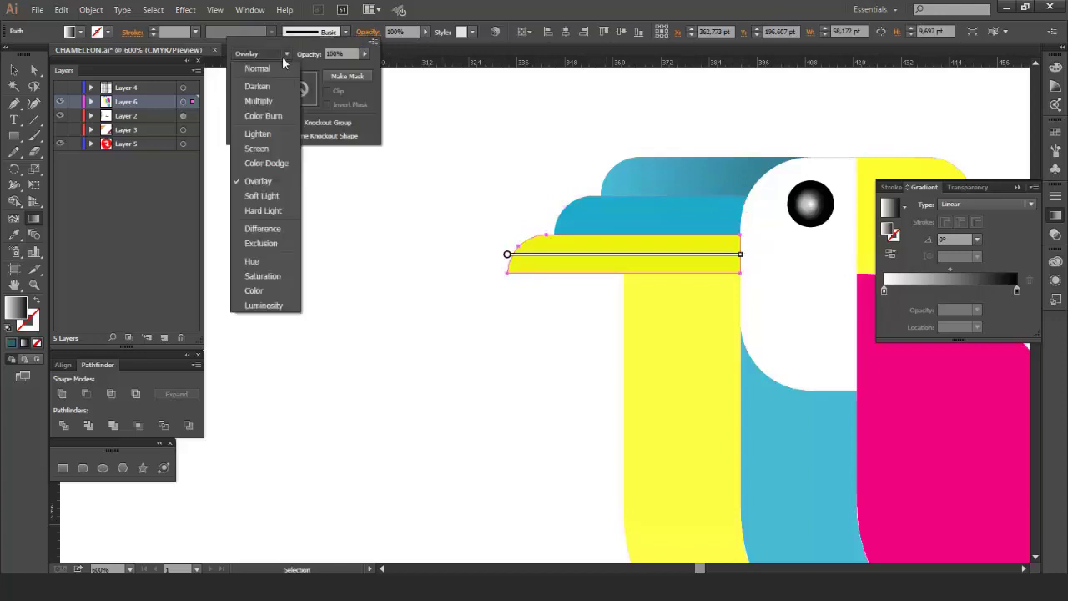
{"action": "left_click", "coordinate": [266, 101]}
{"action": "left_click", "coordinate": [261, 54]}
{"action": "left_click", "coordinate": [263, 116]}
{"action": "scroll", "coordinate": [254, 53], "scroll_direction": "down", "scroll_amount": 5}
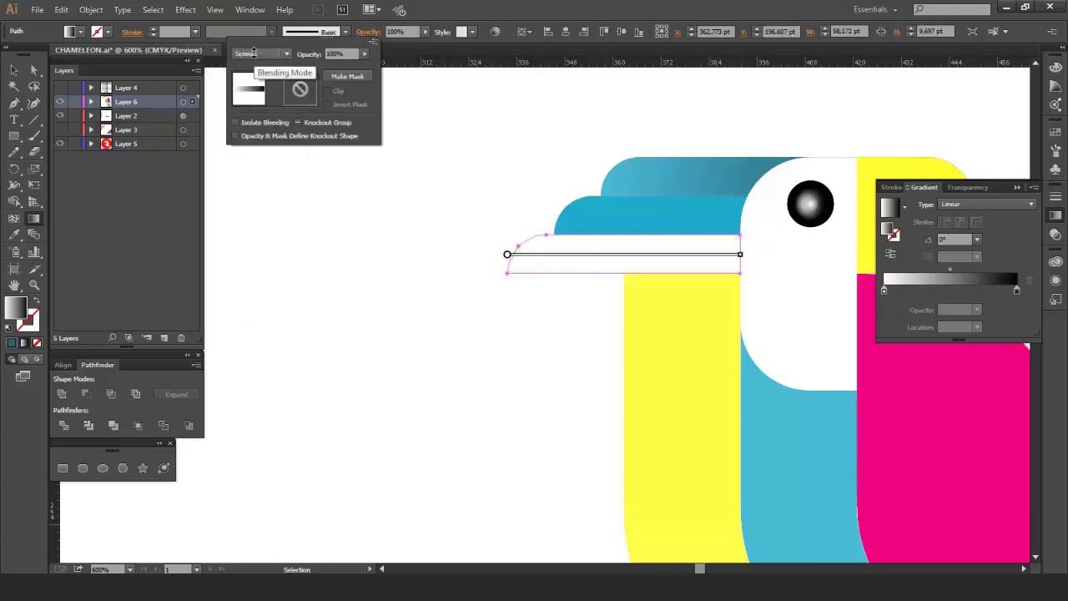
{"action": "scroll", "coordinate": [253, 53], "scroll_direction": "down", "scroll_amount": 3}
{"action": "left_click", "coordinate": [261, 53]}
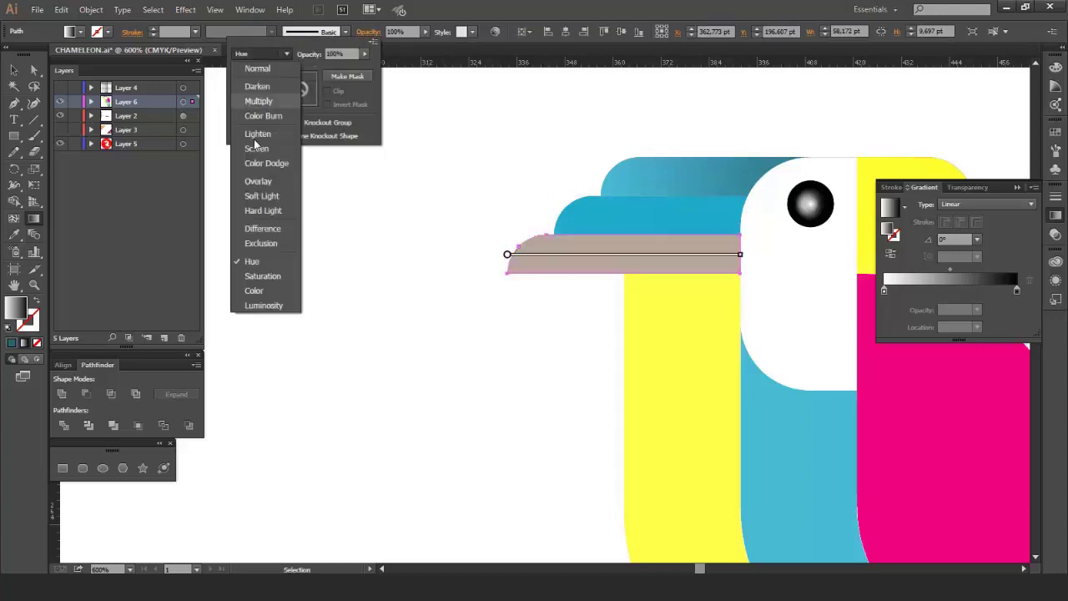
{"action": "left_click", "coordinate": [312, 184]}
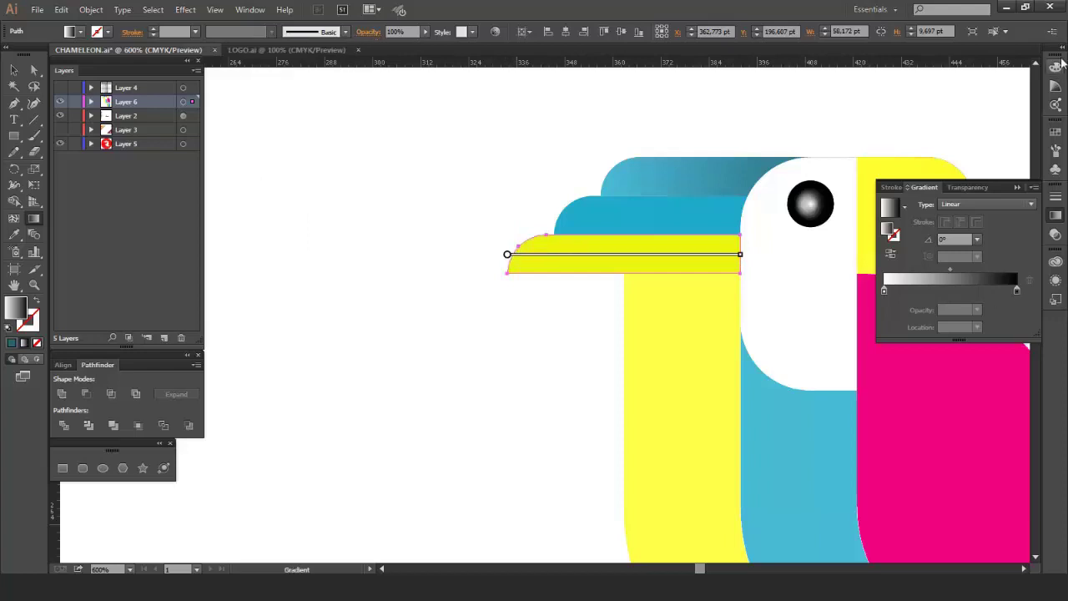
Step: Make both gradient stops of the bottom crest feather's copy white, set one to 0% opacity, and reverse the gradient
{"action": "left_click", "coordinate": [1061, 57]}
{"action": "left_click_drag", "start_coordinate": [934, 219], "coordinate": [1043, 405]}
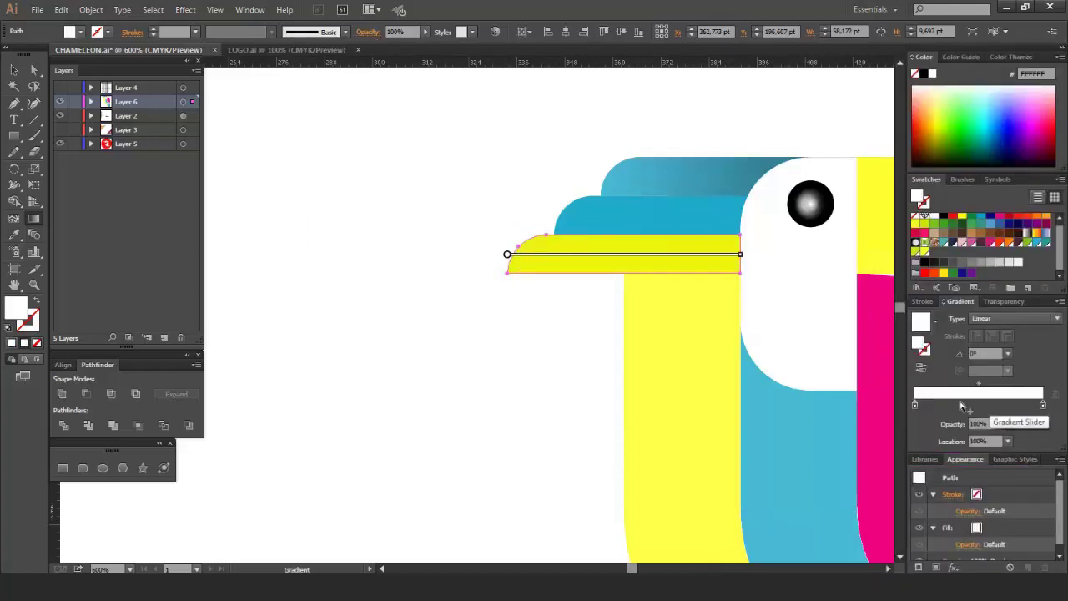
{"action": "left_click", "coordinate": [916, 405]}
{"action": "left_click", "coordinate": [1009, 425]}
{"action": "left_click", "coordinate": [1023, 262]}
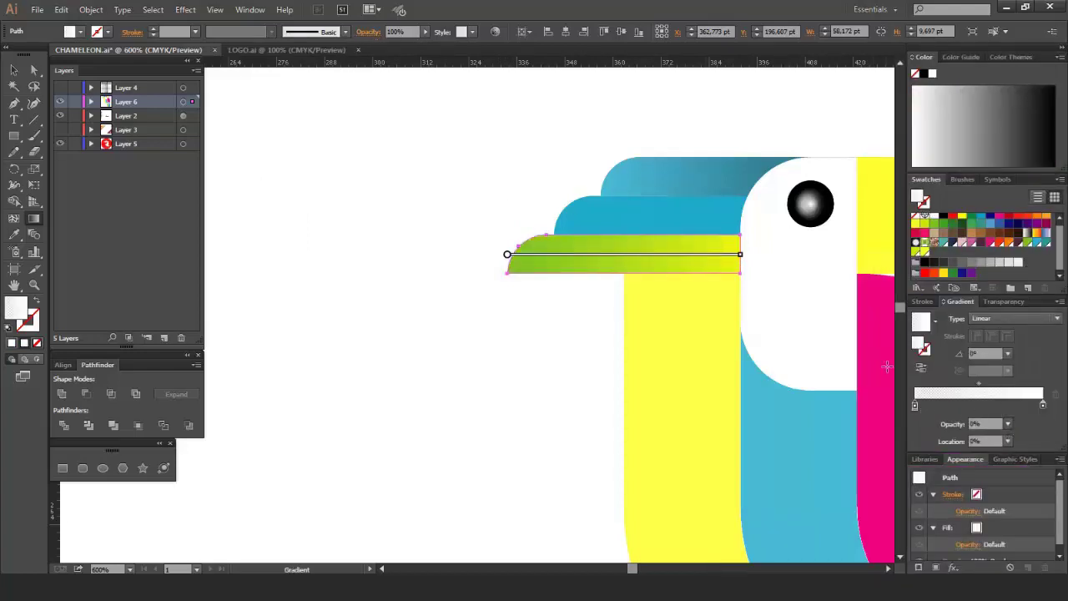
{"action": "left_click", "coordinate": [922, 368]}
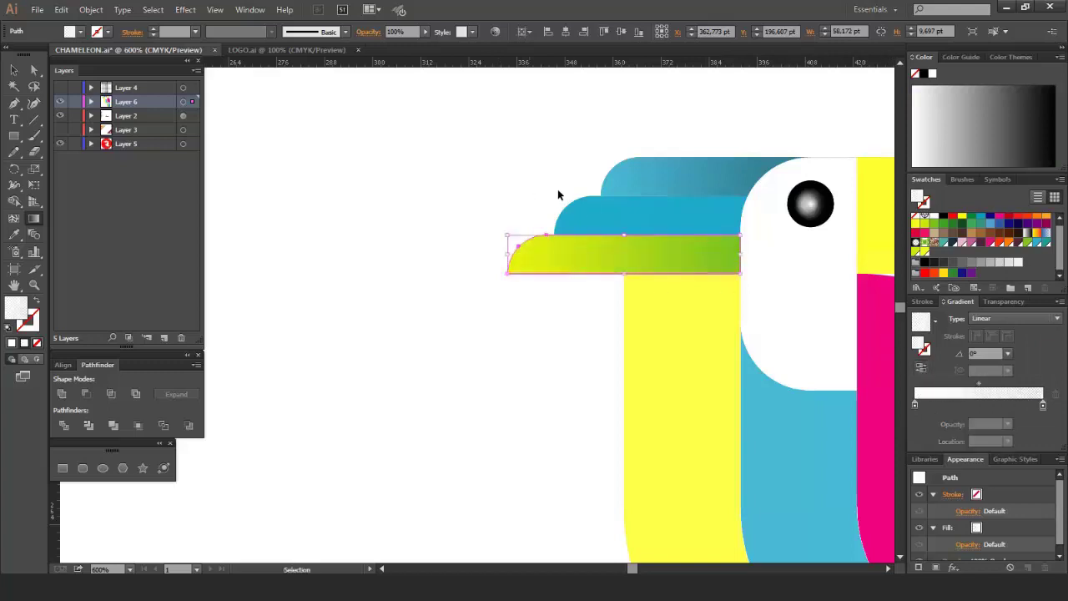
Step: Copy the bottom crest feather's fading white gradient onto the gradient copies of the middle and top crest feathers
{"action": "left_click", "coordinate": [577, 212], "text": "ctrl"}
{"action": "left_click", "coordinate": [13, 237]}
{"action": "left_click", "coordinate": [564, 255]}
{"action": "left_click", "coordinate": [567, 251]}
{"action": "key", "text": "g"}
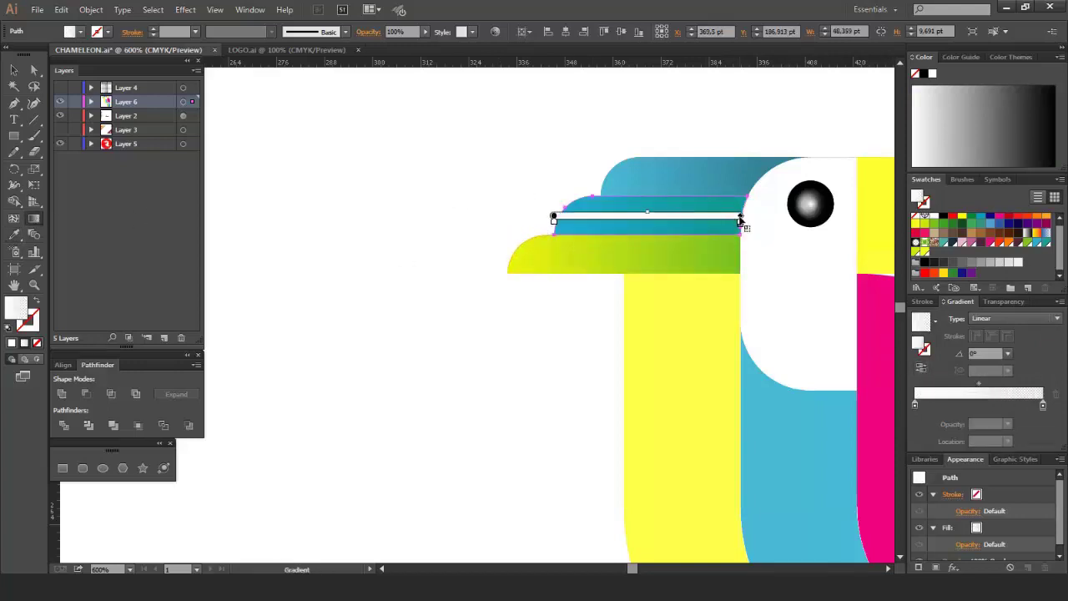
{"action": "left_click", "coordinate": [665, 184], "text": "ctrl"}
{"action": "key", "text": "i"}
{"action": "left_click", "coordinate": [569, 240]}
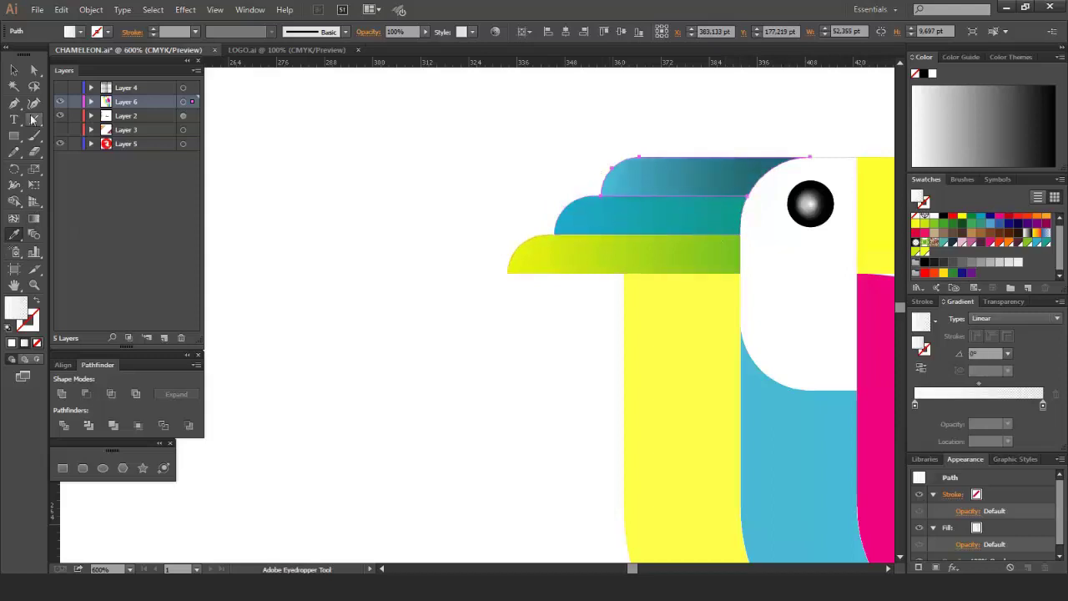
Step: Pull the stray gradient circle and ring copies out of the eye and delete them
{"action": "left_click", "coordinate": [13, 70]}
{"action": "scroll", "coordinate": [368, 239], "scroll_direction": "down", "scroll_amount": 2}
{"action": "scroll", "coordinate": [367, 238], "scroll_direction": "right", "scroll_amount": 1}
{"action": "left_click", "coordinate": [799, 248]}
{"action": "scroll", "coordinate": [634, 209], "scroll_direction": "up", "scroll_amount": 1}
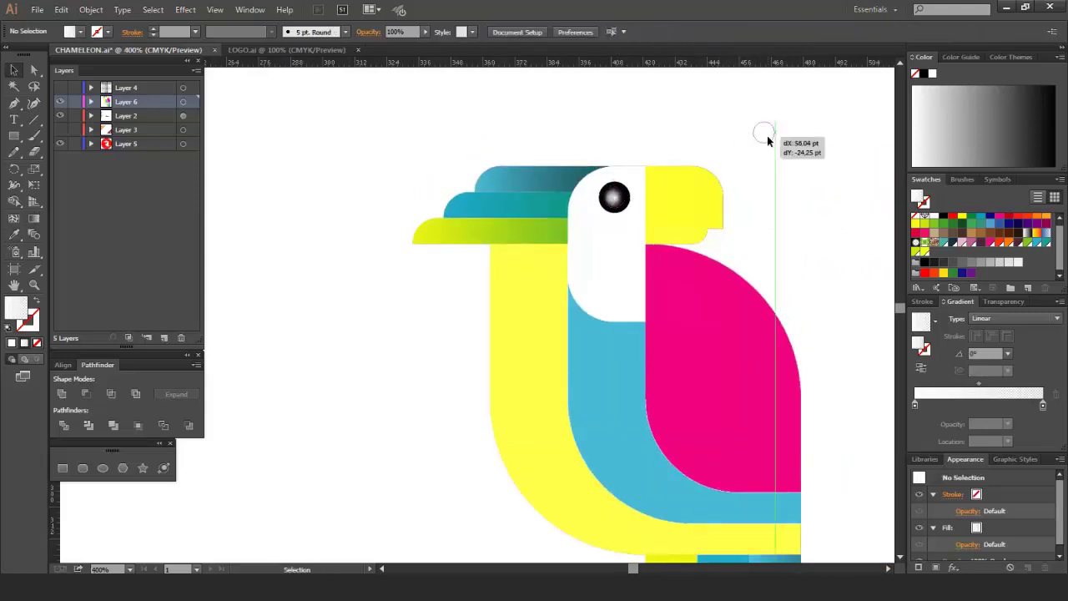
{"action": "left_click_drag", "start_coordinate": [767, 136], "coordinate": [768, 137]}
{"action": "key", "text": "Delete"}
{"action": "left_click_drag", "start_coordinate": [630, 199], "coordinate": [785, 142]}
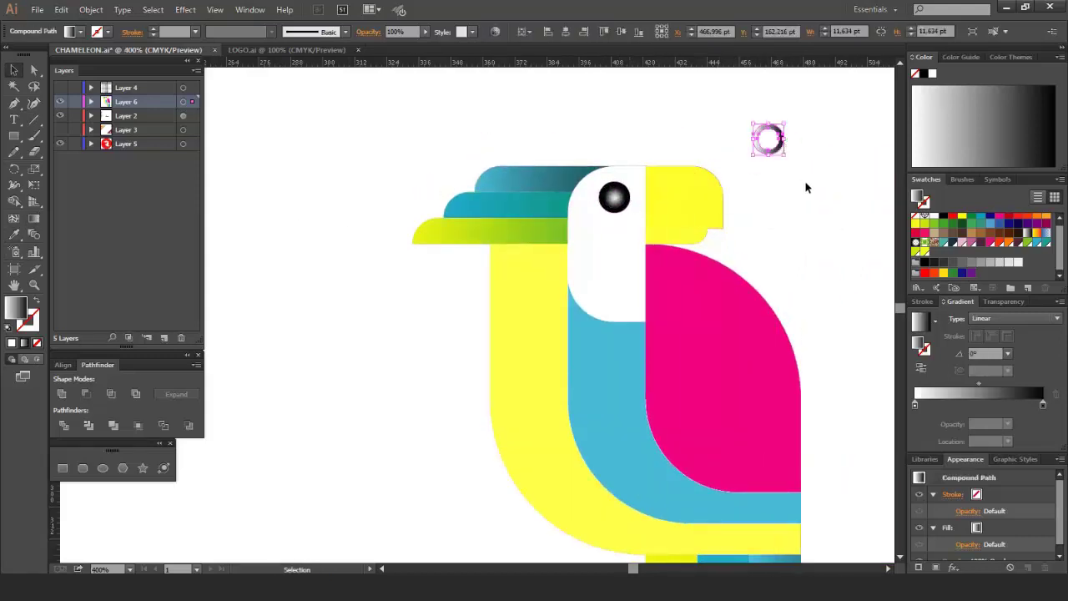
{"action": "key", "text": "Delete"}
Step: Apply the crest feathers' fading white gradient to the upper beak's gradient copy
{"action": "left_click", "coordinate": [694, 192]}
{"action": "key", "text": "i"}
{"action": "left_click", "coordinate": [553, 176]}
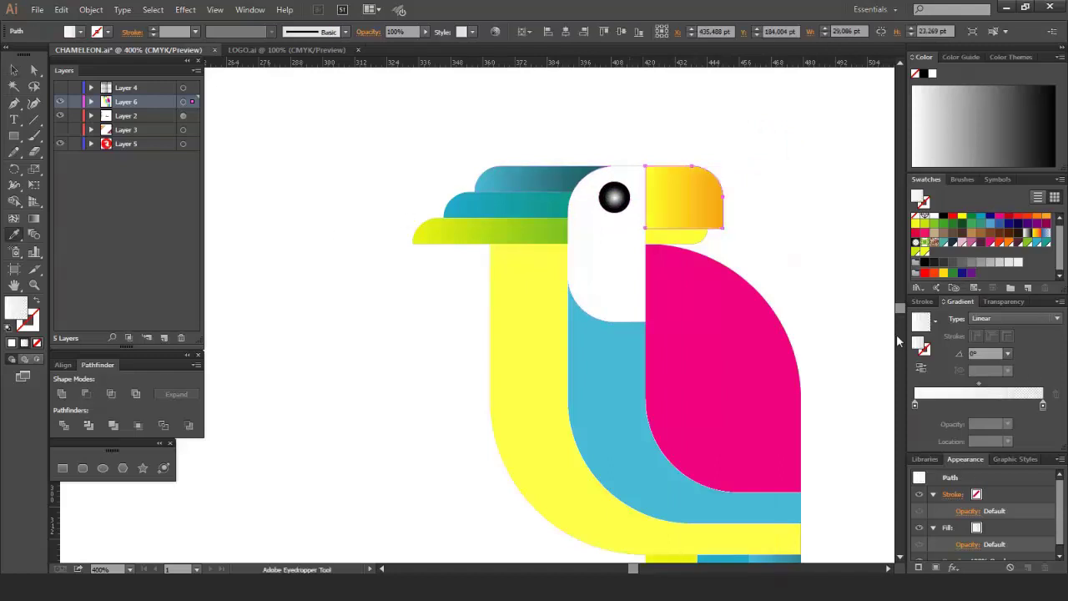
{"action": "left_click", "coordinate": [757, 252], "text": "ctrl"}
Step: Give the lower beak's copy the fading white gradient as a flattened radial with a 43.4% aspect ratio near the head
{"action": "left_click", "coordinate": [684, 237], "text": "ctrl"}
{"action": "left_click", "coordinate": [698, 206]}
{"action": "left_click", "coordinate": [733, 233], "text": "ctrl"}
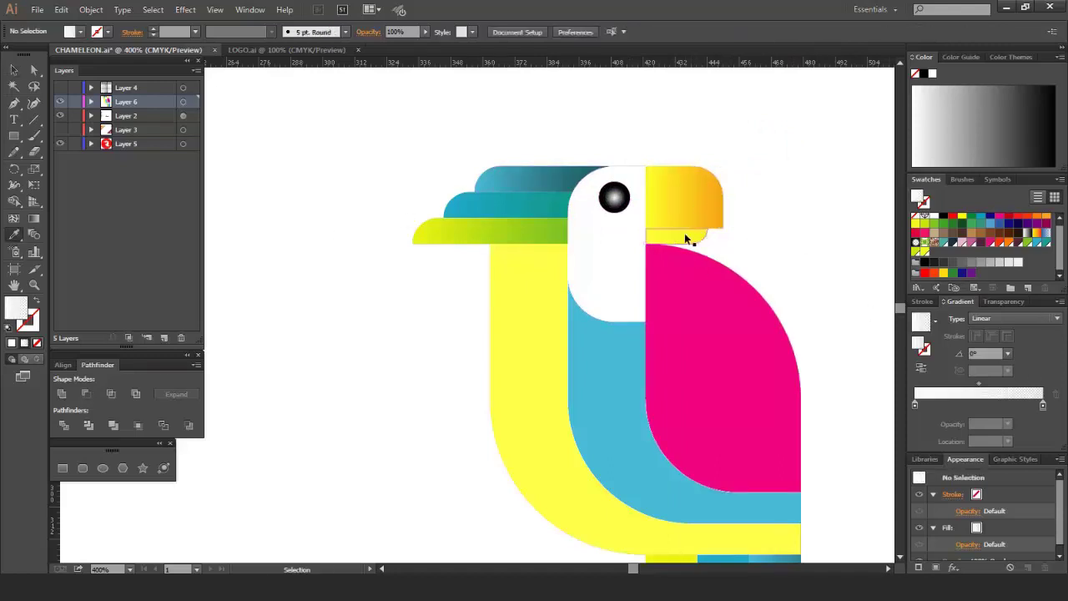
{"action": "left_click", "coordinate": [684, 238]}
{"action": "key", "text": "i"}
{"action": "scroll", "coordinate": [706, 245], "scroll_direction": "up", "scroll_amount": 3}
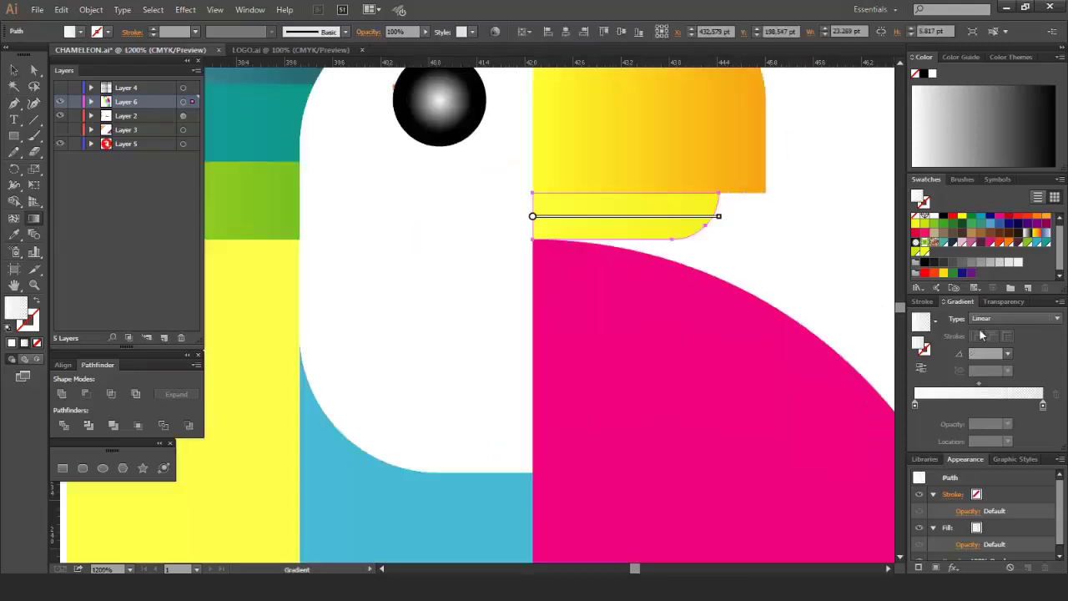
{"action": "left_click_drag", "start_coordinate": [625, 216], "coordinate": [693, 217]}
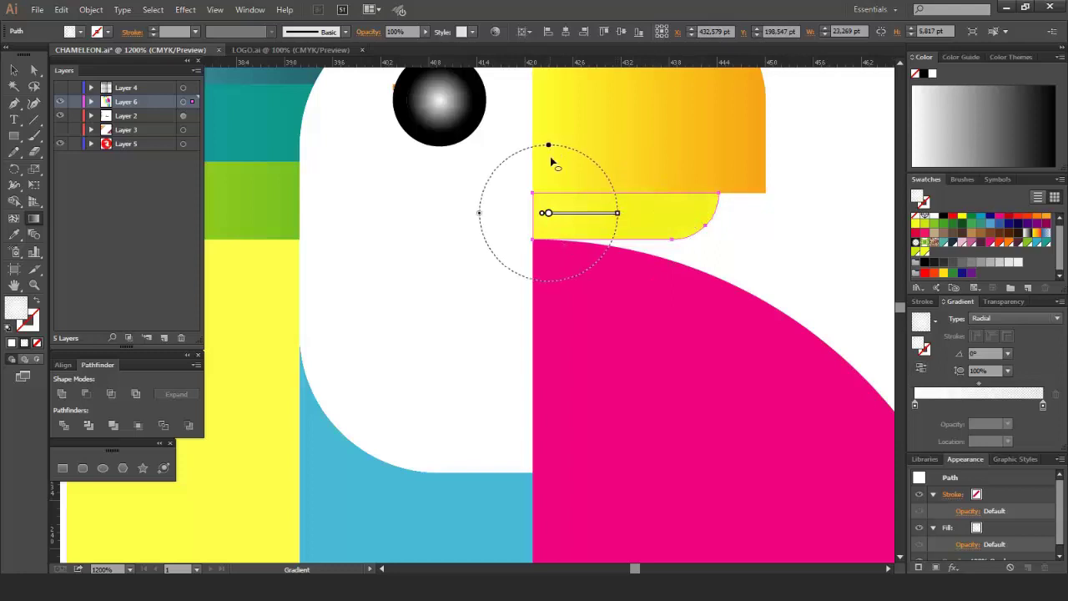
{"action": "key", "text": "v"}
{"action": "scroll", "coordinate": [780, 262], "scroll_direction": "down", "scroll_amount": 3}
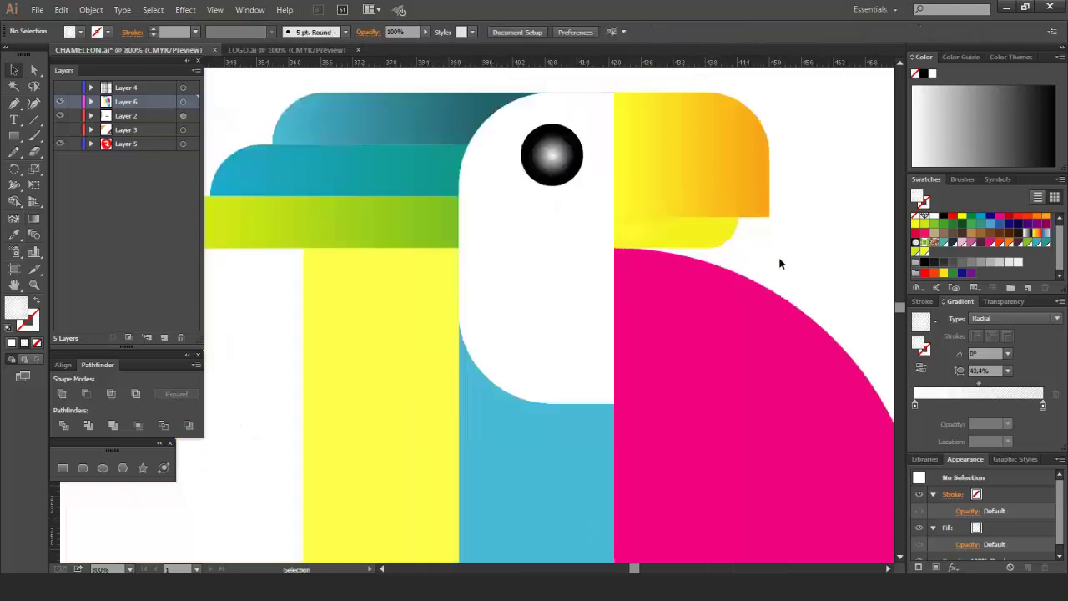
Step: Apply the fading white gradient to the pink wing's copy, make it radial, centre it near the wing's inner edge and reverse it
{"action": "left_click", "coordinate": [766, 305]}
{"action": "key", "text": "i"}
{"action": "scroll", "coordinate": [767, 259], "scroll_direction": "down", "scroll_amount": 1}
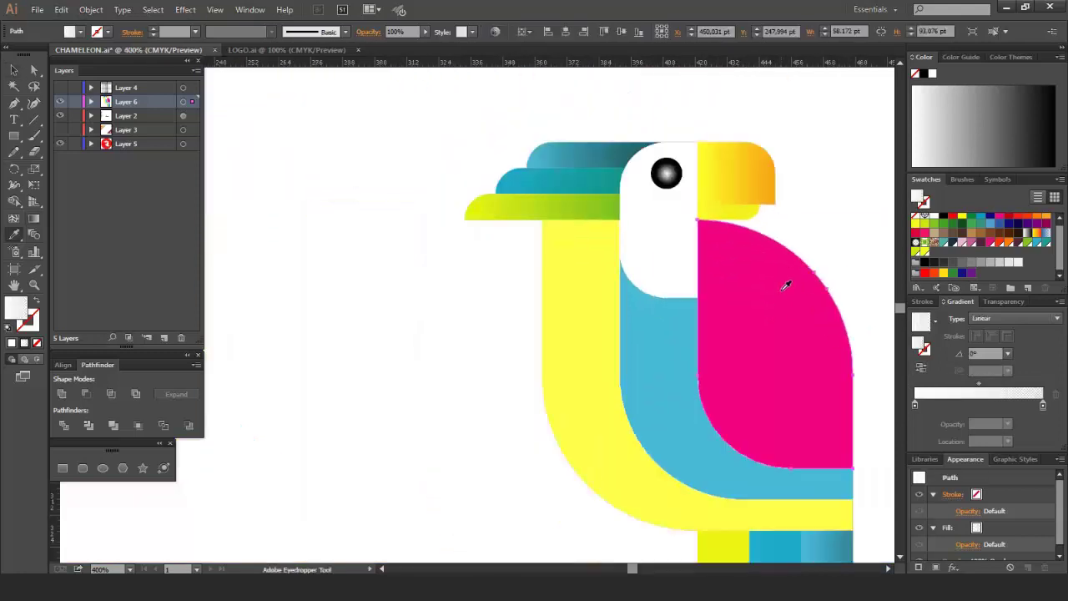
{"action": "left_click", "coordinate": [1014, 318]}
{"action": "left_click", "coordinate": [993, 347]}
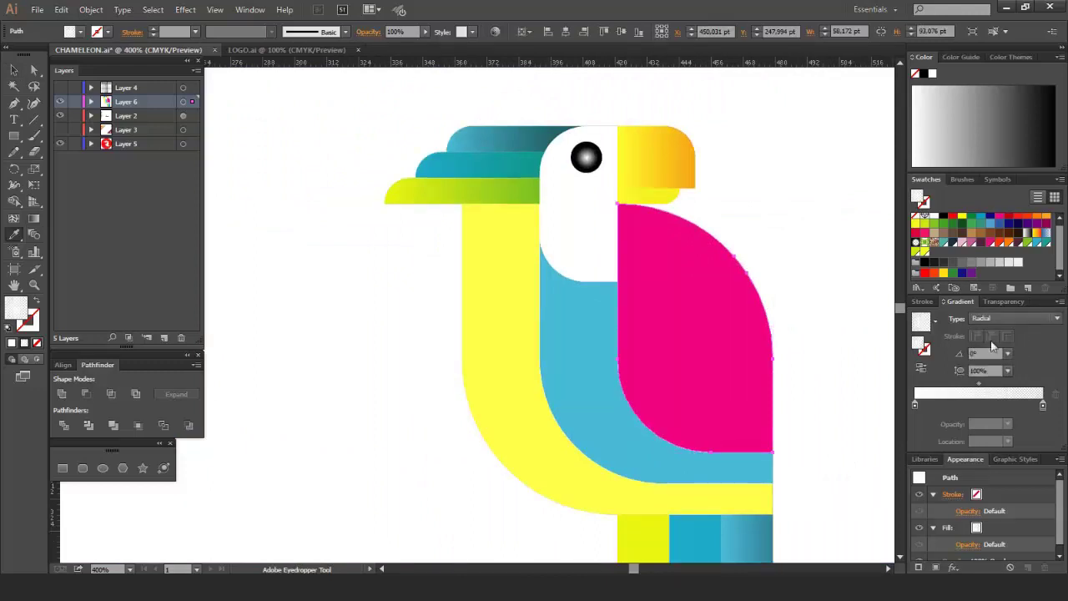
{"action": "left_click", "coordinate": [35, 220]}
{"action": "mouse_move", "coordinate": [692, 329]}
{"action": "left_mouse_down"}
{"action": "mouse_move", "coordinate": [680, 289]}
{"action": "mouse_move", "coordinate": [614, 324]}
{"action": "left_mouse_up"}
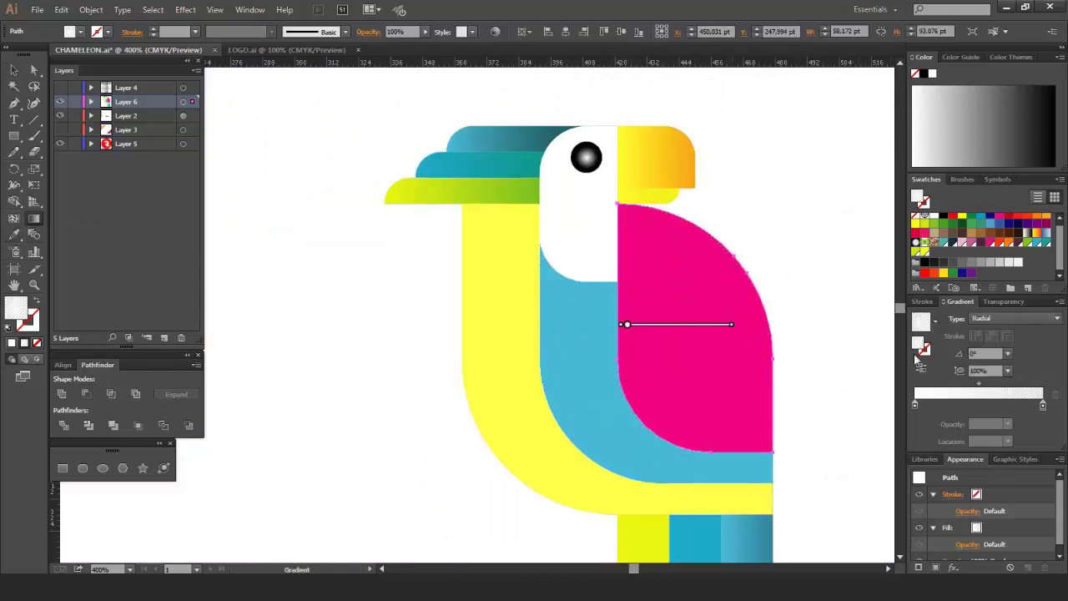
{"action": "left_click", "coordinate": [922, 371]}
{"action": "left_click", "coordinate": [15, 74]}
Step: Try Color Burn on the wing's gradient copy and switch it to a lightening blend mode that gives a white glow
{"action": "left_click", "coordinate": [368, 33]}
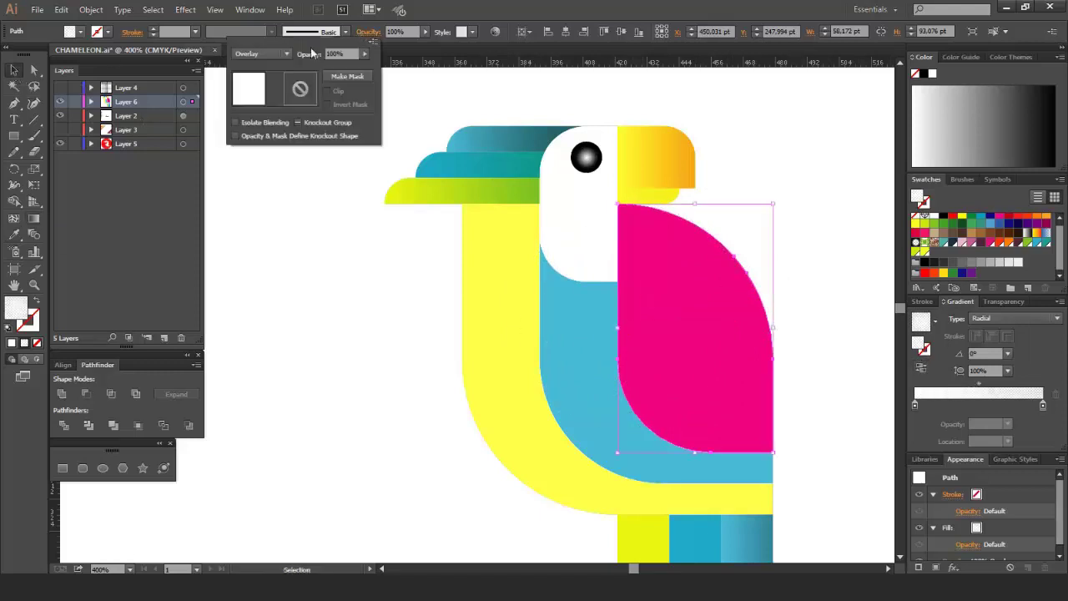
{"action": "left_click", "coordinate": [289, 53]}
{"action": "left_click", "coordinate": [277, 99]}
{"action": "left_click", "coordinate": [722, 290]}
{"action": "left_click", "coordinate": [368, 30]}
{"action": "left_click", "coordinate": [259, 54]}
{"action": "left_click", "coordinate": [264, 127]}
{"action": "scroll", "coordinate": [259, 56], "scroll_direction": "up", "scroll_amount": 2}
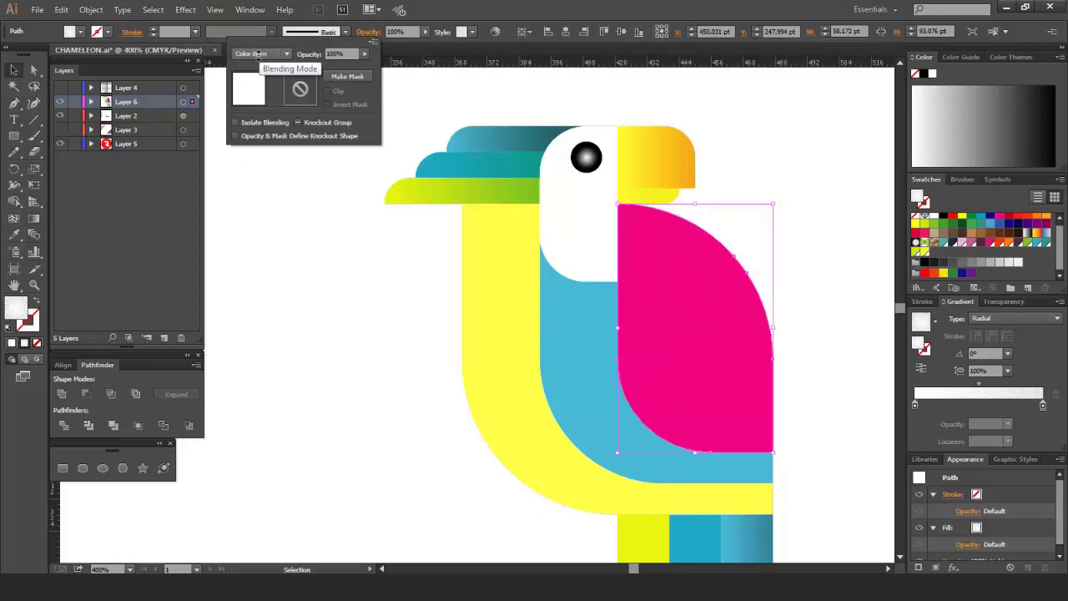
{"action": "scroll", "coordinate": [258, 56], "scroll_direction": "down", "scroll_amount": 4}
{"action": "scroll", "coordinate": [259, 55], "scroll_direction": "up", "scroll_amount": 2}
Step: Raise and slightly enlarge the wing's radial glow and reduce the gradient copy's opacity to 70%
{"action": "left_click", "coordinate": [34, 220]}
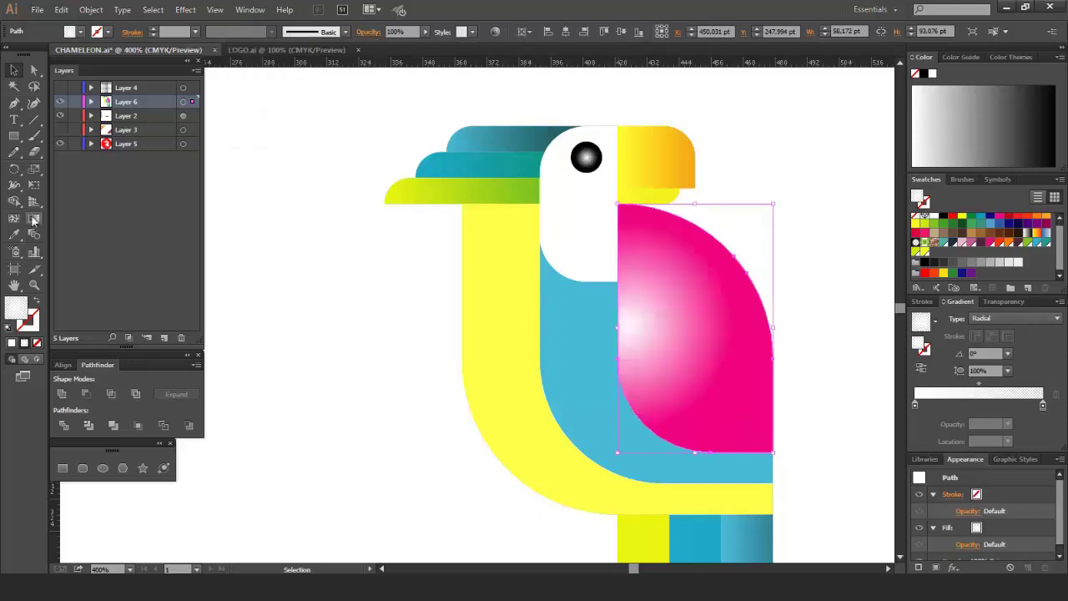
{"action": "left_click_drag", "start_coordinate": [629, 327], "coordinate": [637, 313]}
{"action": "left_click_drag", "start_coordinate": [741, 313], "coordinate": [751, 313]}
{"action": "key", "text": "v"}
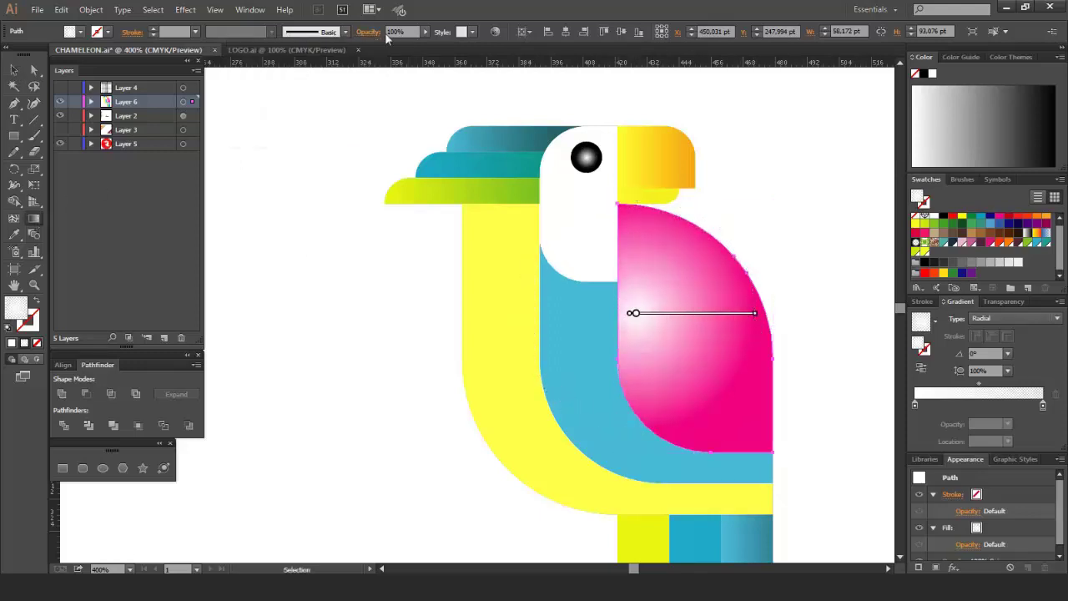
{"action": "left_click_drag", "start_coordinate": [426, 46], "coordinate": [411, 53]}
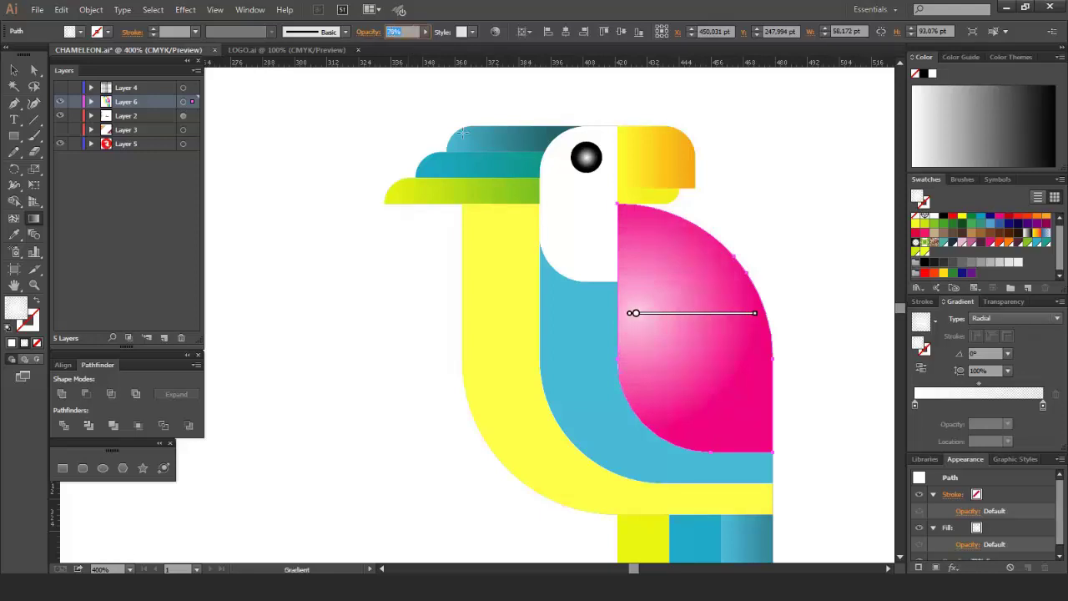
{"action": "key", "text": "v"}
Step: Copy the wing's glow appearance onto the lower beak's gradient copy
{"action": "left_click", "coordinate": [660, 194]}
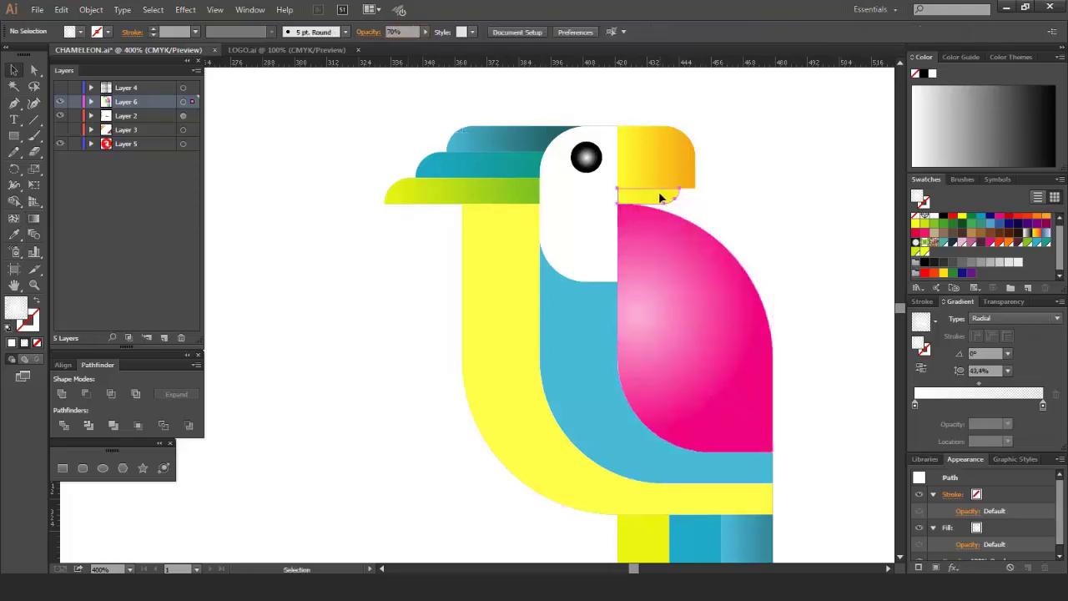
{"action": "key", "text": "i"}
{"action": "key", "text": "v"}
{"action": "left_click", "coordinate": [813, 282]}
Step: Run the head copy's gradient vertically from the crown to the base and change its dark end stop to light grey
{"action": "scroll", "coordinate": [813, 279], "scroll_direction": "down", "scroll_amount": 1}
{"action": "left_click", "coordinate": [602, 238]}
{"action": "key", "text": "i"}
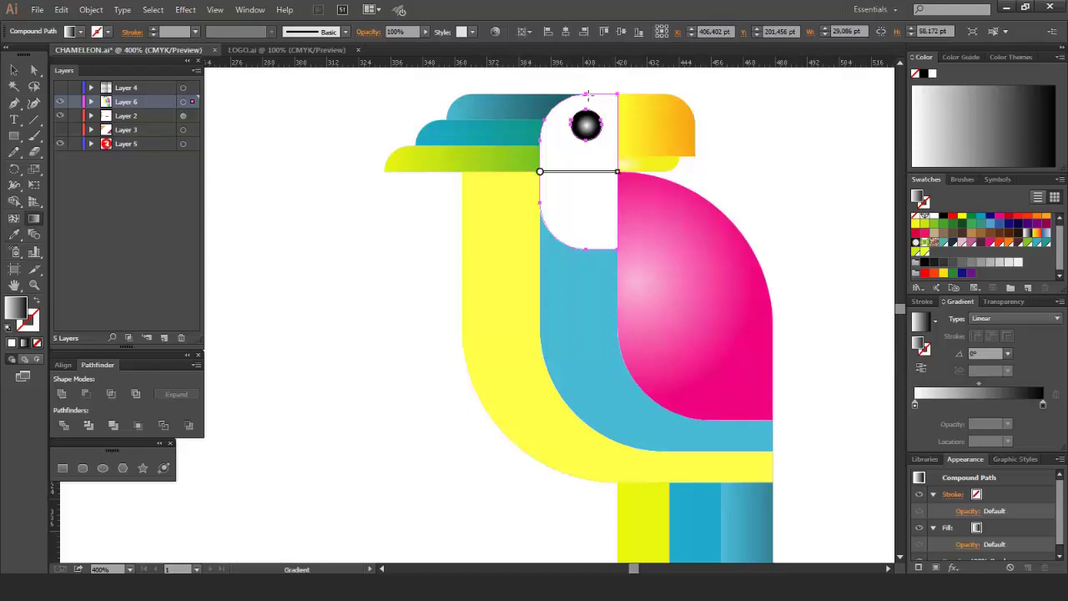
{"action": "left_click_drag", "start_coordinate": [587, 248], "coordinate": [586, 250]}
{"action": "left_click_drag", "start_coordinate": [1008, 263], "coordinate": [1042, 404]}
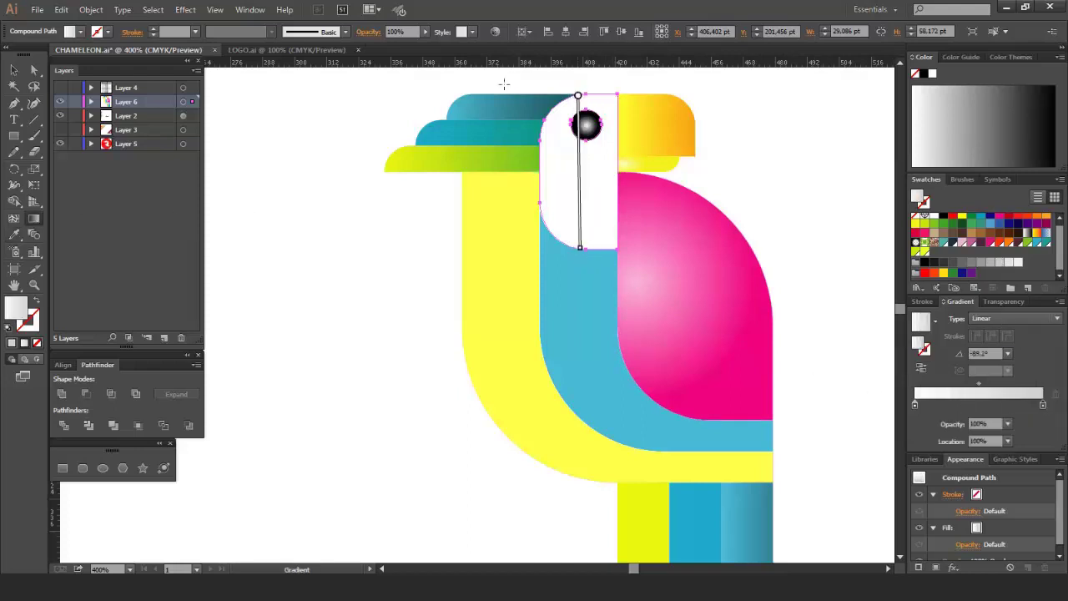
Step: Set the head's gradient copy to the Darken blend mode at 75% opacity
{"action": "left_click", "coordinate": [368, 33]}
{"action": "left_click", "coordinate": [285, 54]}
{"action": "left_click", "coordinate": [275, 77]}
{"action": "left_click_drag", "start_coordinate": [366, 65], "coordinate": [351, 66]}
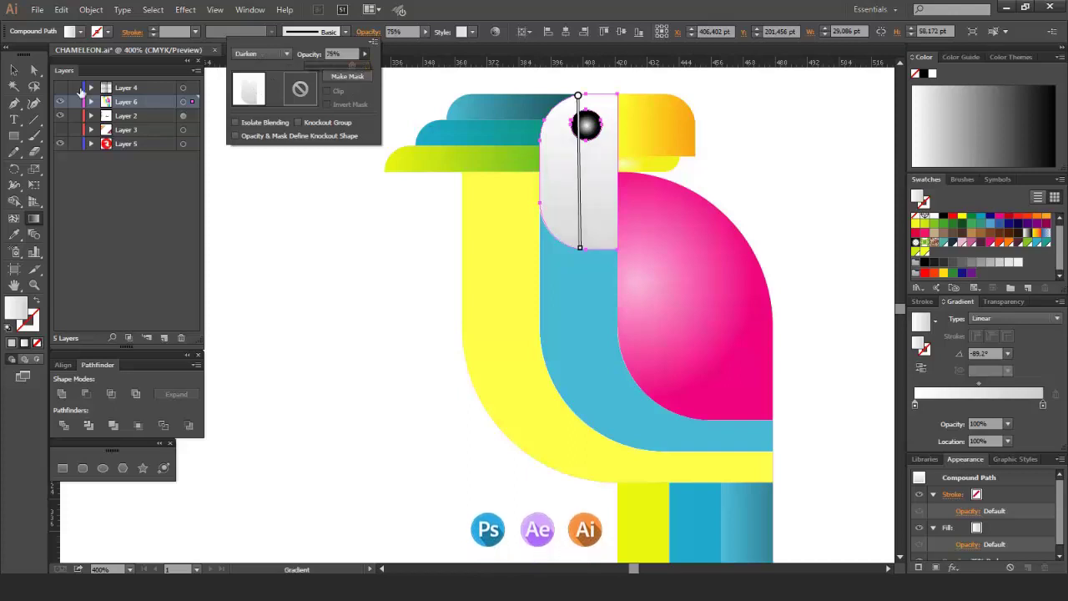
{"action": "left_click", "coordinate": [15, 70]}
{"action": "left_click", "coordinate": [368, 32]}
{"action": "left_click", "coordinate": [14, 70]}
{"action": "left_click", "coordinate": [450, 181]}
Step: Give the blue body band's copy the fading white linear gradient and redraw it diagonally from the tail end toward the inner bend
{"action": "scroll", "coordinate": [589, 298], "scroll_direction": "down", "scroll_amount": 1}
{"action": "left_click", "coordinate": [589, 298]}
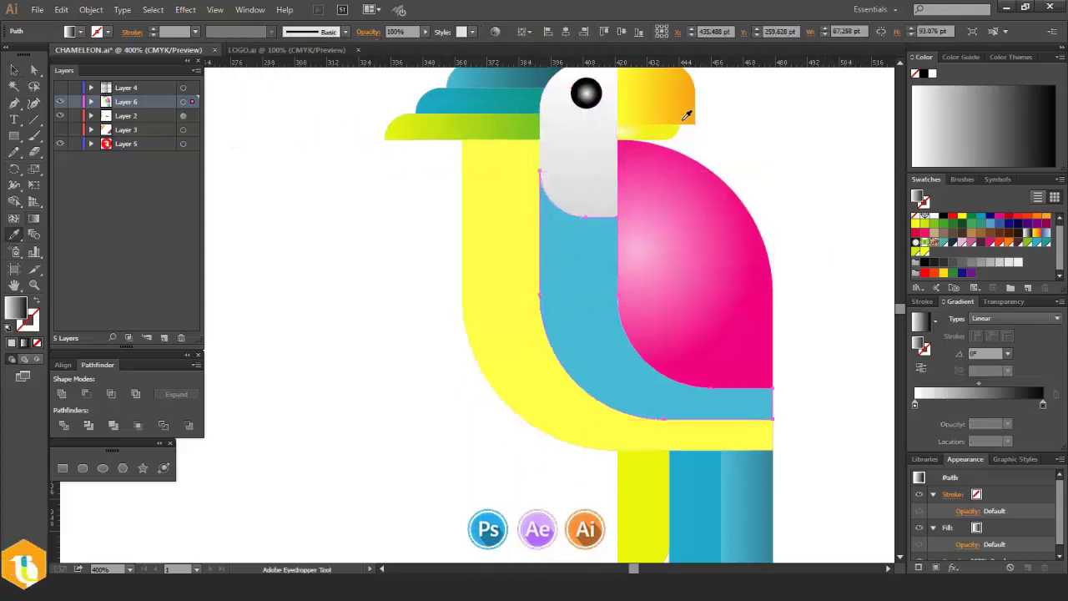
{"action": "scroll", "coordinate": [681, 231], "scroll_direction": "up", "scroll_amount": 1}
{"action": "key", "text": "g"}
{"action": "left_click_drag", "start_coordinate": [540, 326], "coordinate": [776, 327]}
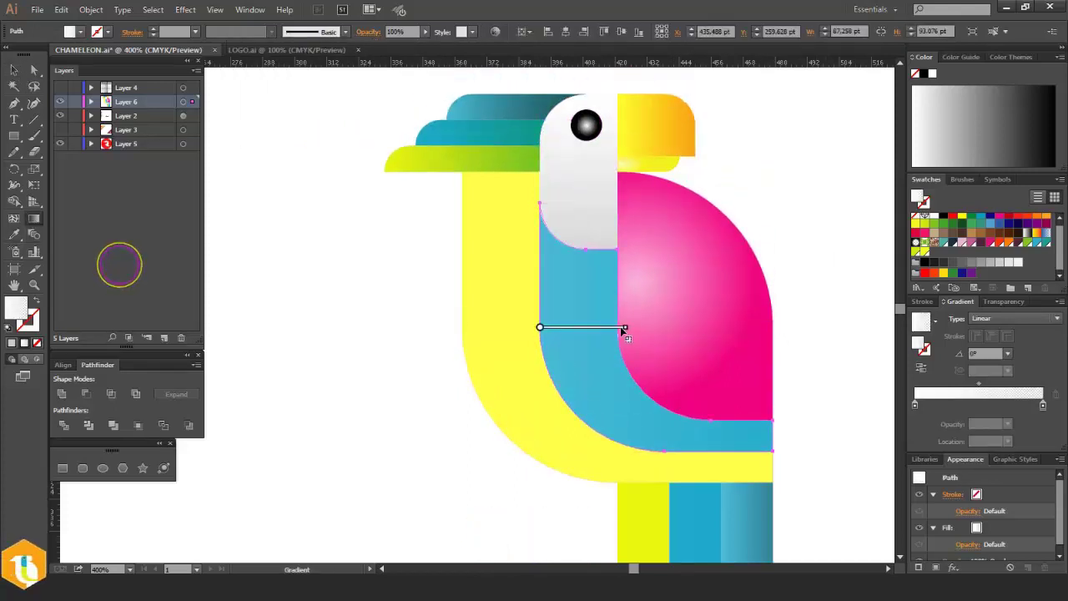
{"action": "left_click_drag", "start_coordinate": [762, 461], "coordinate": [610, 343]}
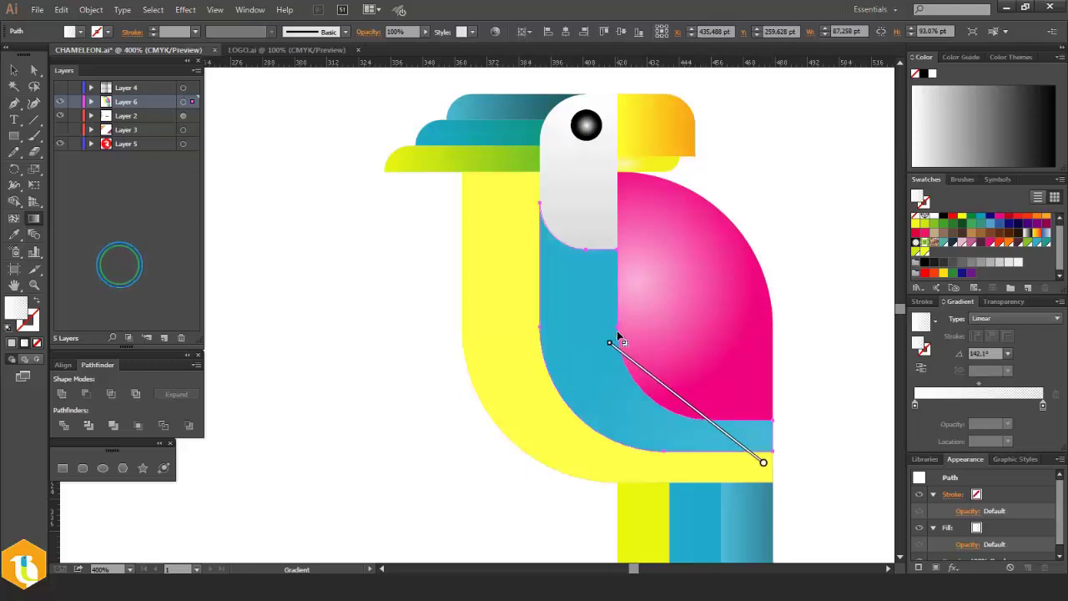
Step: Apply the fading white linear gradient to the yellow body band's copy and try several diagonal directions from the tail end
{"action": "left_click", "coordinate": [507, 290]}
{"action": "key", "text": "i"}
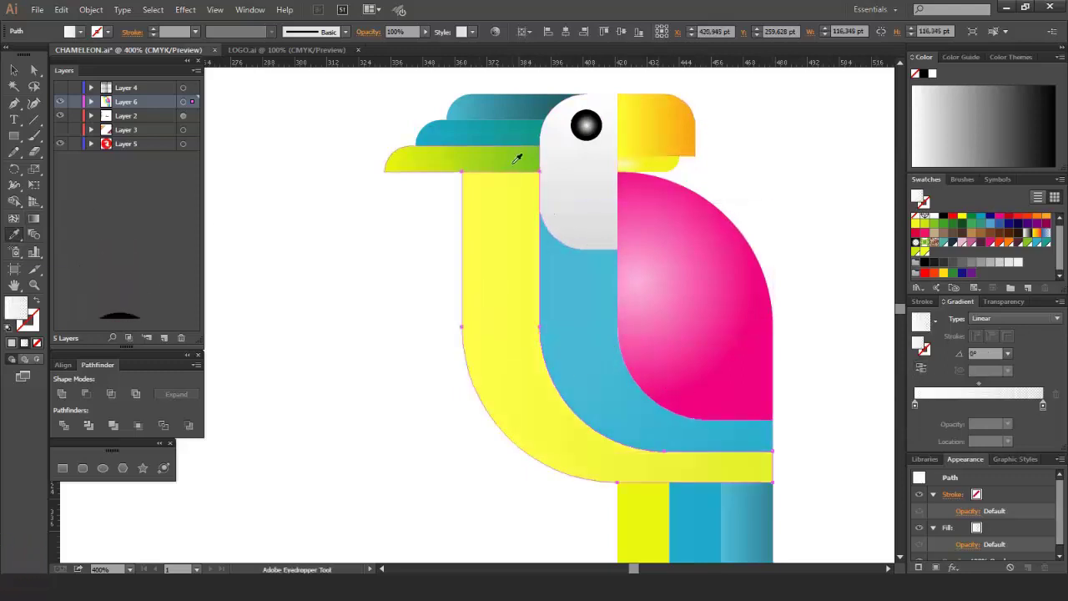
{"action": "key", "text": "g"}
{"action": "mouse_move", "coordinate": [772, 483]}
{"action": "left_mouse_down"}
{"action": "mouse_move", "coordinate": [470, 343]}
{"action": "mouse_move", "coordinate": [461, 326]}
{"action": "left_mouse_up"}
{"action": "left_click_drag", "start_coordinate": [773, 482], "coordinate": [791, 444]}
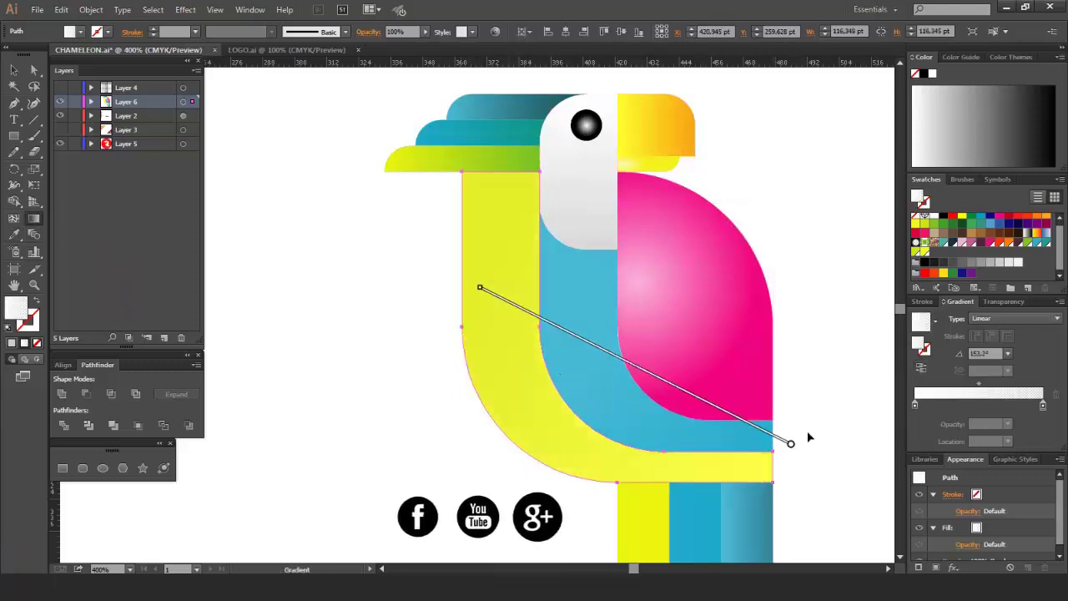
{"action": "mouse_move", "coordinate": [616, 482]}
{"action": "left_mouse_down"}
{"action": "mouse_move", "coordinate": [462, 326]}
{"action": "mouse_move", "coordinate": [582, 319]}
{"action": "left_mouse_up"}
Step: Resample the upper beak's gradient onto the yellow body band's copy and shift it toward the outer edge of the bend
{"action": "left_click", "coordinate": [14, 235]}
{"action": "left_click", "coordinate": [652, 134]}
{"action": "key", "text": "g"}
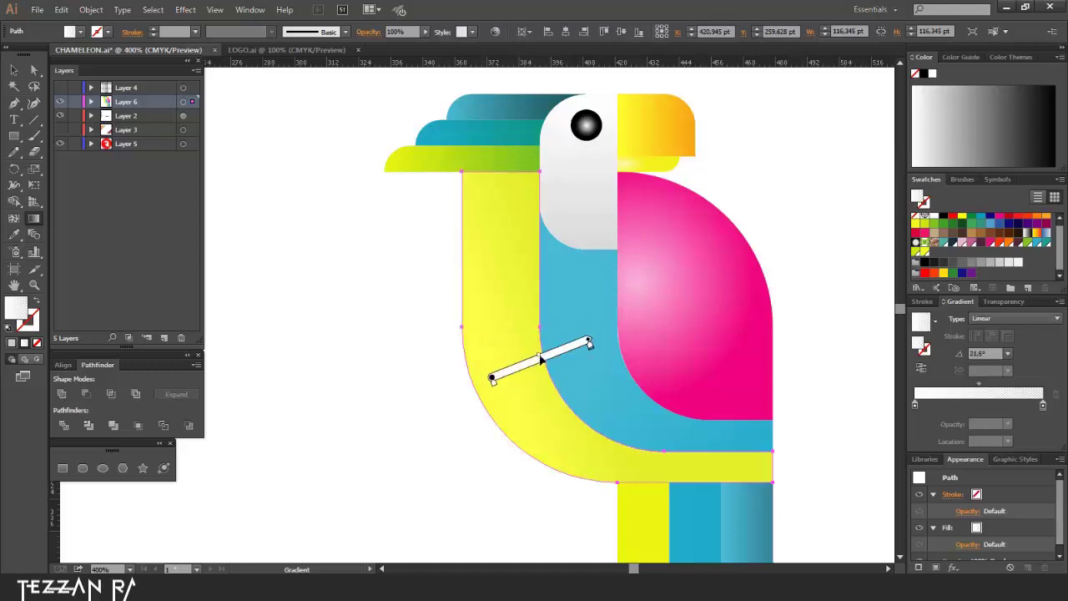
{"action": "left_click_drag", "start_coordinate": [542, 359], "coordinate": [518, 369]}
{"action": "left_click", "coordinate": [15, 71]}
{"action": "left_click", "coordinate": [800, 280]}
Step: Apply the fading white gradient to the longest tail feather's copy and run it vertically from the tip up to the body
{"action": "scroll", "coordinate": [799, 281], "scroll_direction": "down", "scroll_amount": 1}
{"action": "scroll", "coordinate": [799, 280], "scroll_direction": "down", "scroll_amount": 2}
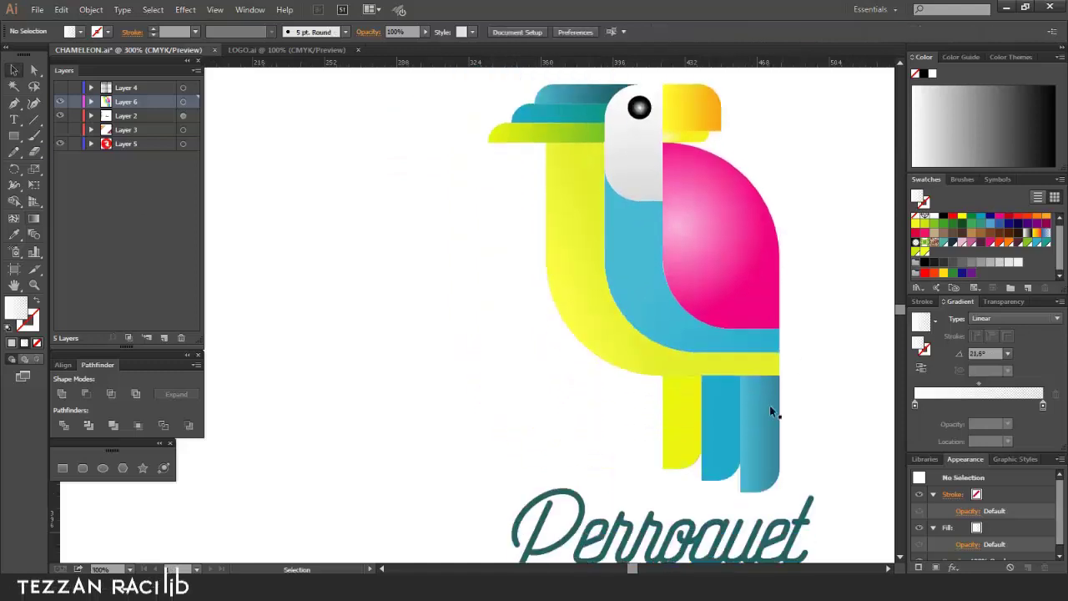
{"action": "left_click", "coordinate": [769, 405]}
{"action": "left_click", "coordinate": [14, 235]}
{"action": "left_click", "coordinate": [702, 372]}
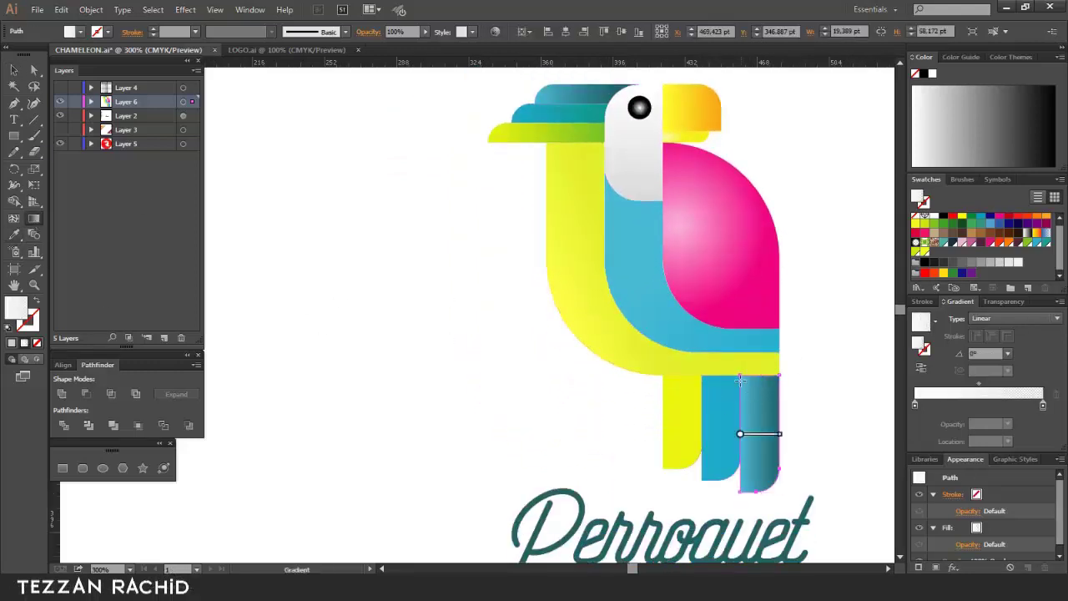
{"action": "left_click_drag", "start_coordinate": [759, 493], "coordinate": [760, 375]}
Step: Copy the fading white gradient onto the middle and green tail feathers' copies and run it vertically along both
{"action": "left_click", "coordinate": [734, 419], "text": "ctrl"}
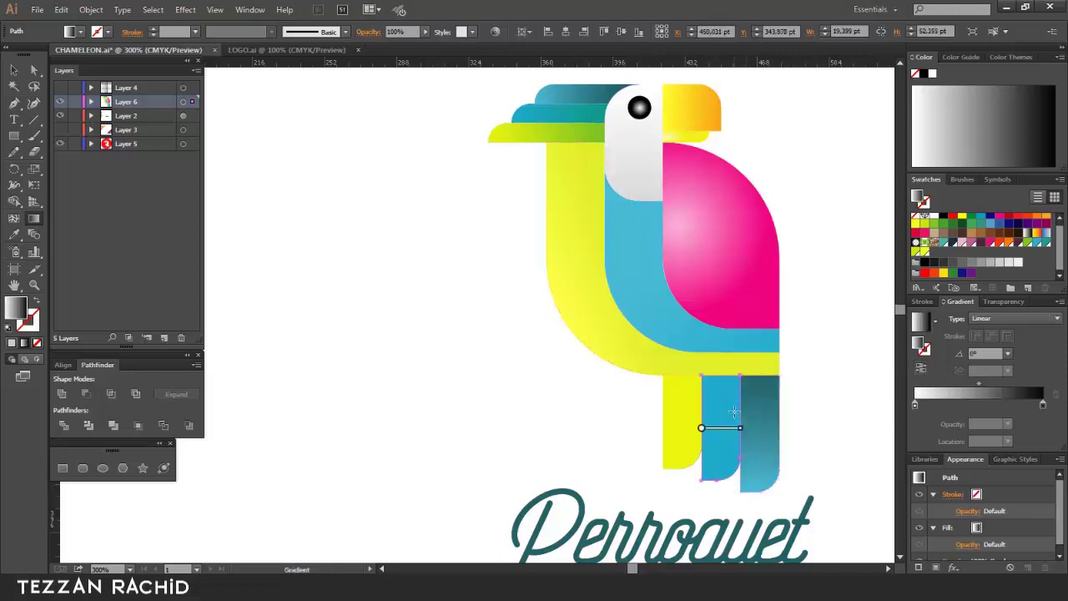
{"action": "key", "text": "i"}
{"action": "left_click", "coordinate": [756, 399]}
{"action": "left_click", "coordinate": [594, 370]}
{"action": "key", "text": "g"}
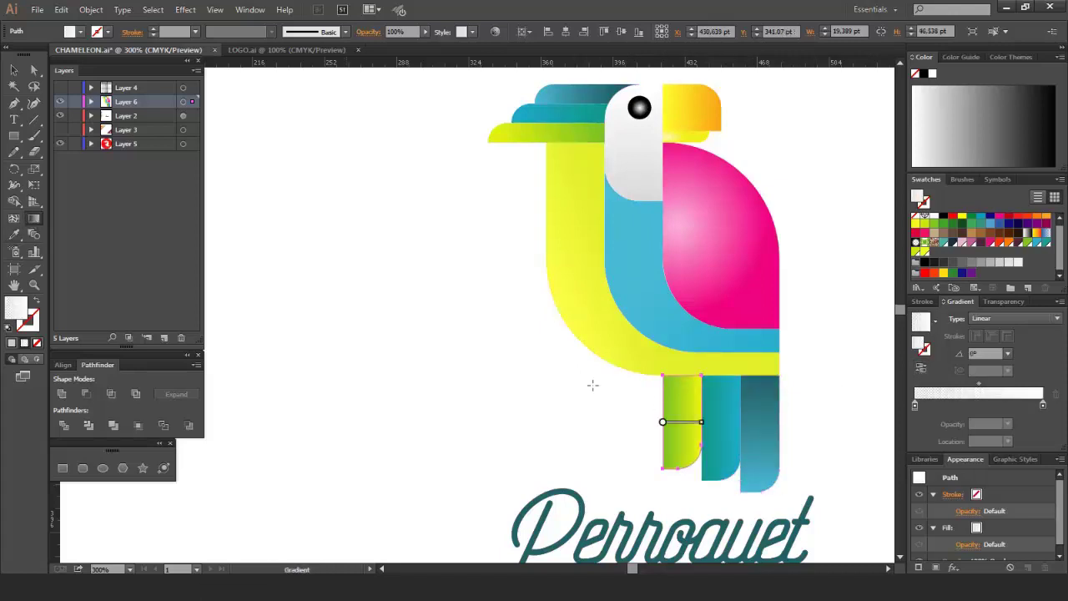
{"action": "mouse_move", "coordinate": [665, 381]}
{"action": "left_mouse_down"}
{"action": "mouse_move", "coordinate": [669, 484]}
{"action": "mouse_move", "coordinate": [705, 484]}
{"action": "left_mouse_up"}
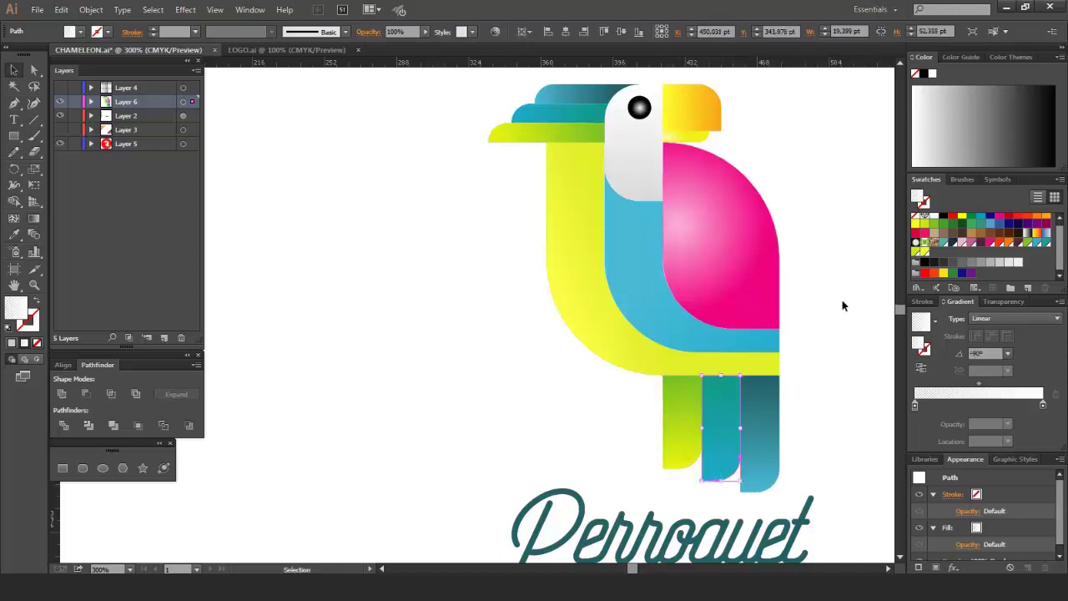
{"action": "key", "text": "ctrl+shift+a"}
Step: Copy the wing's radial glow onto the blue body band's copy and centre it near the outer edge of the bend
{"action": "key", "text": "ctrl+minus"}
{"action": "key", "text": "ctrl+minus"}
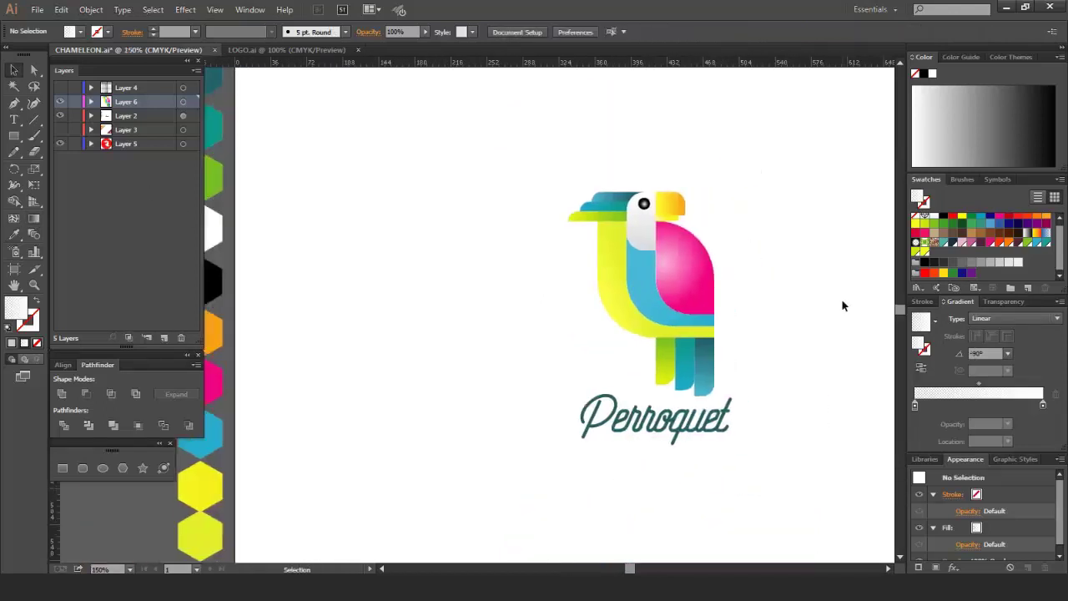
{"action": "scroll", "coordinate": [673, 343], "scroll_direction": "up", "scroll_amount": 3}
{"action": "left_click", "coordinate": [648, 336]}
{"action": "key", "text": "i"}
{"action": "left_click", "coordinate": [653, 267]}
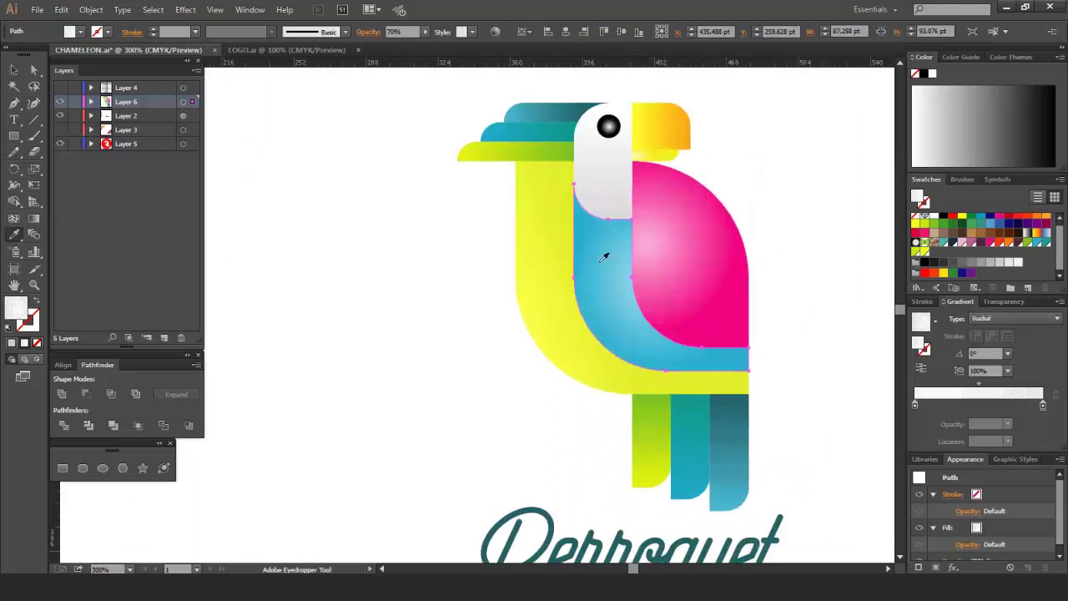
{"action": "left_click", "coordinate": [33, 219]}
{"action": "mouse_move", "coordinate": [659, 277]}
{"action": "left_mouse_down"}
{"action": "mouse_move", "coordinate": [615, 298]}
{"action": "mouse_move", "coordinate": [582, 293]}
{"action": "left_mouse_up"}
{"action": "left_click_drag", "start_coordinate": [675, 292], "coordinate": [693, 293]}
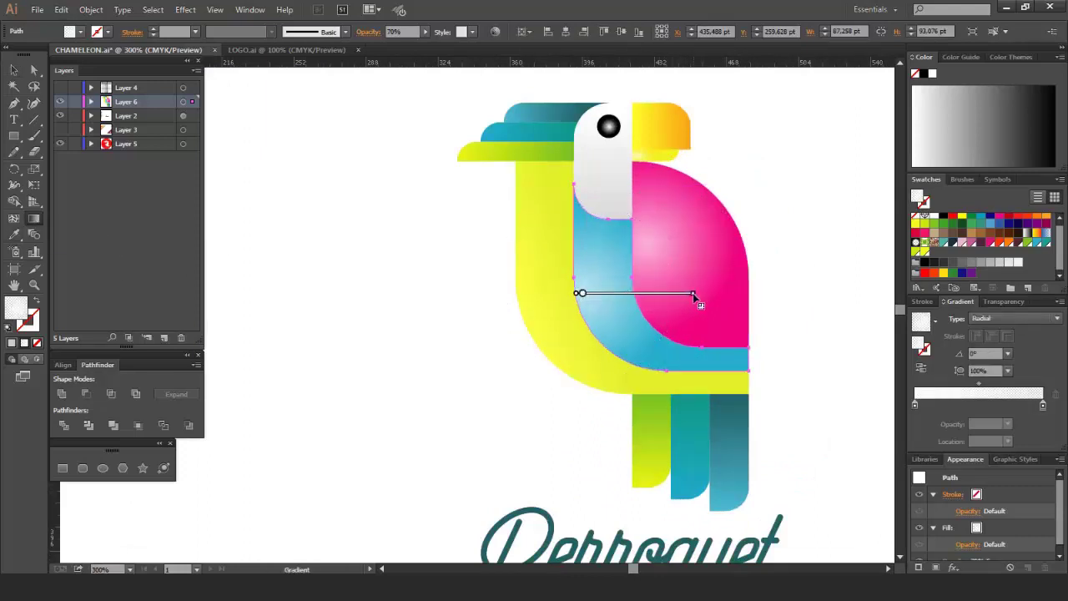
Step: Give the yellow body band's copy the same radial glow and centre it at the outer edge of the bend
{"action": "left_click", "coordinate": [15, 70]}
{"action": "left_click", "coordinate": [521, 288]}
{"action": "key", "text": "period"}
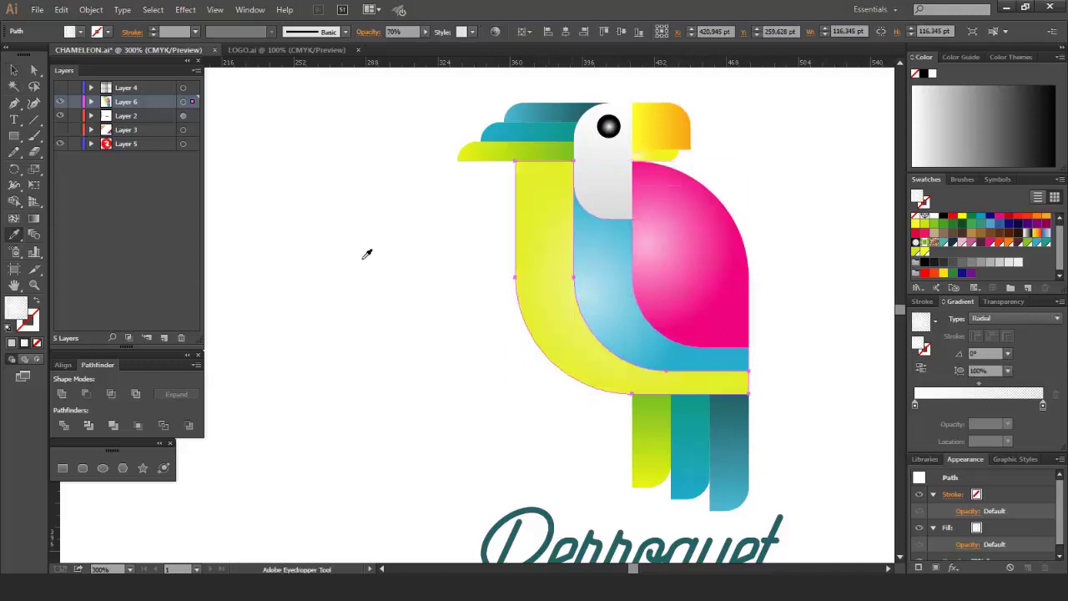
{"action": "key", "text": "g"}
{"action": "left_click_drag", "start_coordinate": [625, 276], "coordinate": [530, 292]}
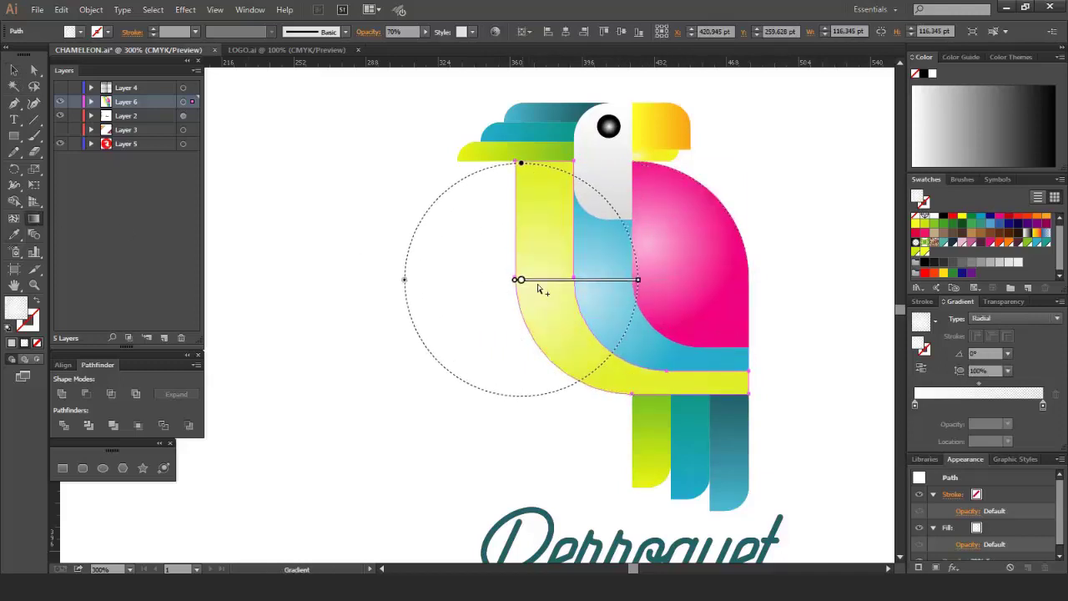
{"action": "left_click", "coordinate": [12, 71]}
{"action": "left_click", "coordinate": [840, 191]}
{"action": "scroll", "coordinate": [839, 202], "scroll_direction": "down", "scroll_amount": 2}
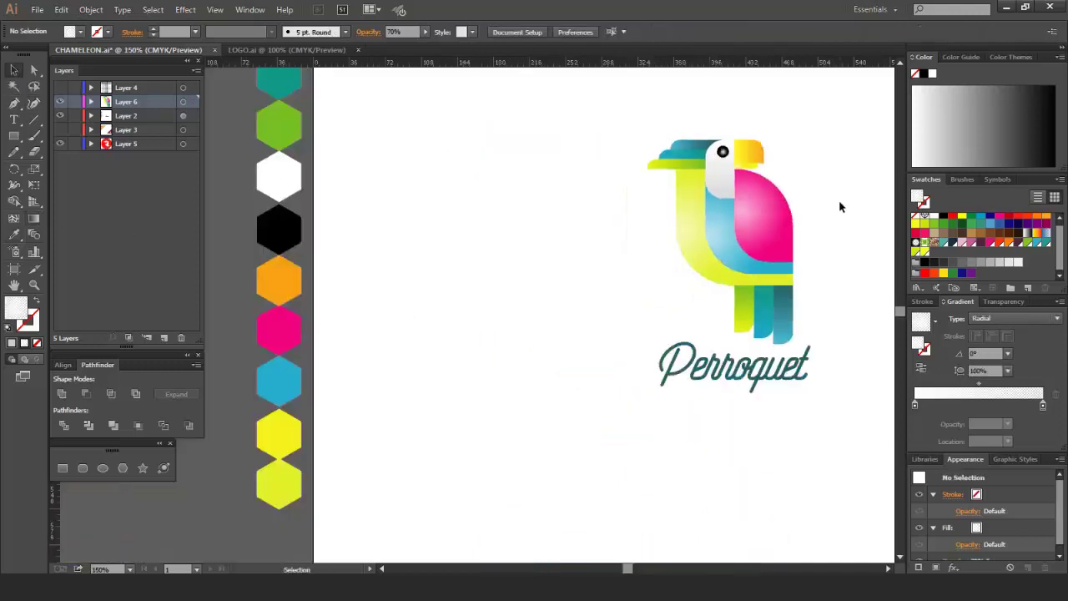
{"action": "scroll", "coordinate": [840, 202], "scroll_direction": "right", "scroll_amount": 3}
{"action": "scroll", "coordinate": [840, 202], "scroll_direction": "up", "scroll_amount": 3}
{"action": "scroll", "coordinate": [840, 202], "scroll_direction": "down", "scroll_amount": 1}
{"action": "key", "text": "ctrl+minus"}
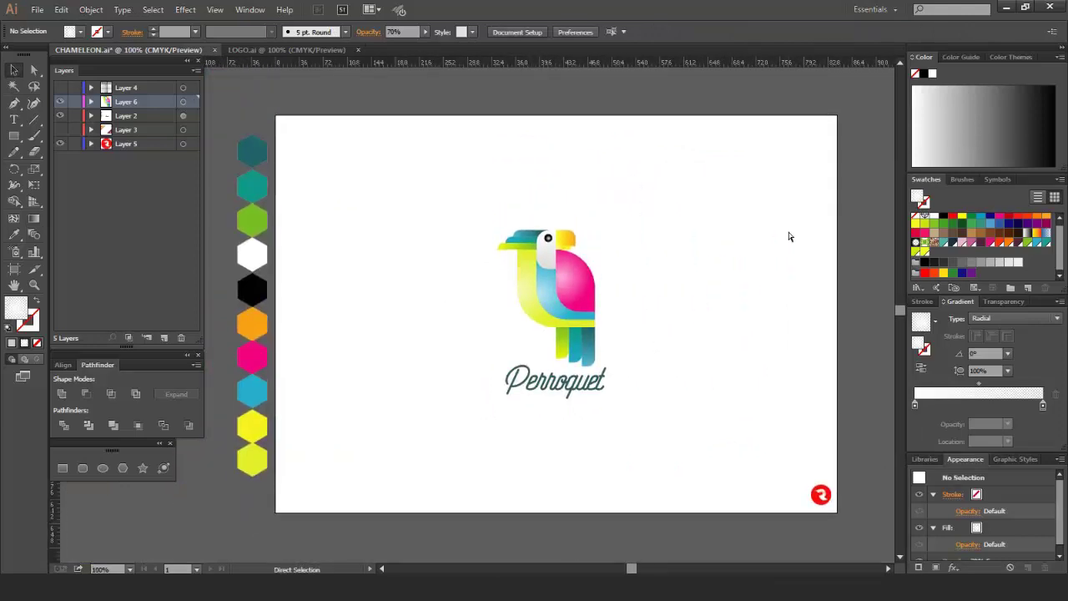